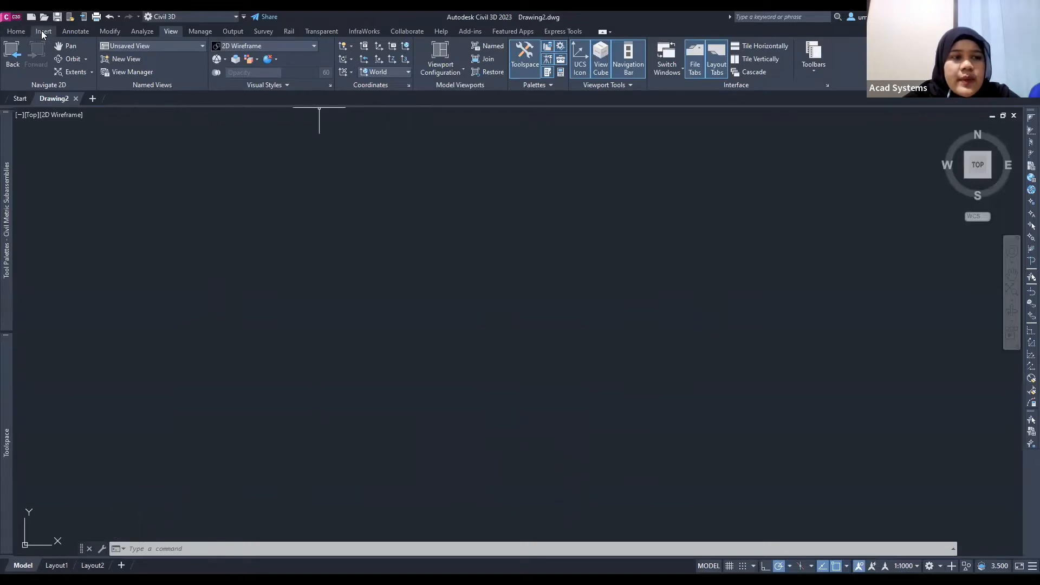
Start a point import from file and load the csv file EXP_PENZD_NS from the Civil3D Excercise Files folder
click(42, 32)
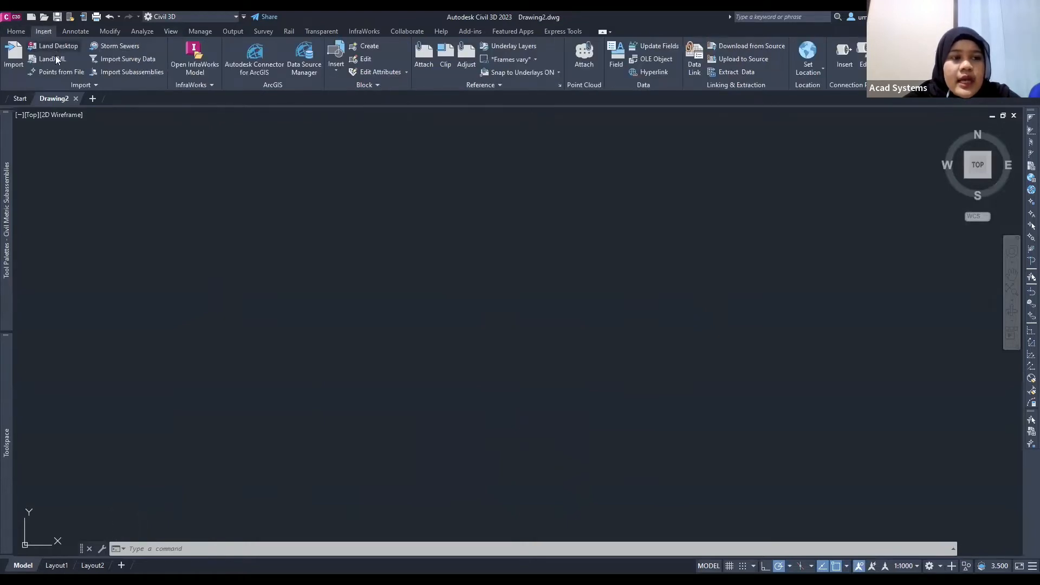
click(58, 74)
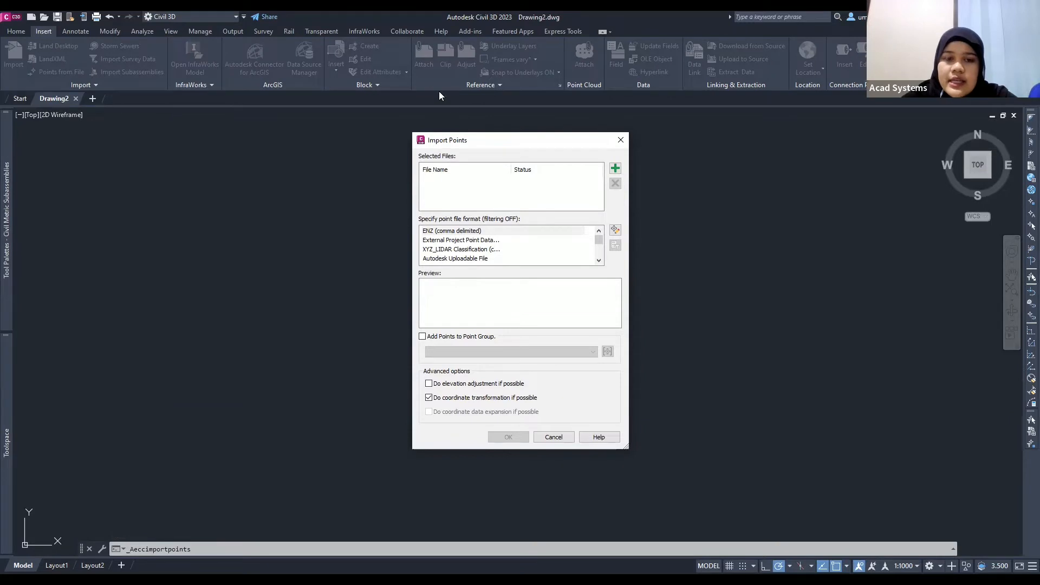
click(614, 170)
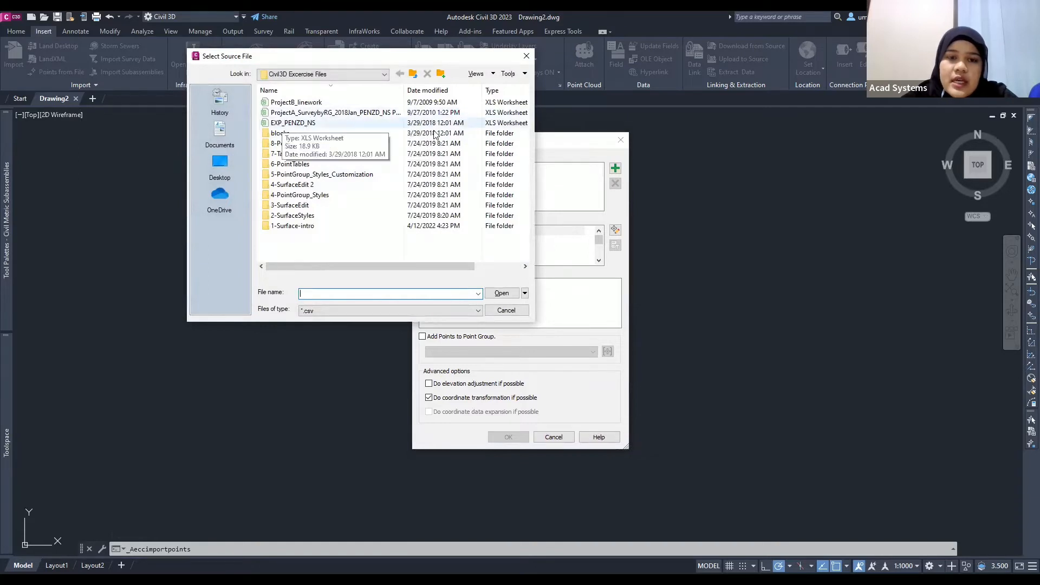
click(310, 123)
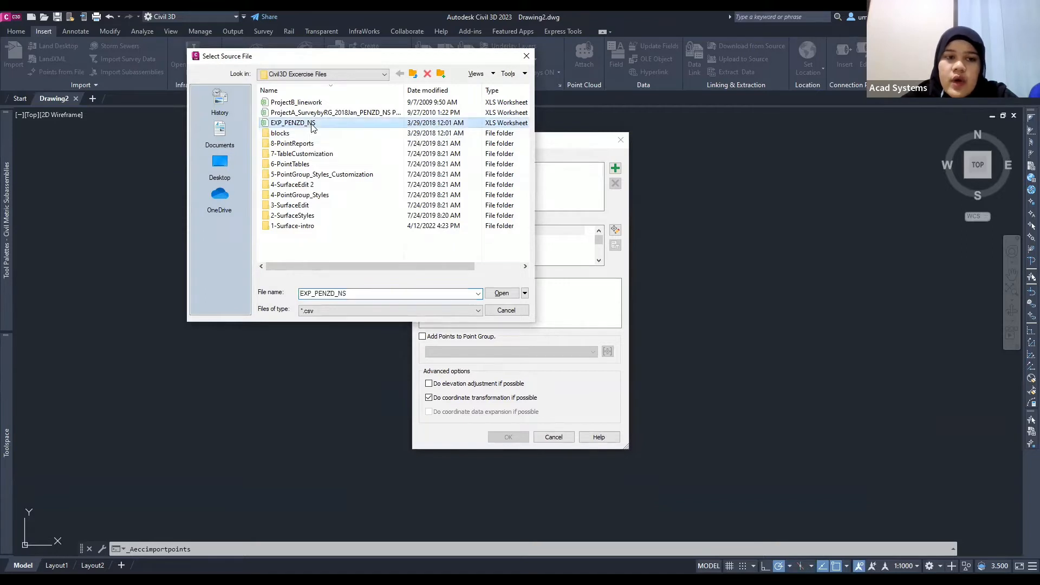
click(350, 309)
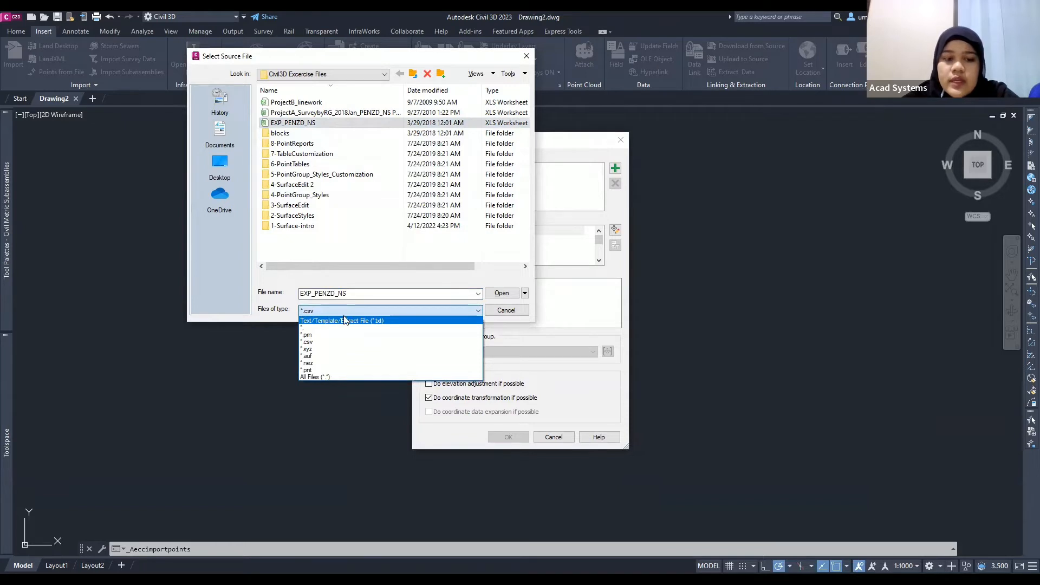
click(348, 311)
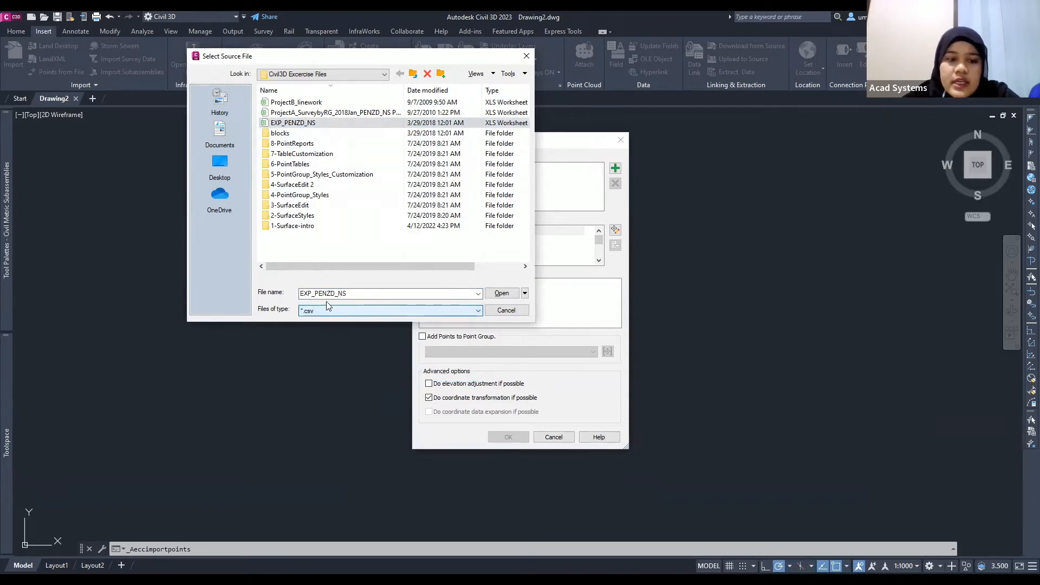
click(493, 293)
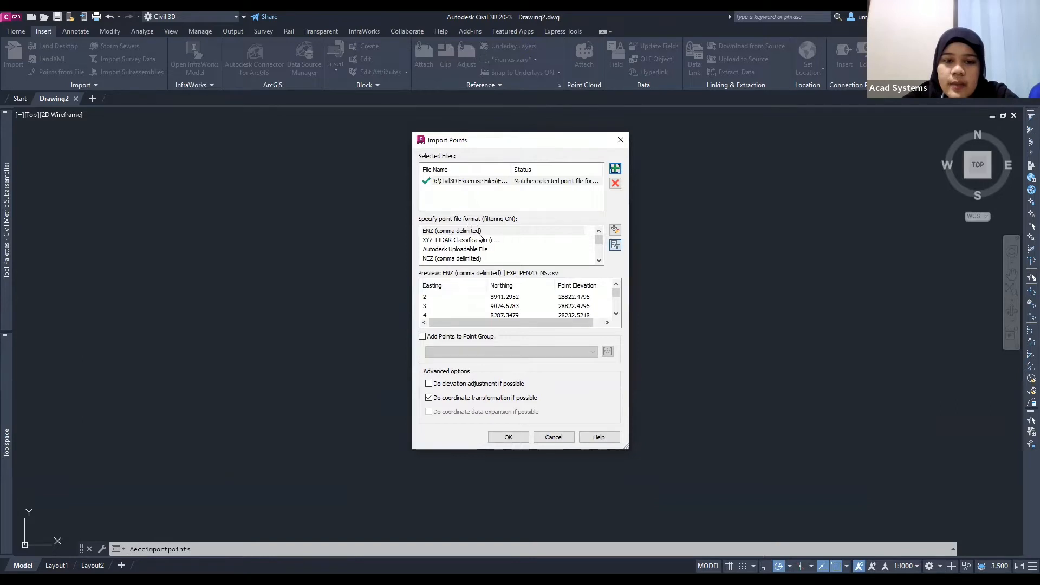
Import the points using the PNEZD (comma delimited) format and fit them in the view
scroll(490, 248, down, 2)
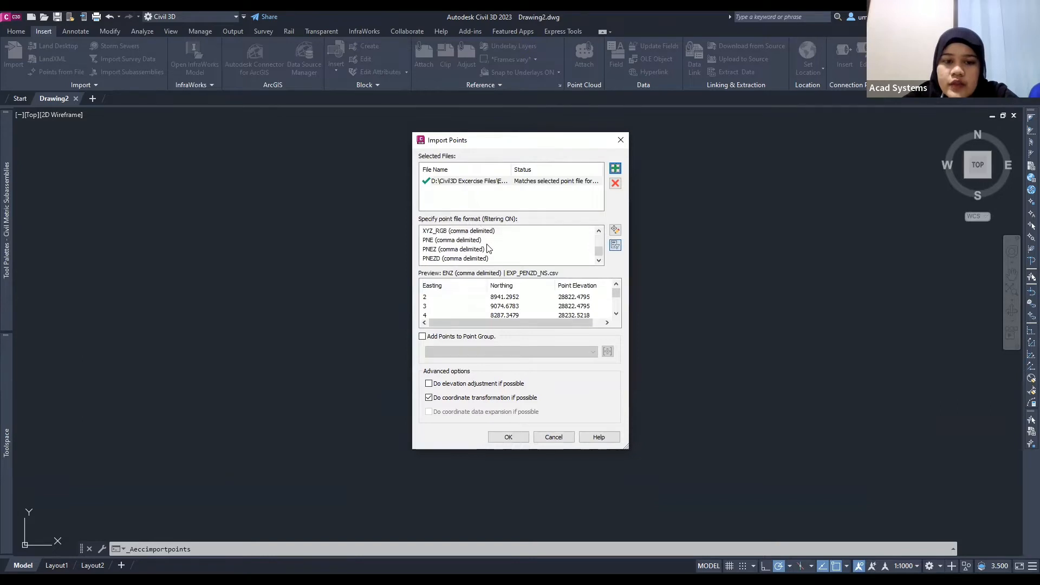
click(430, 259)
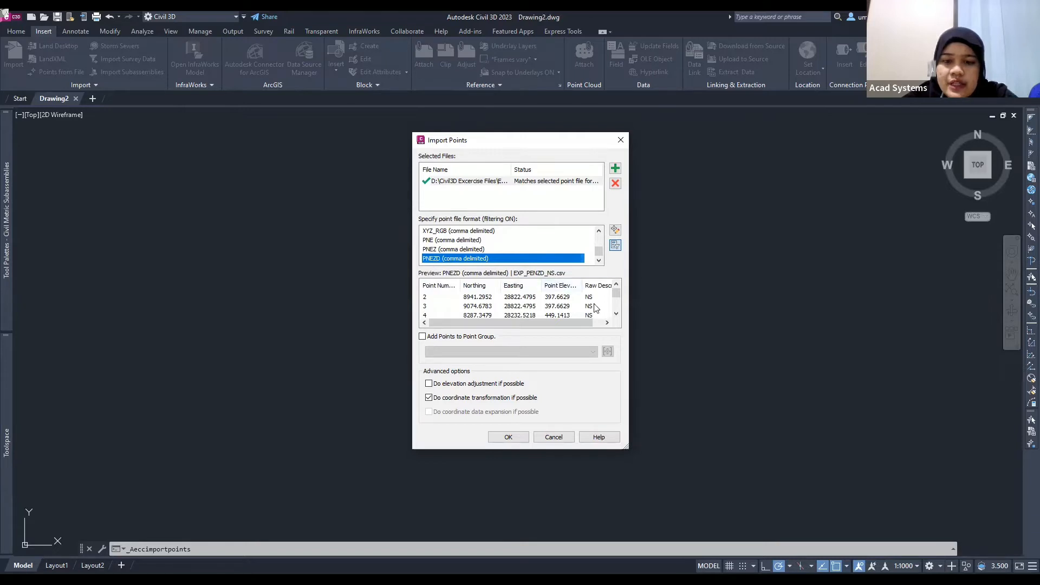
drag(573, 322, 587, 323)
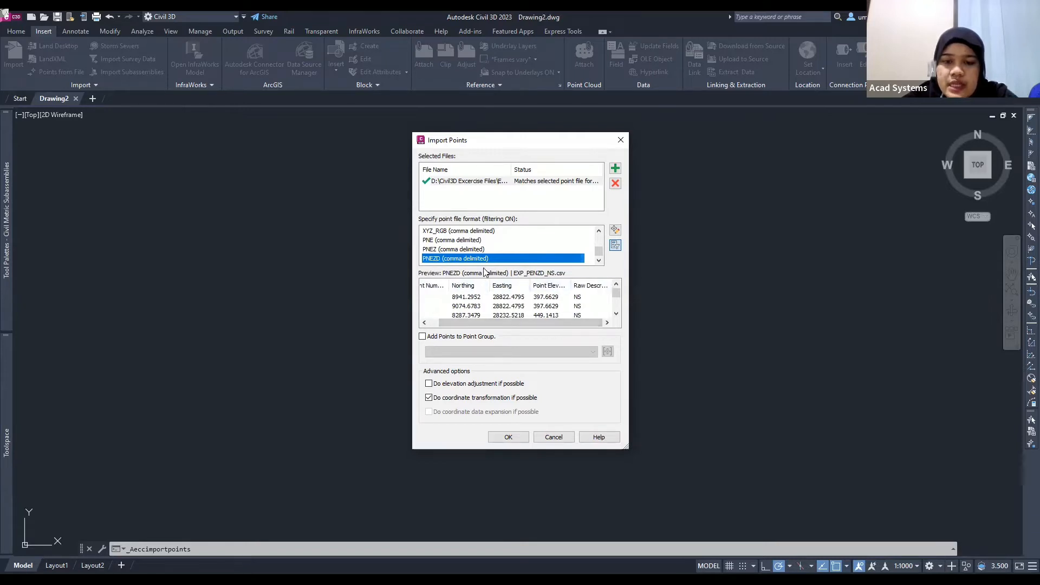
scroll(528, 313, down, 1)
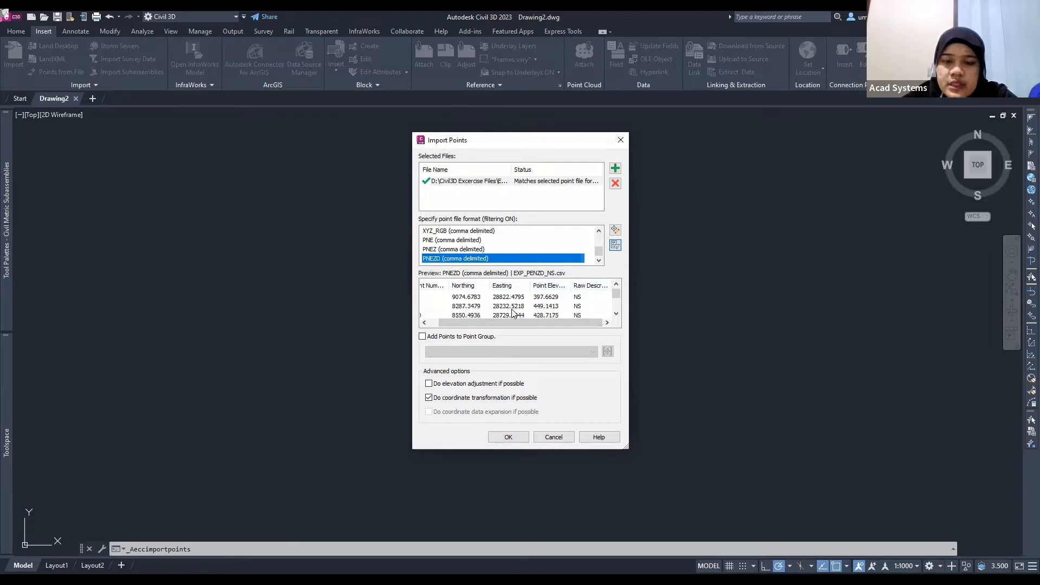
drag(473, 323, 450, 324)
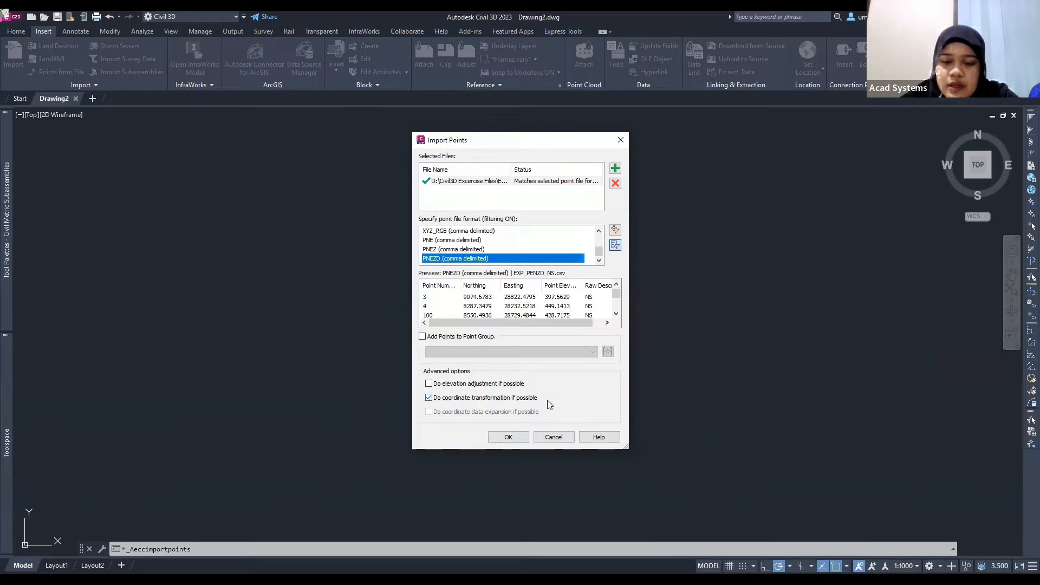
click(503, 439)
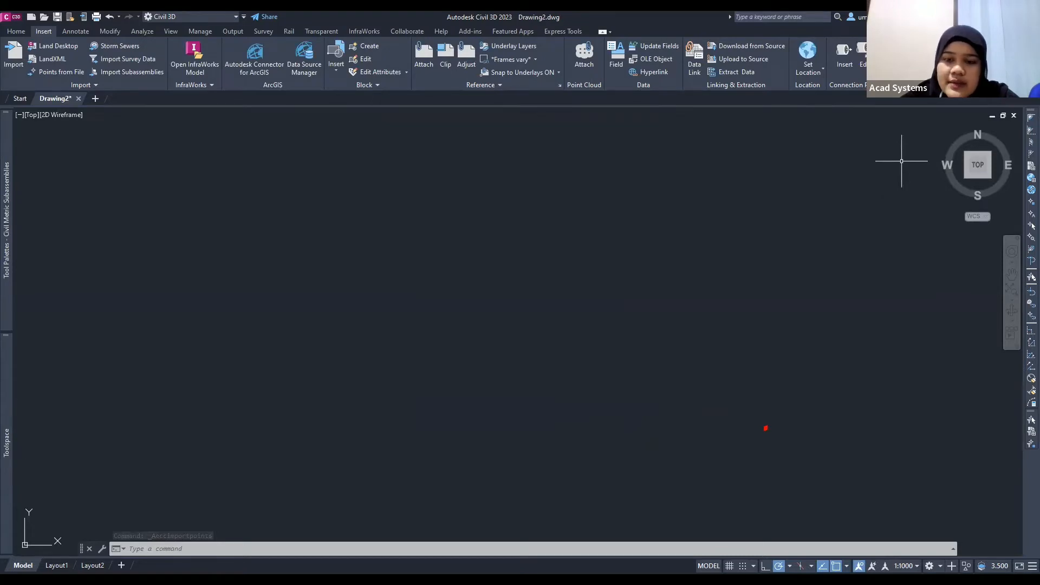
middle_click(901, 161)
middle_click(901, 160)
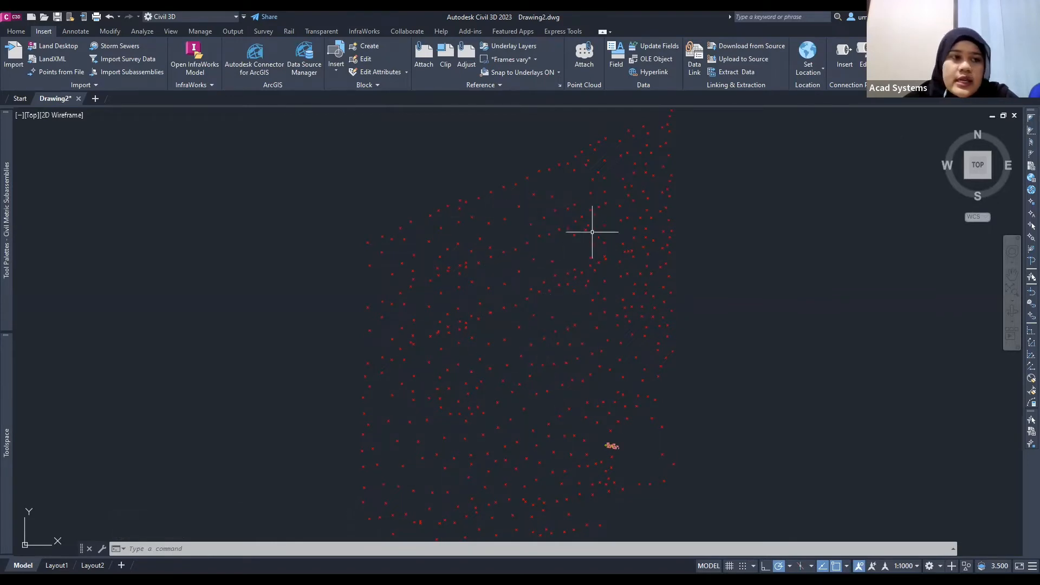
Start a new TIN surface and name it BR Surface
click(16, 32)
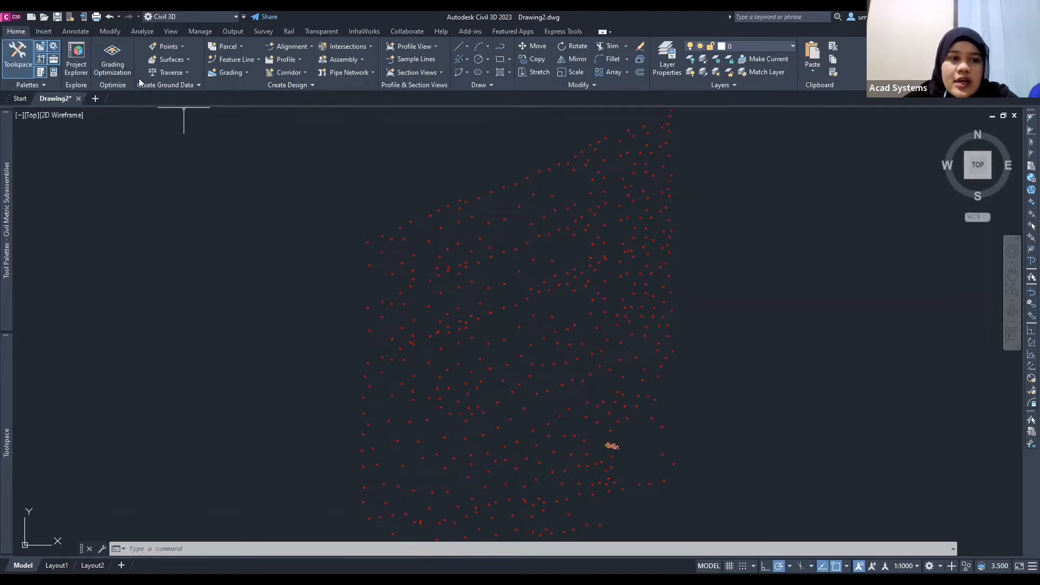
click(184, 59)
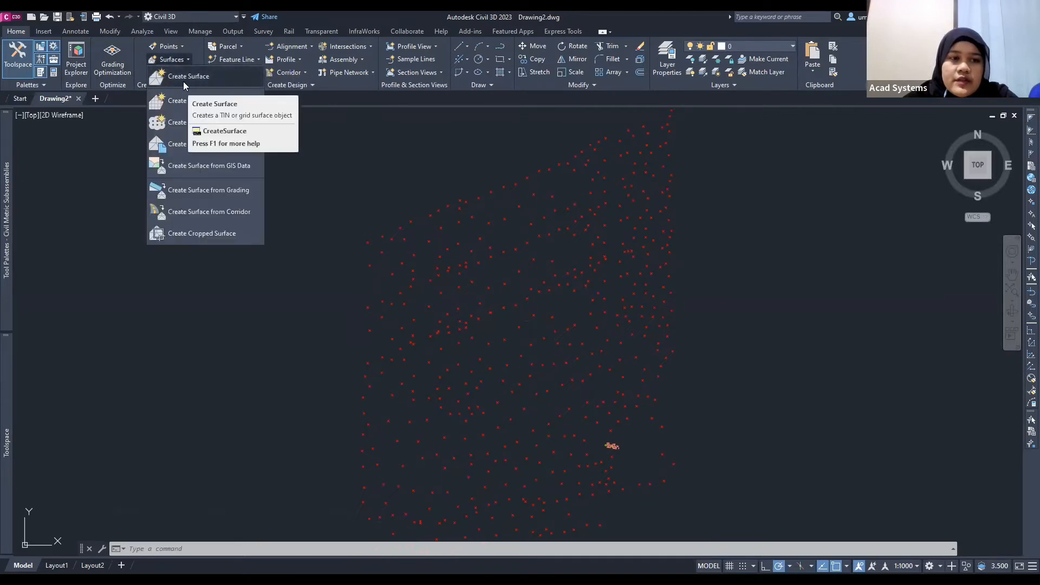
click(183, 78)
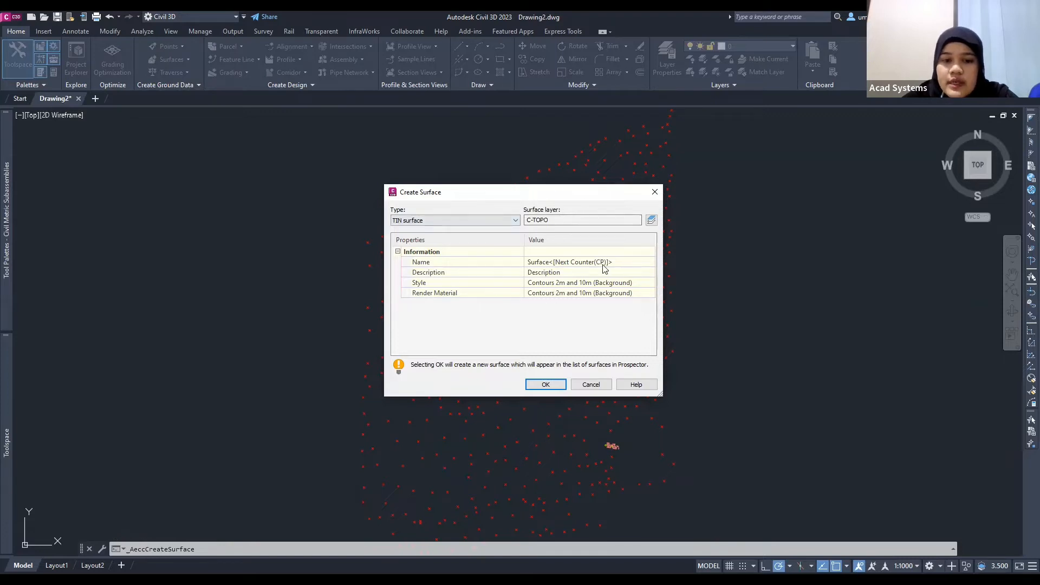
click(630, 262)
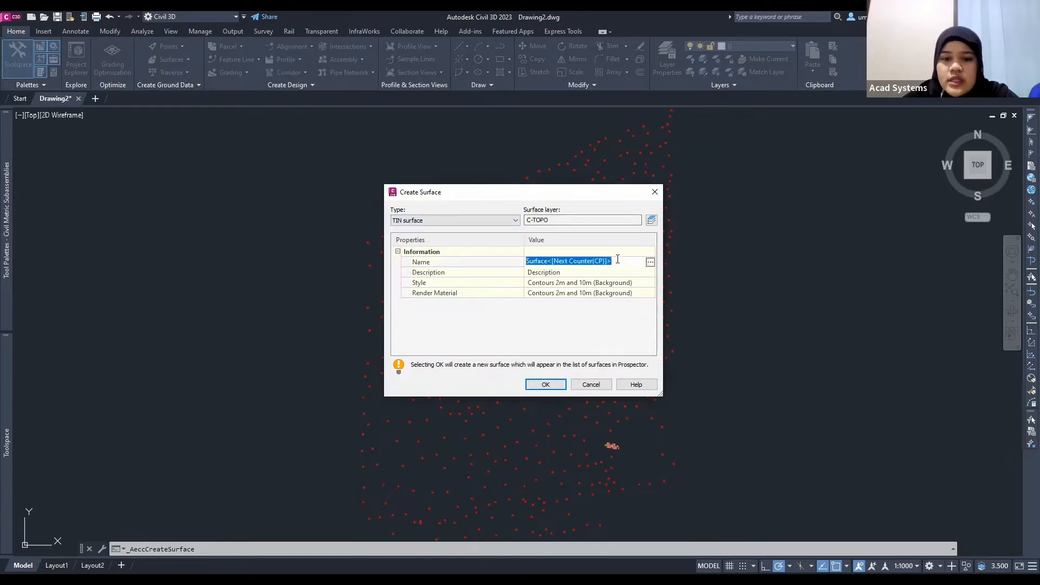
text(BR Surface)
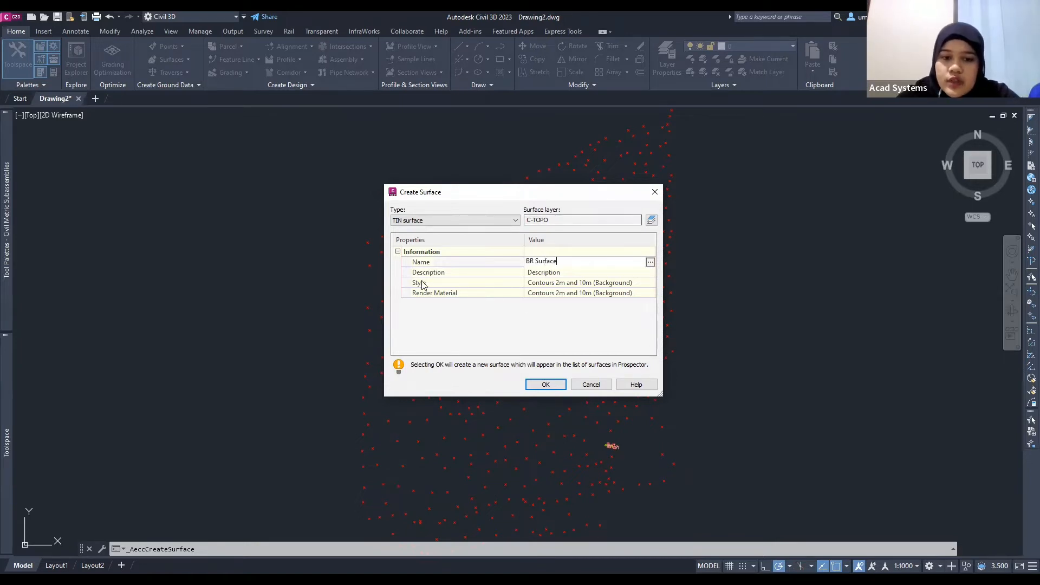
Check the available surface styles, keep Contours 2m and 10m (Background), and create the surface
click(603, 284)
click(636, 283)
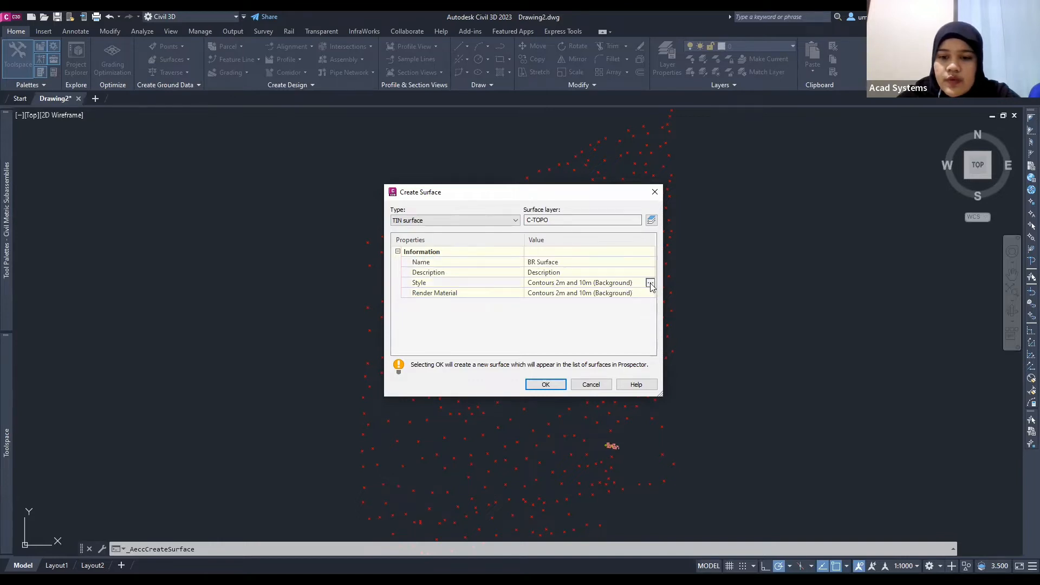
click(649, 284)
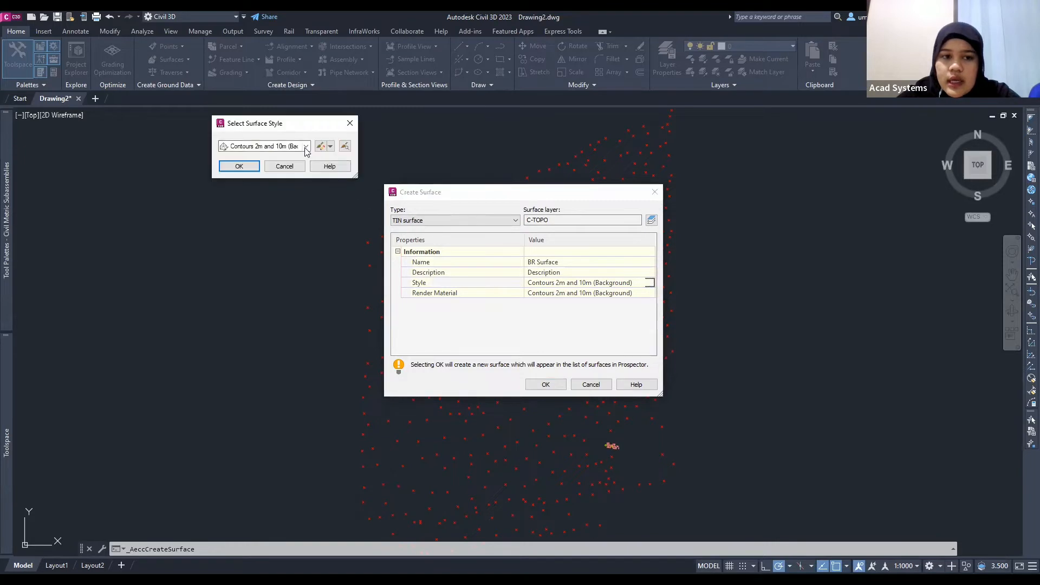
click(306, 146)
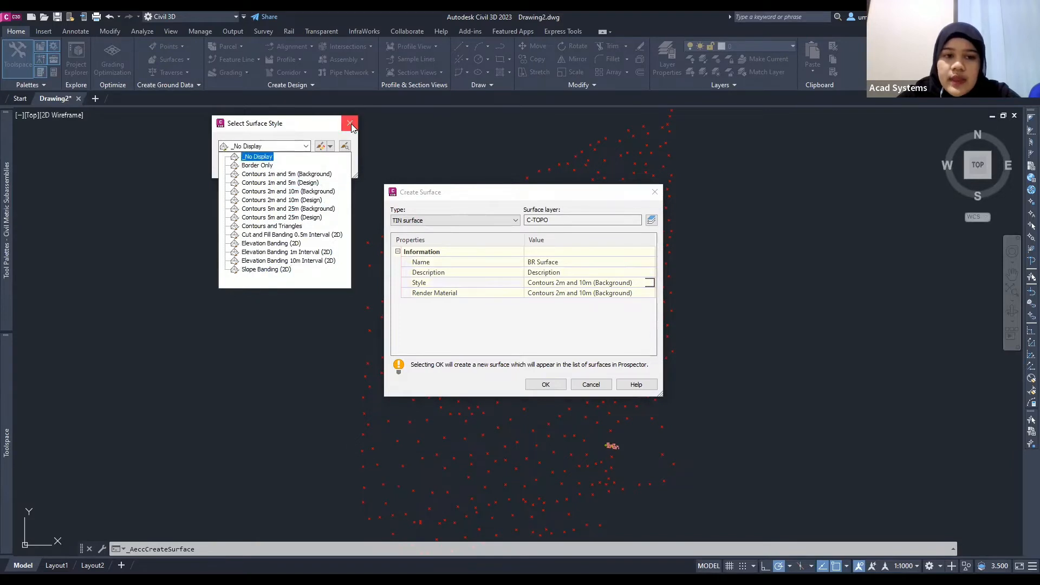
click(545, 385)
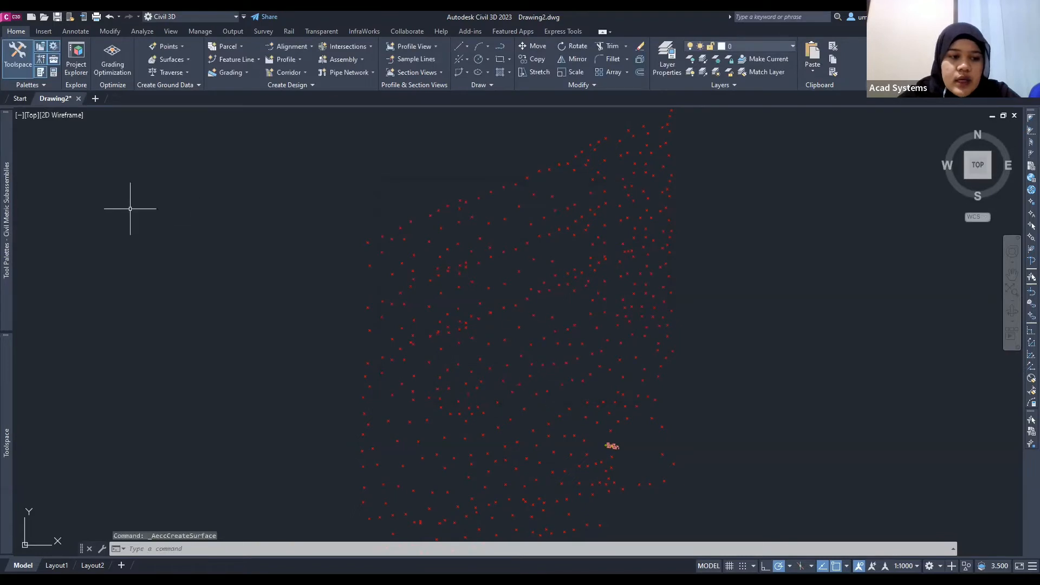
Add the _All Points point group to the definition of BR Surface and apply it
mouse_move(4, 439)
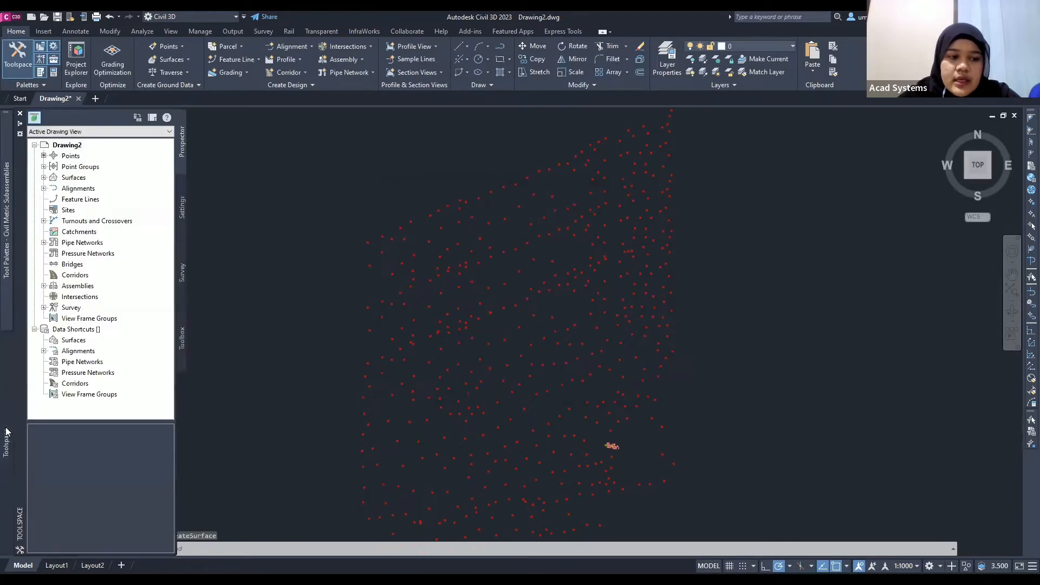
mouse_move(7, 271)
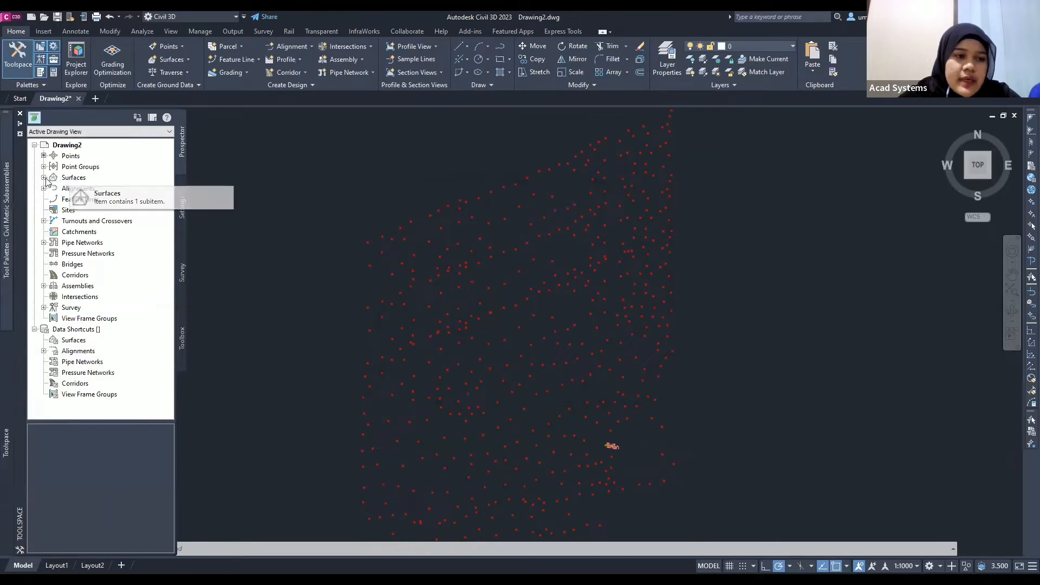
click(43, 178)
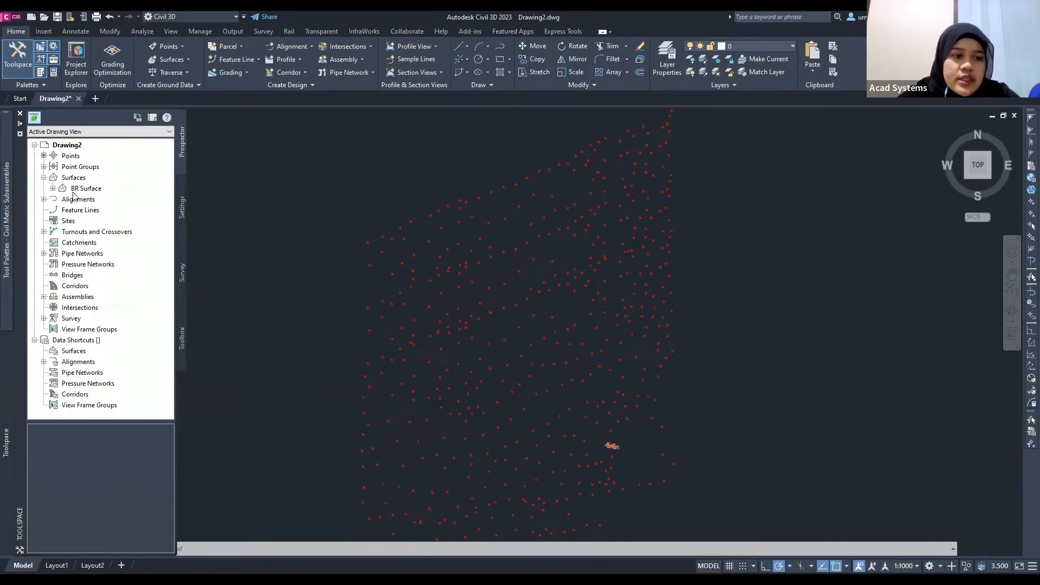
click(53, 187)
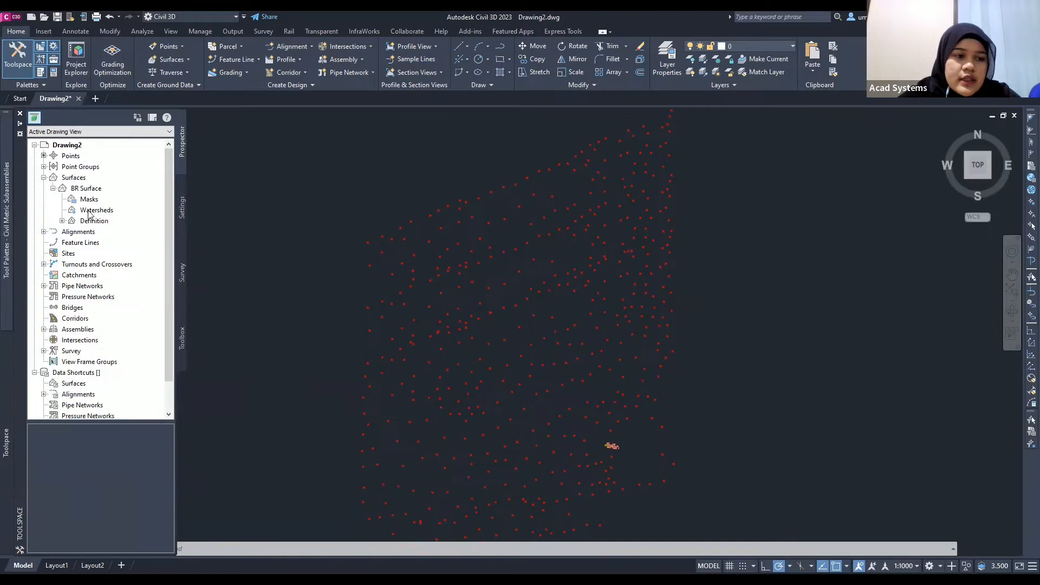
click(63, 221)
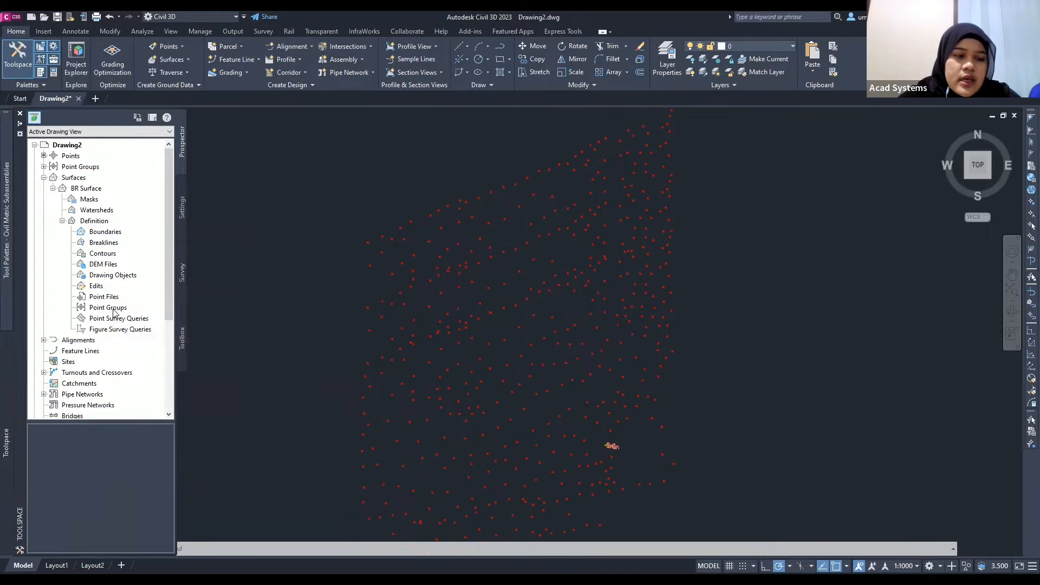
click(98, 309)
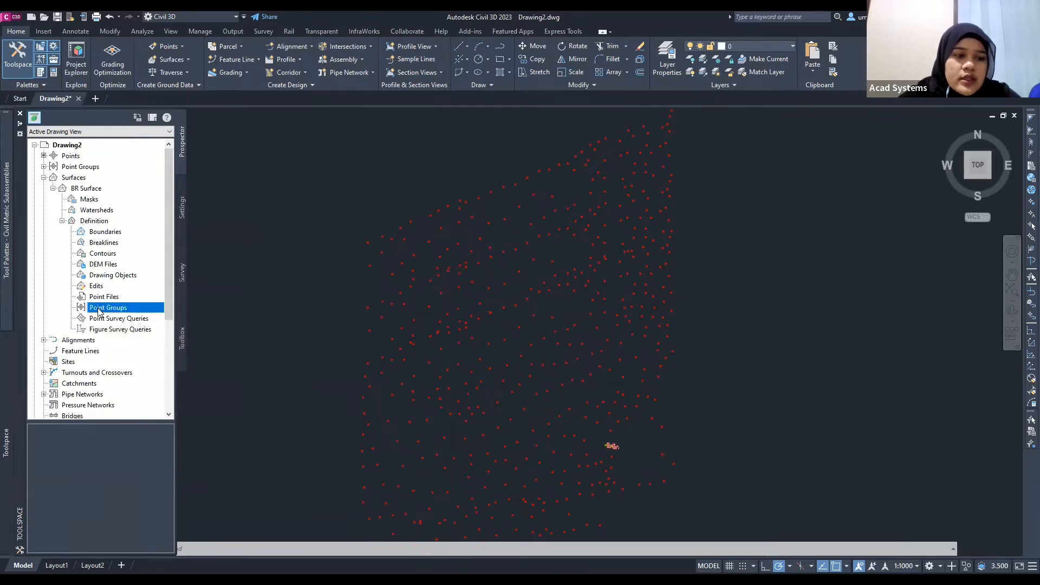
right_click(98, 310)
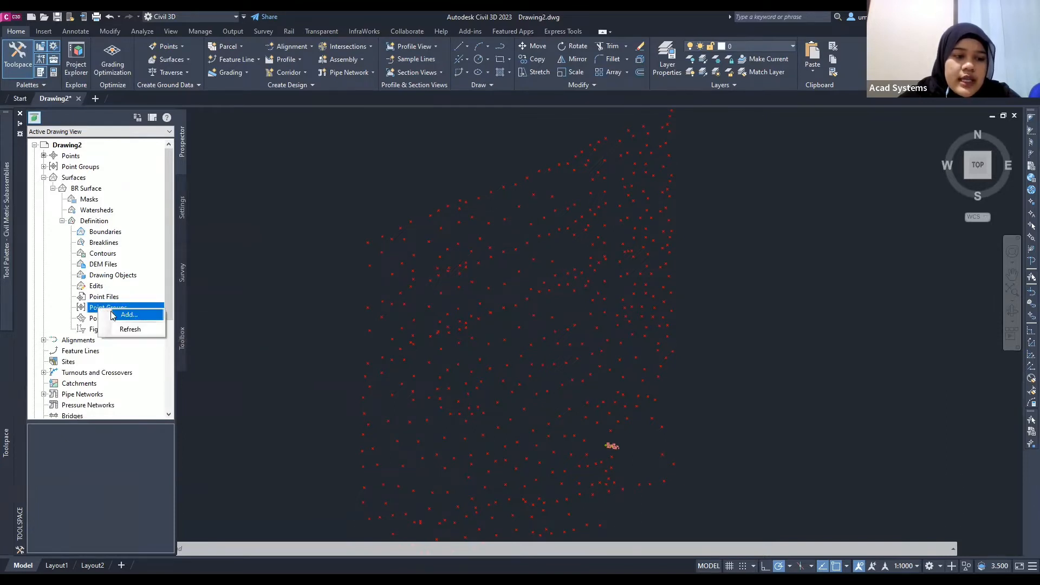
click(129, 315)
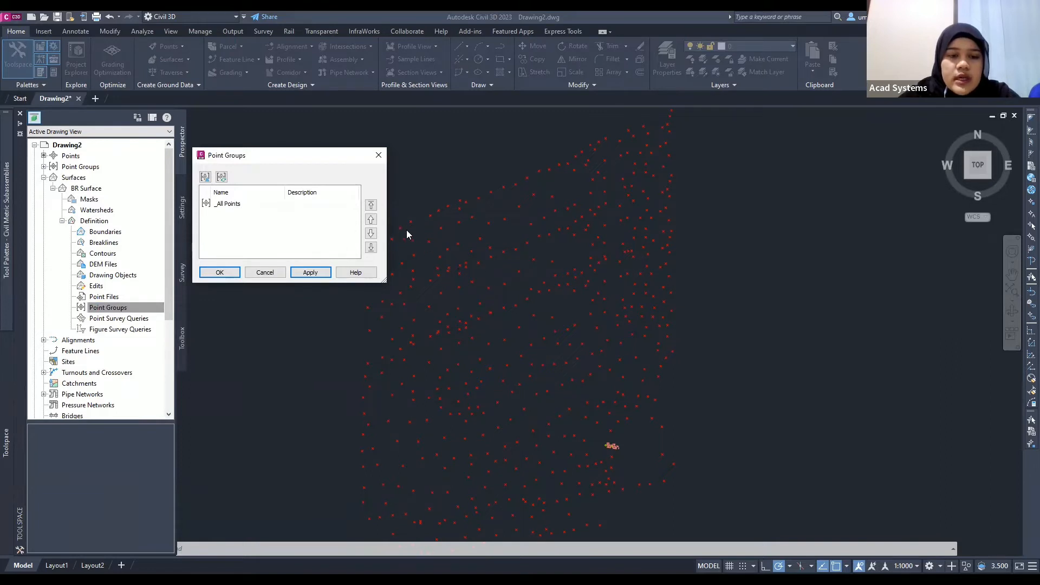
click(233, 206)
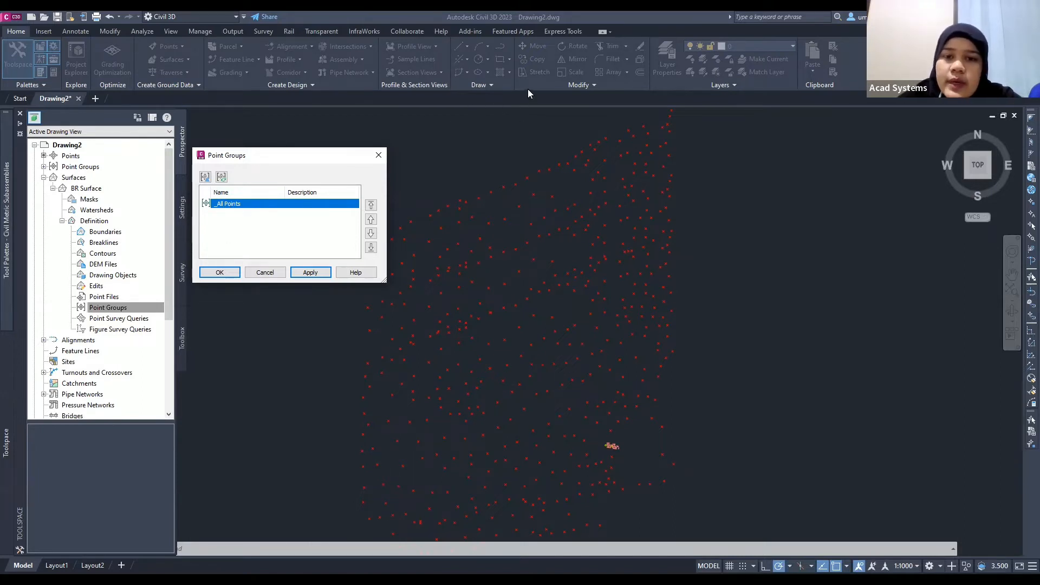
click(872, 349)
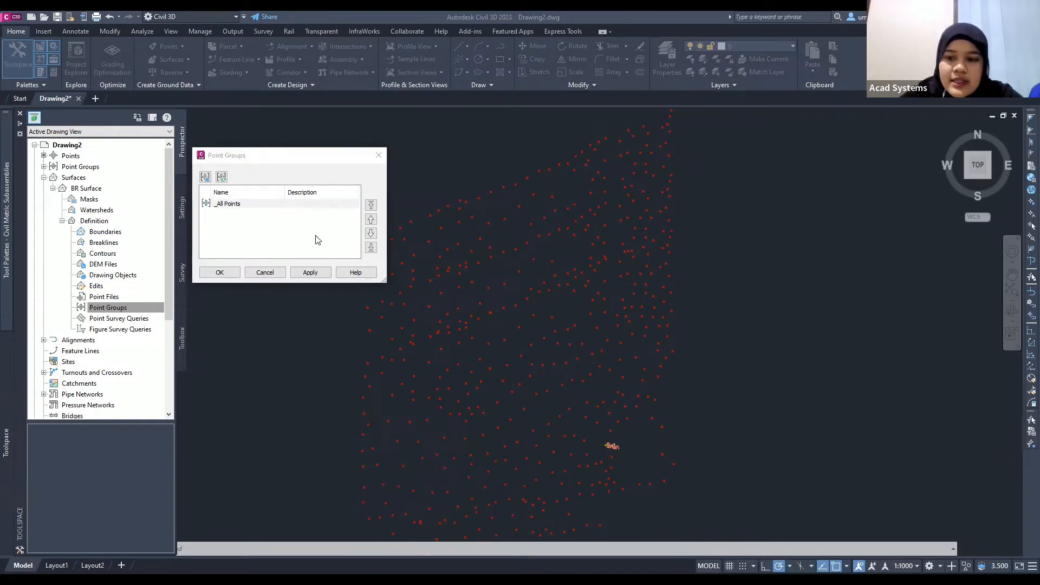
click(246, 206)
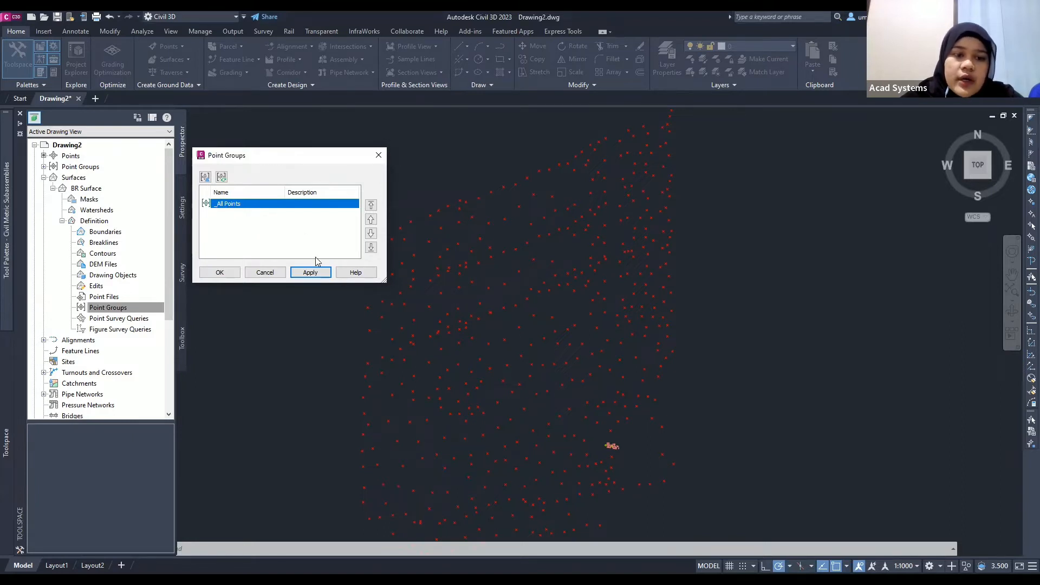
click(301, 271)
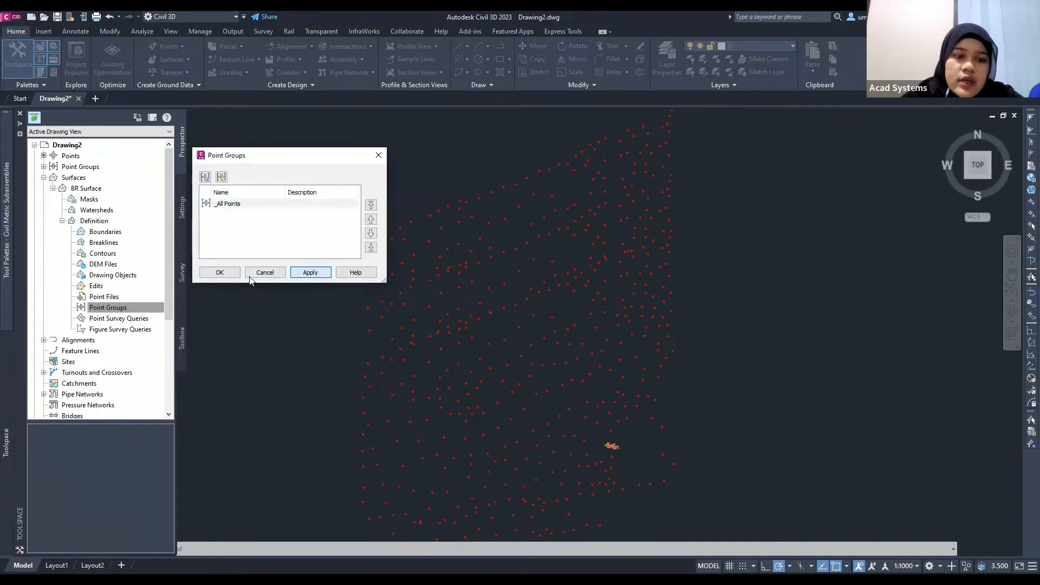
Confirm the _All Points point group for BR Surface and look over the generated contours and boundary
click(219, 273)
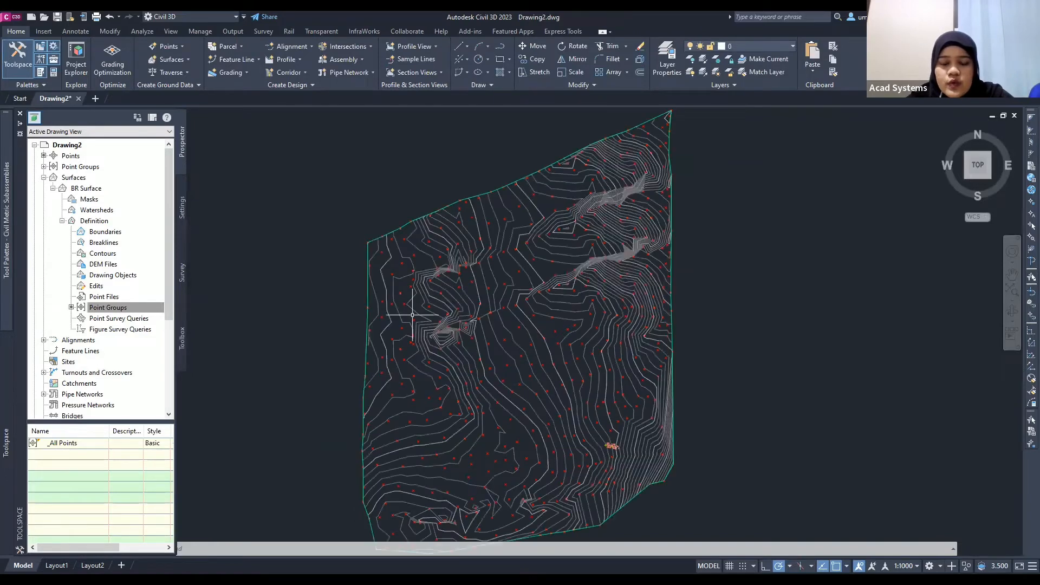
middle_drag(553, 373, 542, 356)
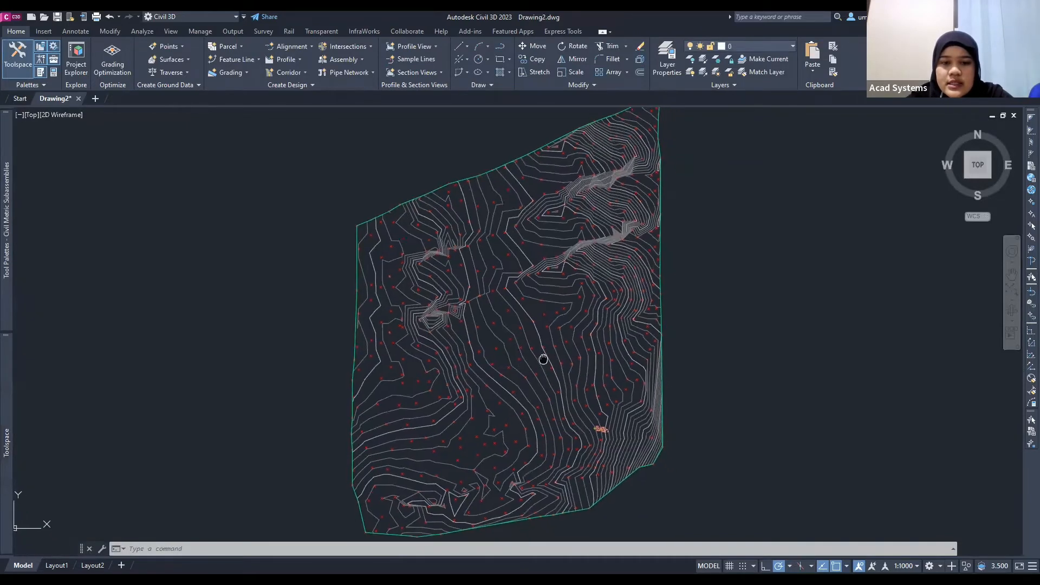
mouse_move(600, 253)
middle_down()
mouse_move(597, 265)
mouse_move(568, 243)
middle_up()
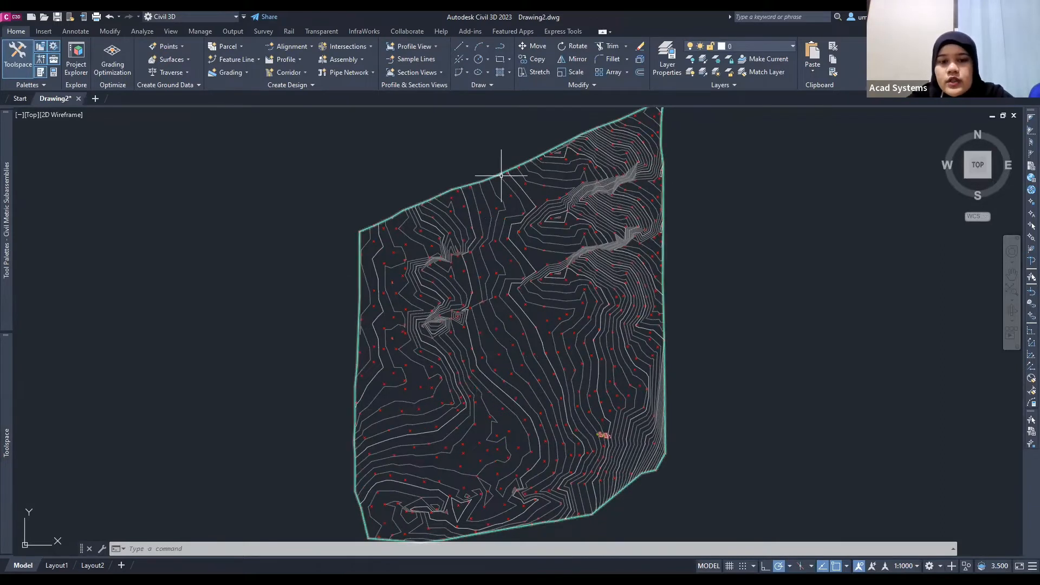
mouse_move(501, 175)
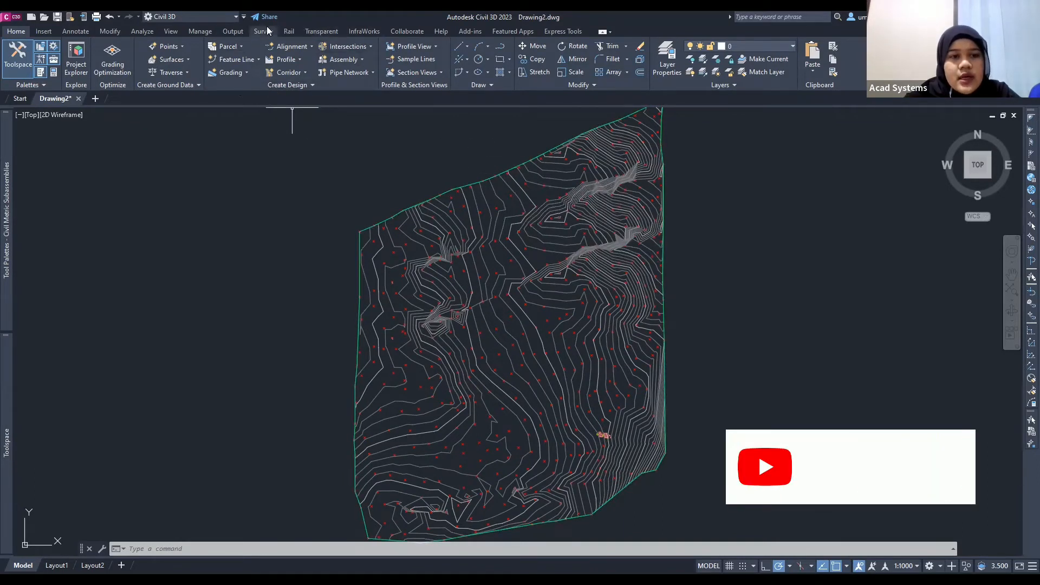
Create a Centerline alignment layout named Alignment - BR with the Proposed style and All Labels, checking its design criteria
click(310, 47)
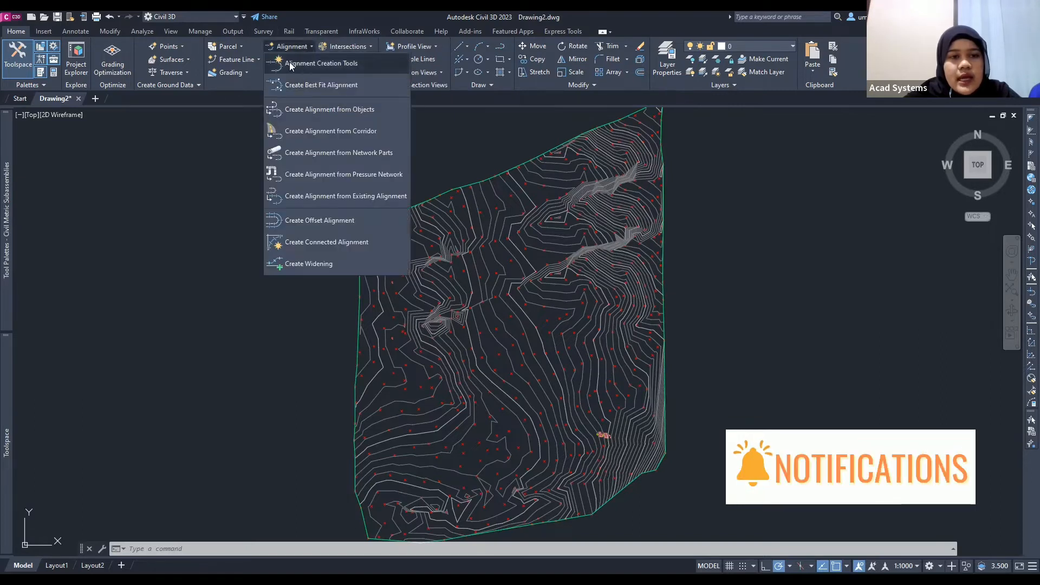
click(324, 64)
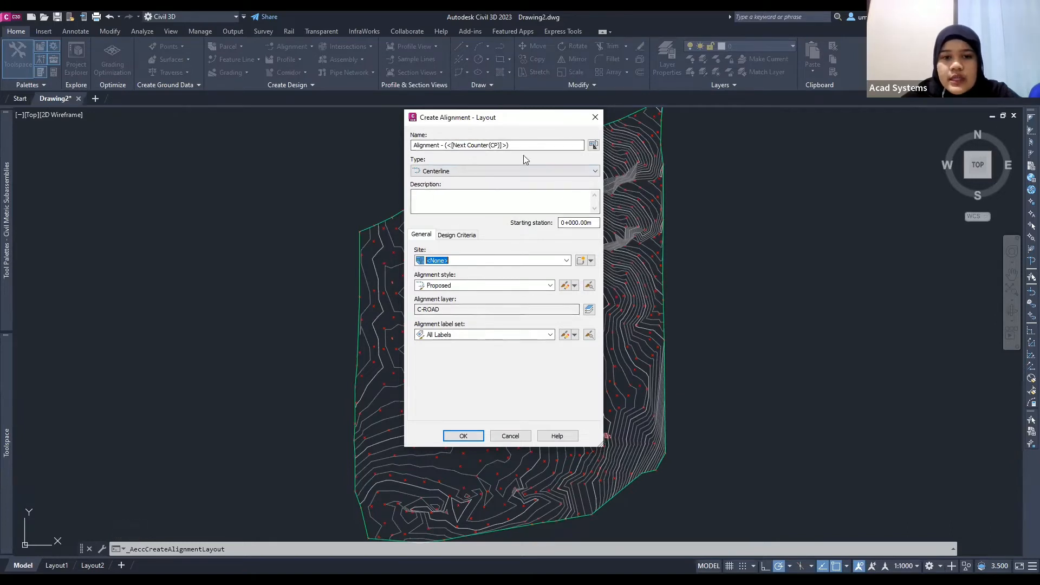
drag(521, 146, 443, 146)
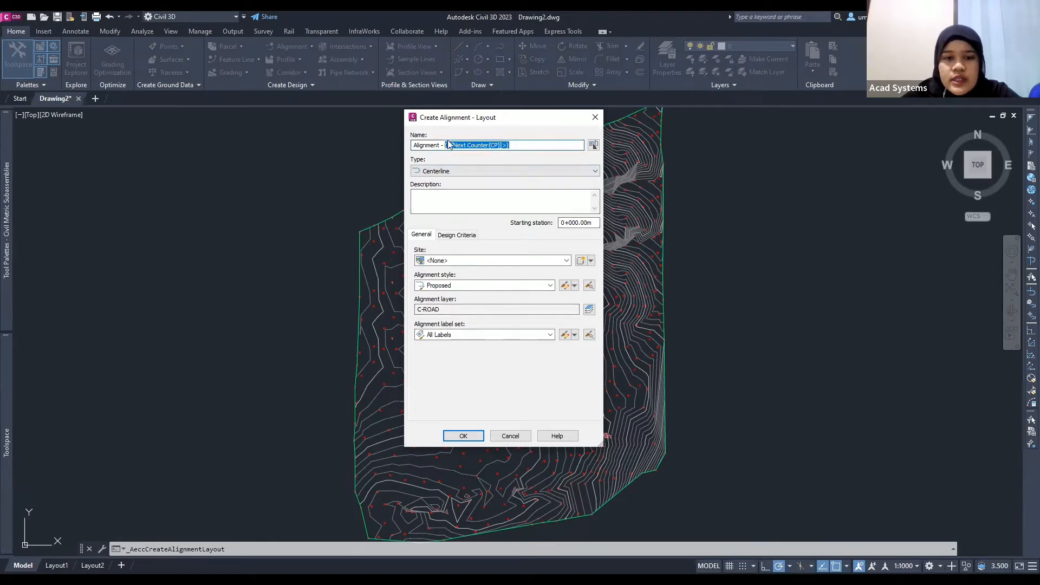
key(BackSpace)
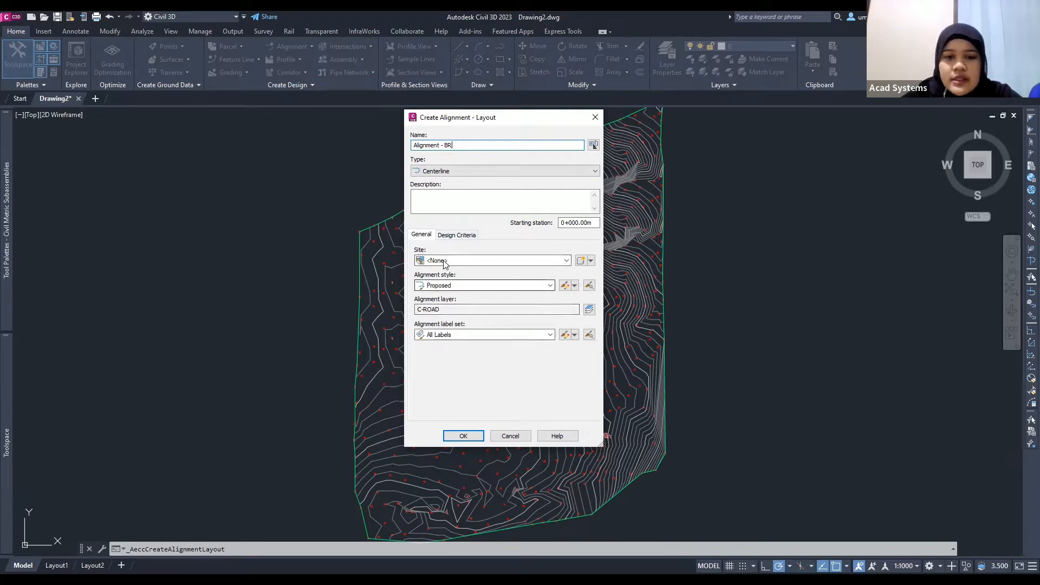
click(455, 237)
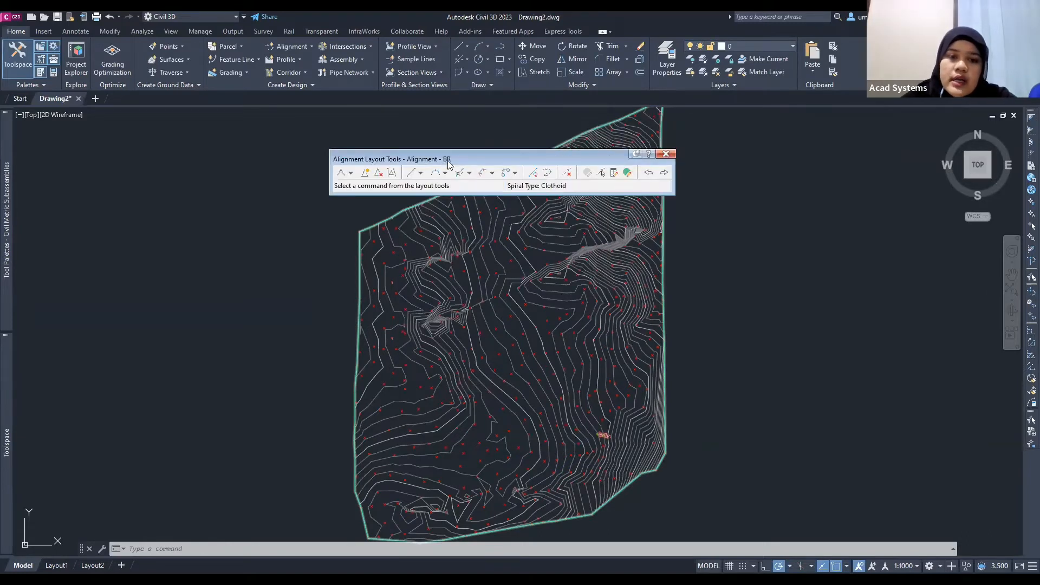
Review the curve and spiral settings and lay out Alignment - BR as tangents with curves from the north boundary through three bends to the west boundary
click(351, 173)
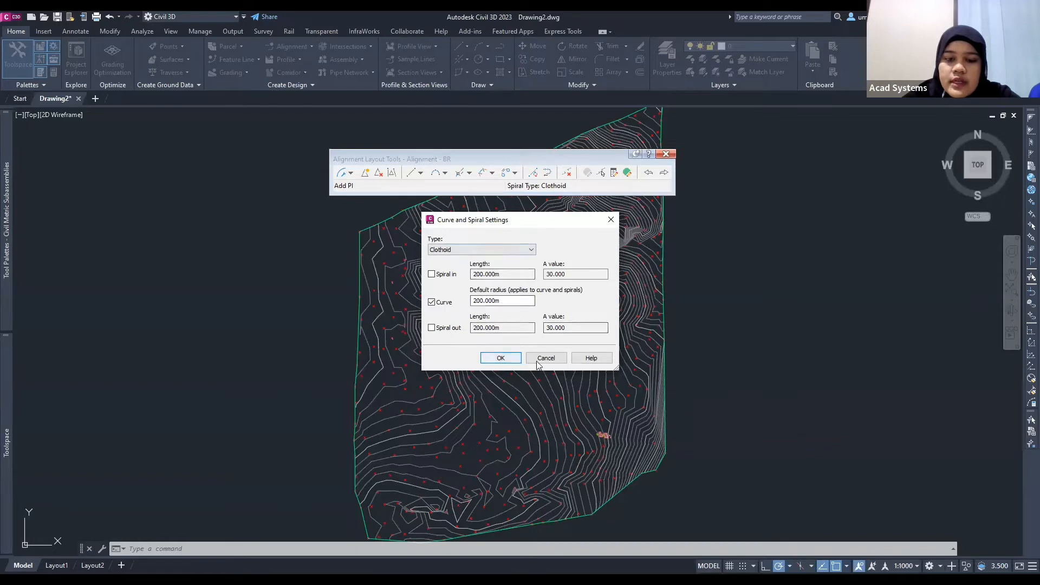
click(345, 174)
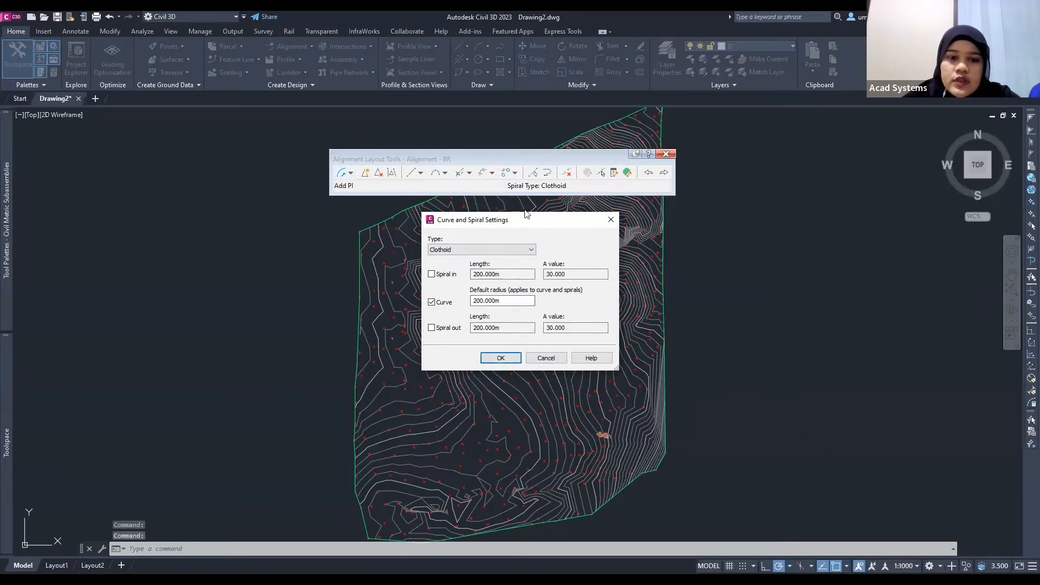
click(351, 174)
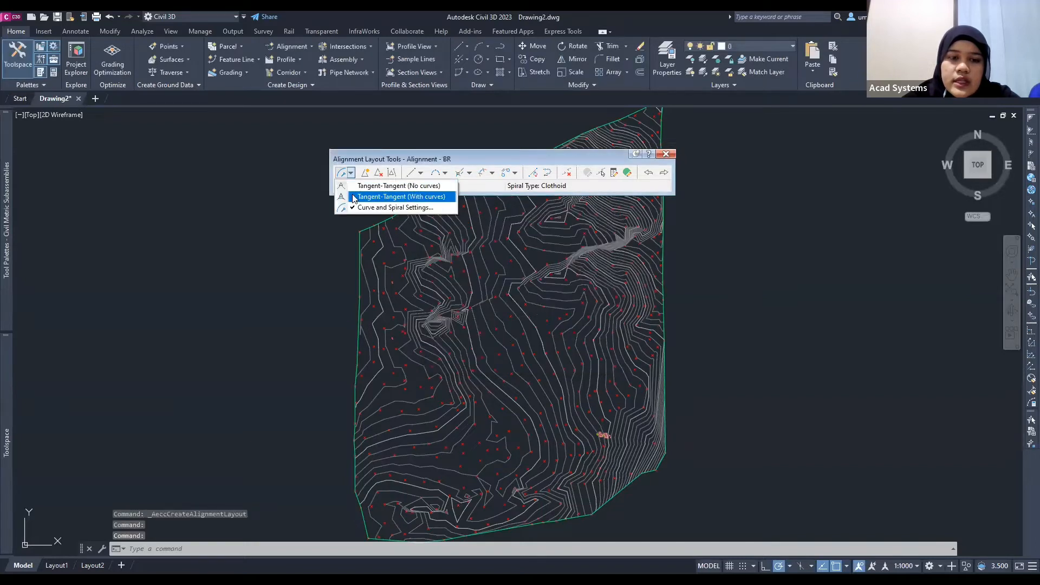
click(396, 198)
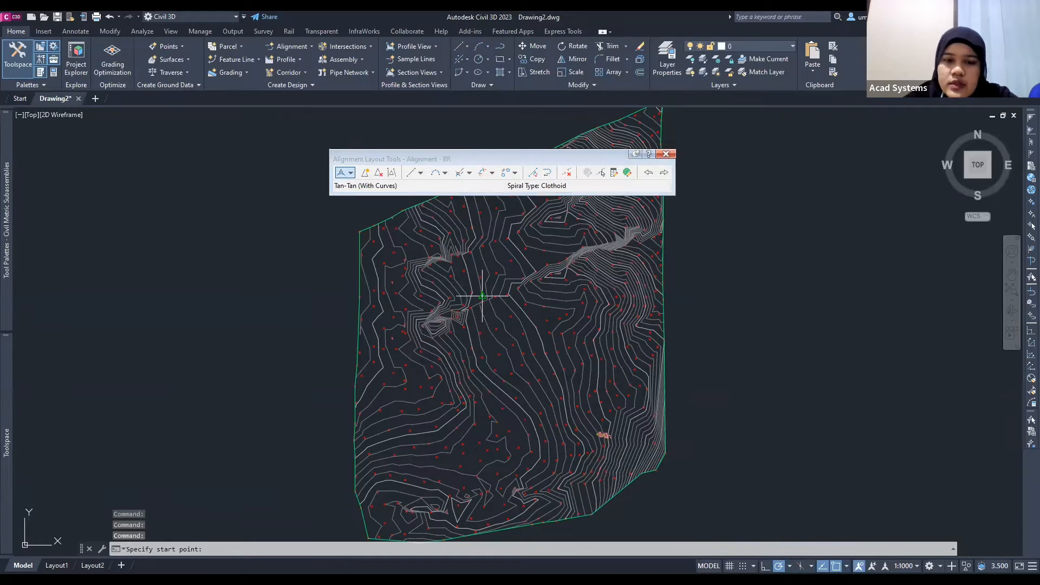
drag(482, 158, 178, 115)
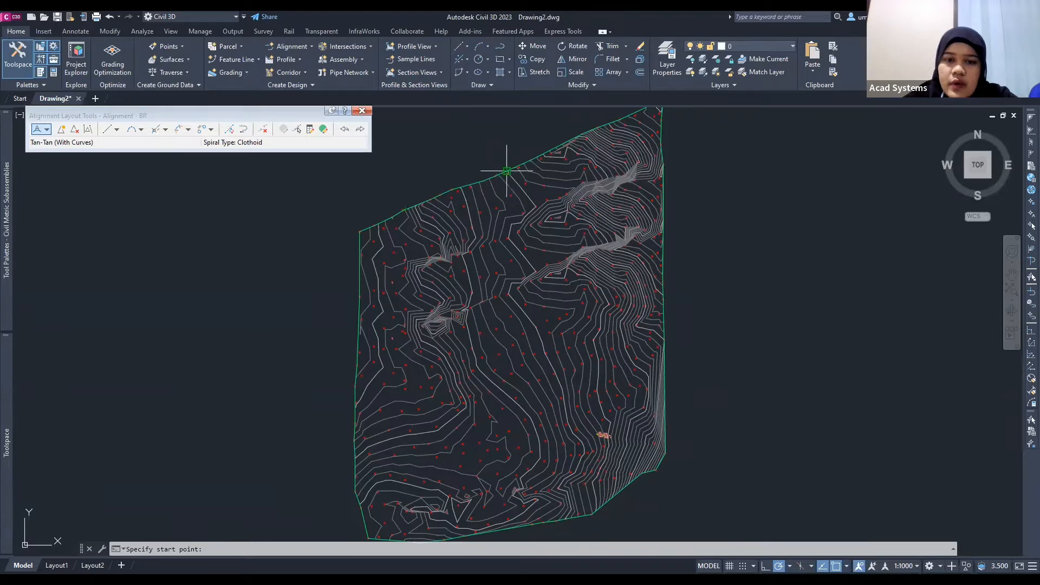
click(501, 169)
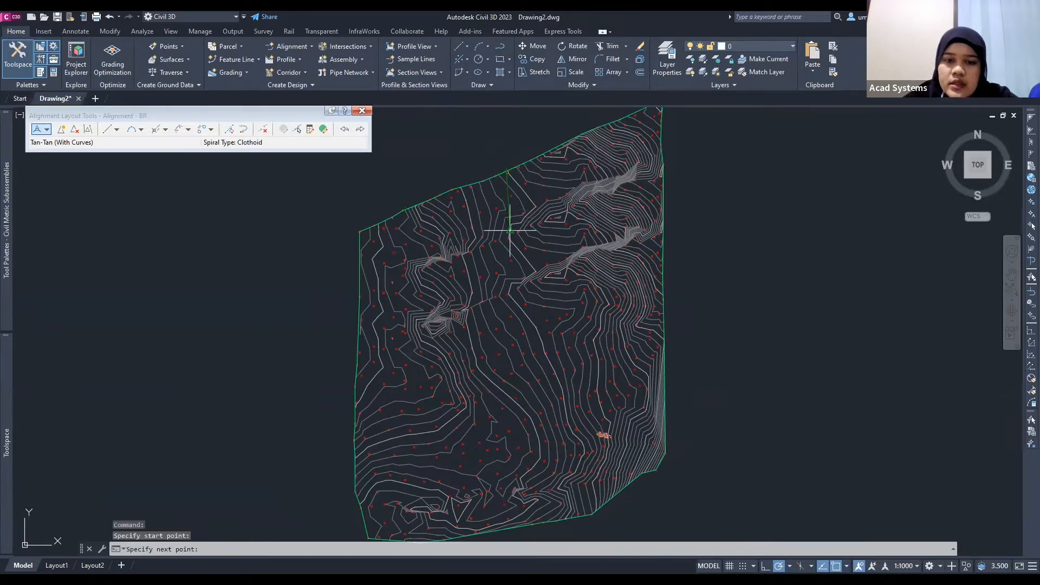
click(499, 297)
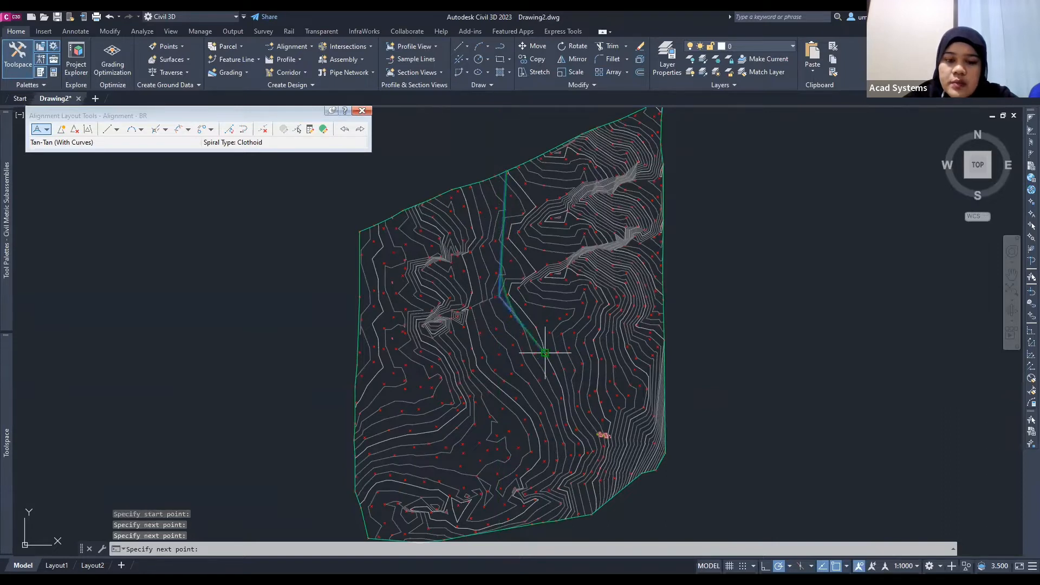
click(544, 353)
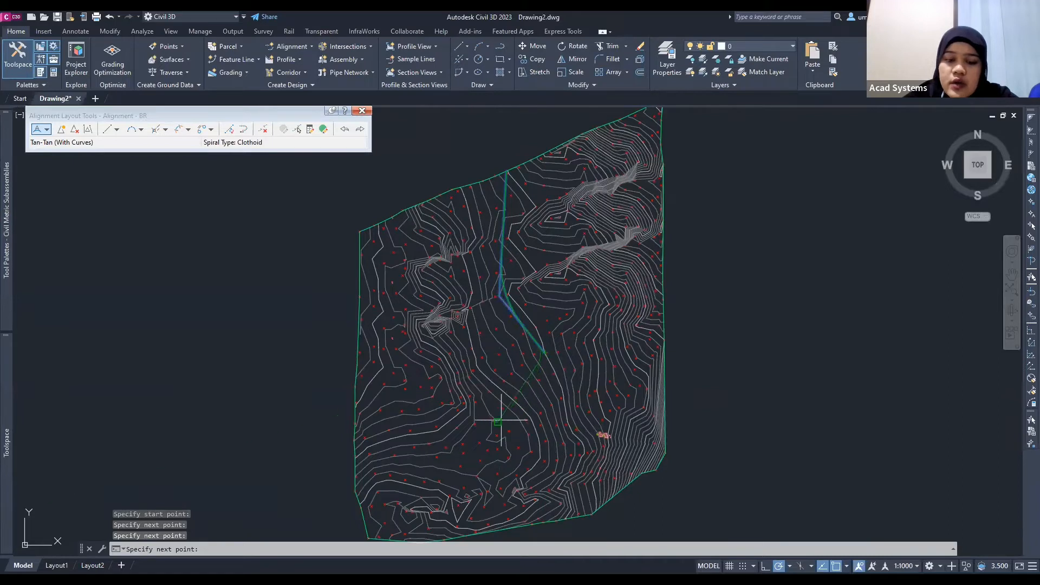
click(491, 421)
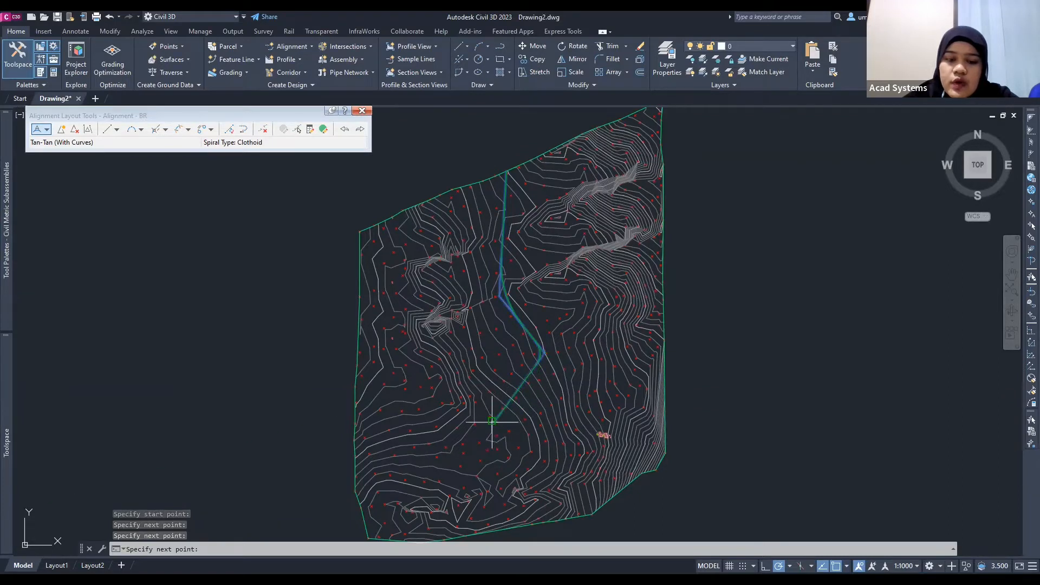
click(355, 457)
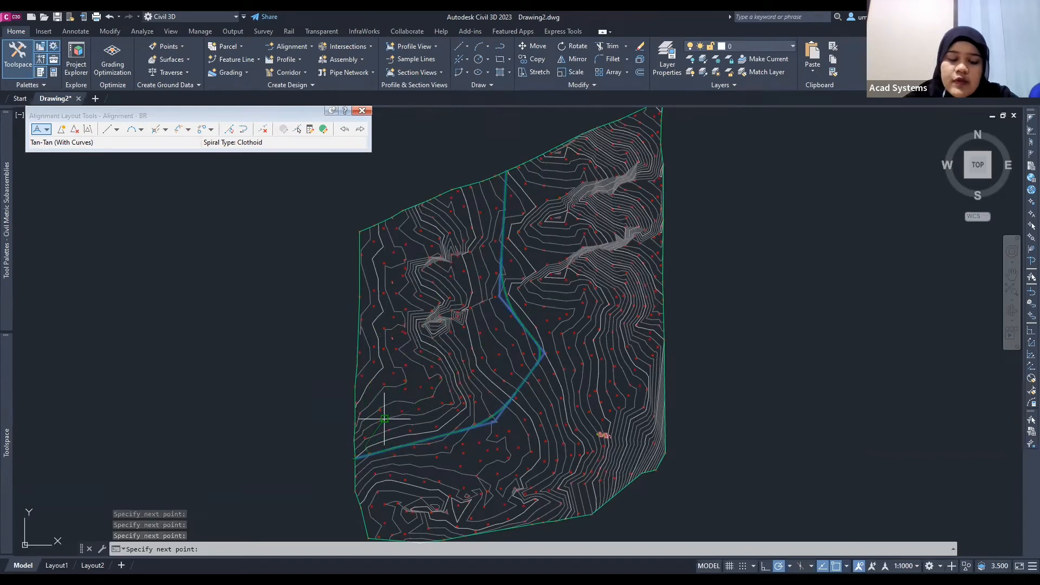
key(Escape)
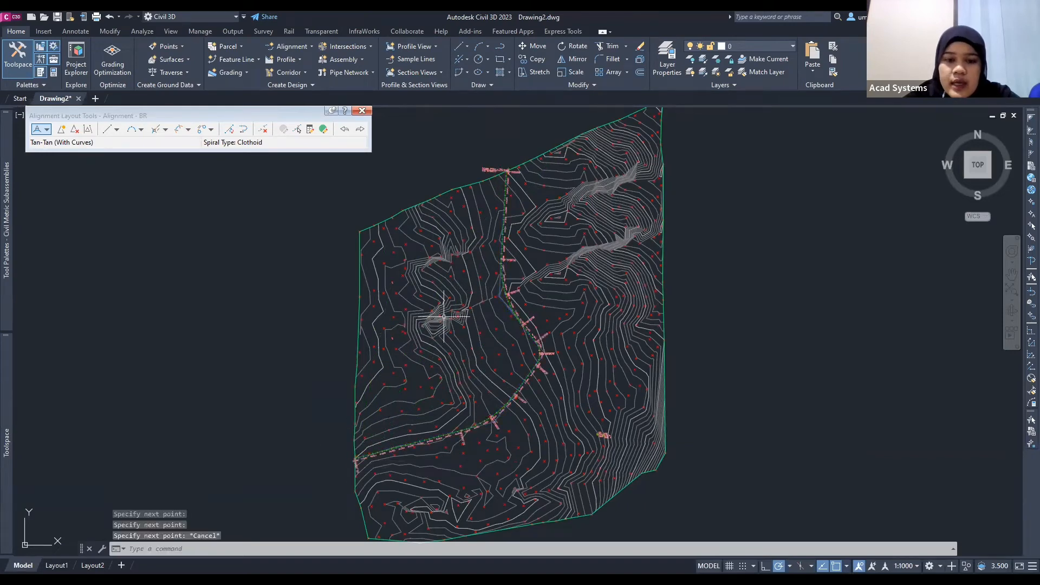
Examine the station labels and curve points along Alignment - BR from its start at the north boundary through its bends
scroll(508, 195, up, 4)
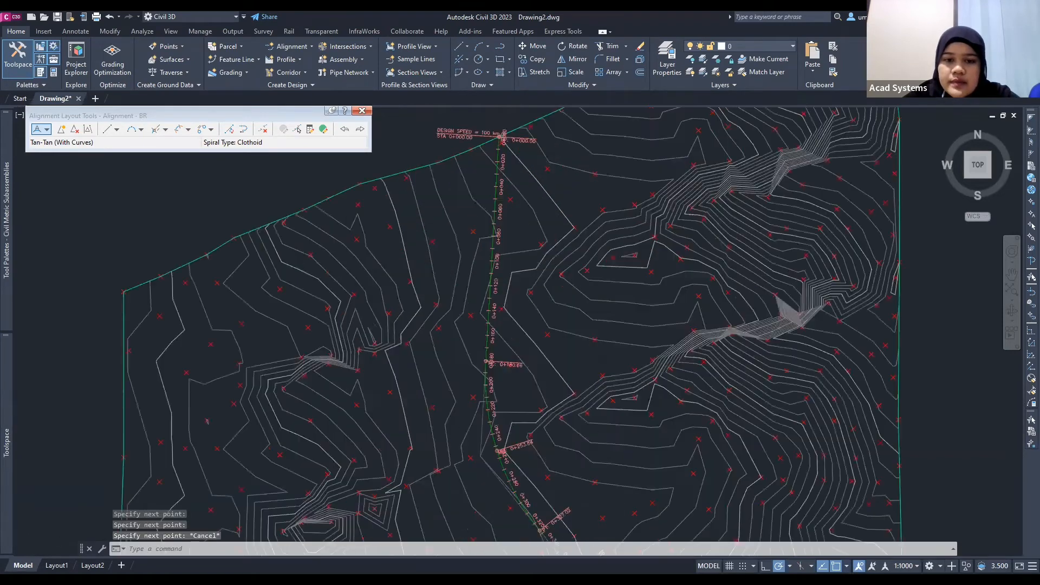
scroll(514, 208, up, 5)
middle_drag(499, 204, 498, 269)
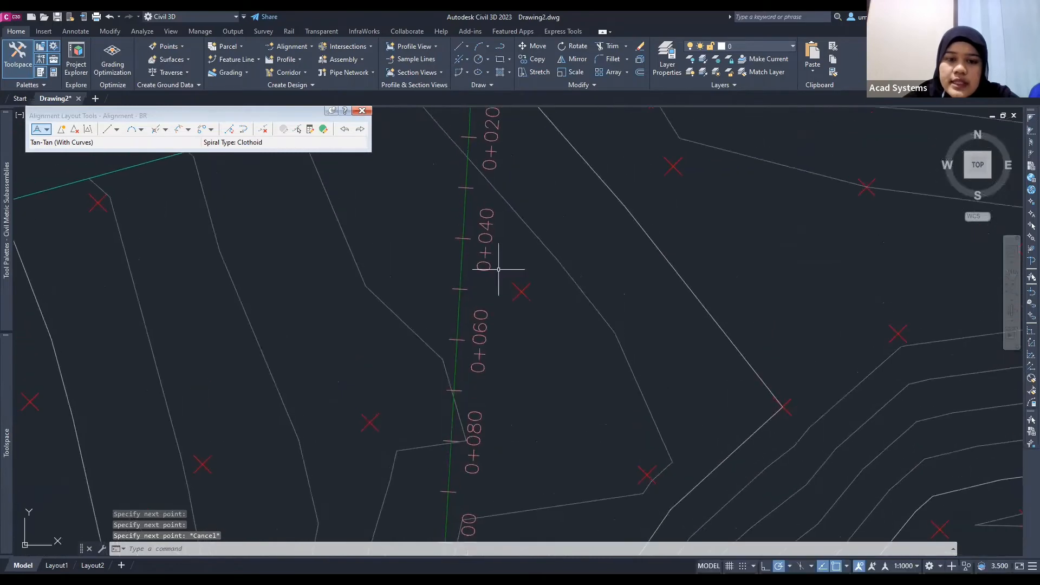
scroll(499, 268, down, 4)
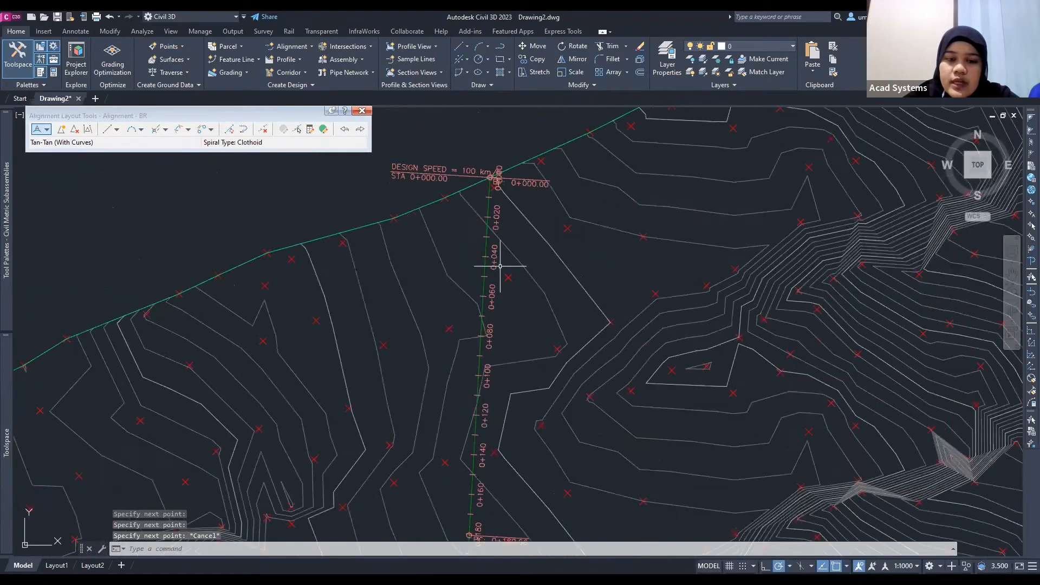
scroll(500, 266, down, 3)
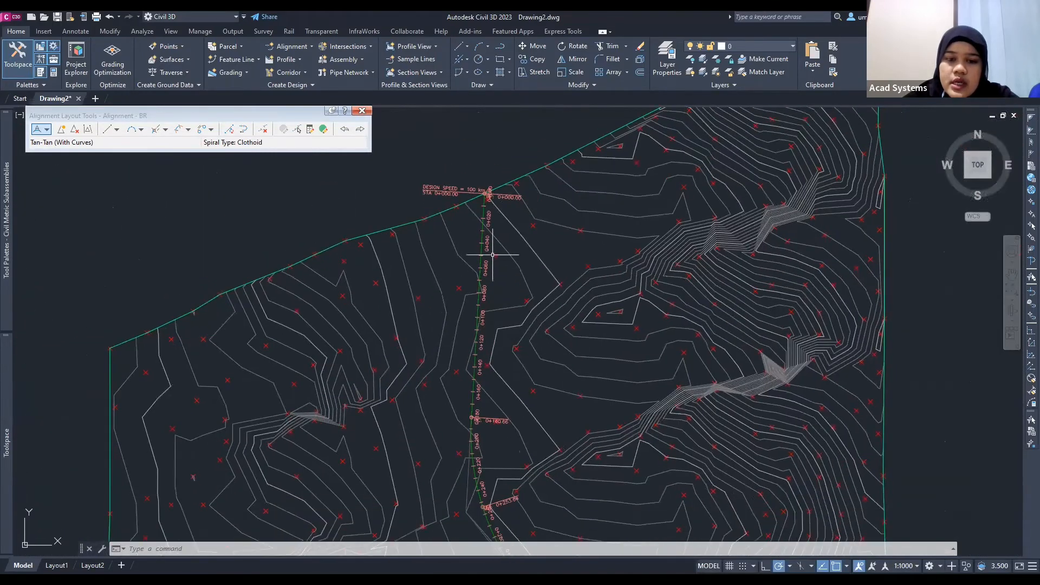
mouse_move(499, 325)
middle_down()
mouse_move(471, 250)
mouse_move(462, 179)
middle_up()
mouse_move(458, 331)
middle_down()
mouse_move(442, 272)
mouse_move(437, 288)
middle_up()
scroll(433, 316, up, 5)
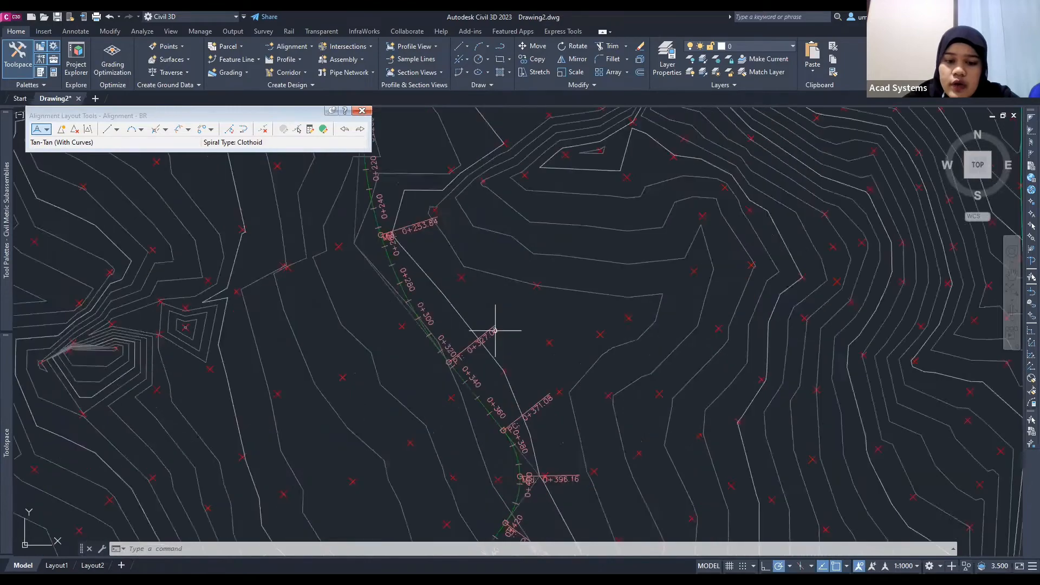
scroll(536, 365, down, 2)
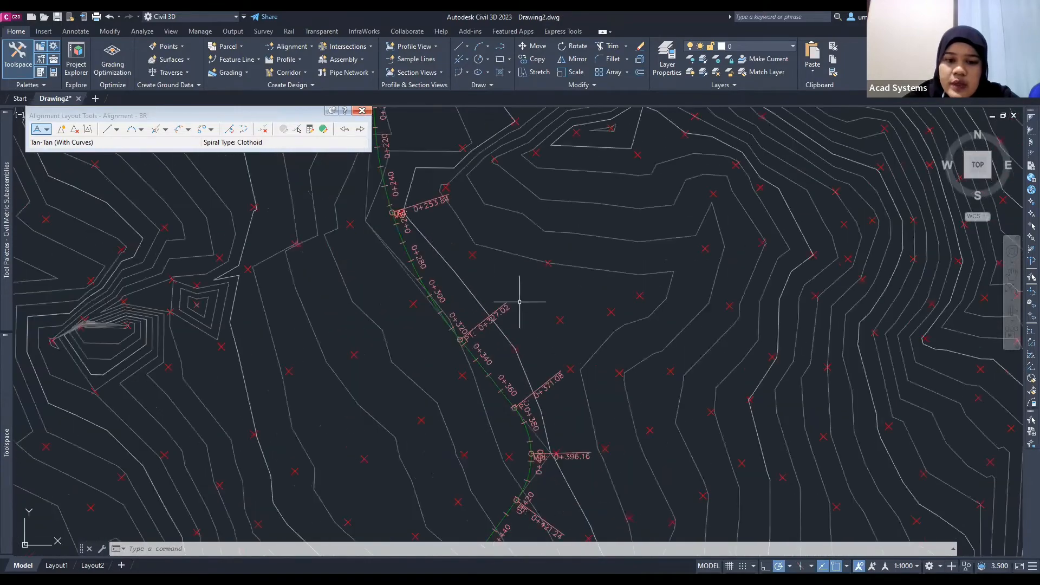
middle_drag(560, 390, 540, 319)
scroll(536, 303, down, 6)
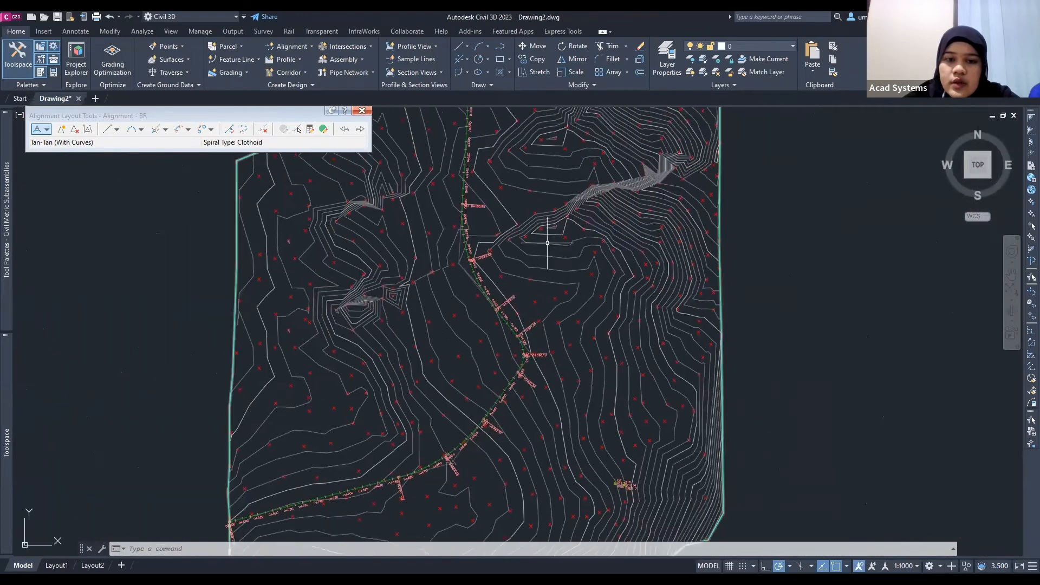
scroll(547, 233, down, 4)
scroll(527, 263, up, 3)
scroll(527, 262, up, 2)
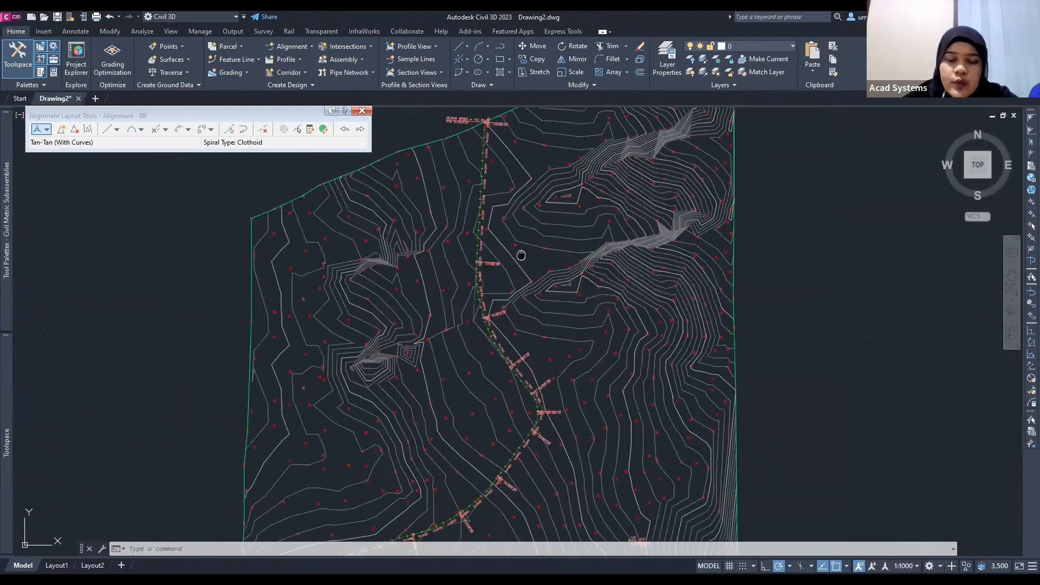
Close the alignment layout tools and bring the surface with its alignment back into view
click(362, 114)
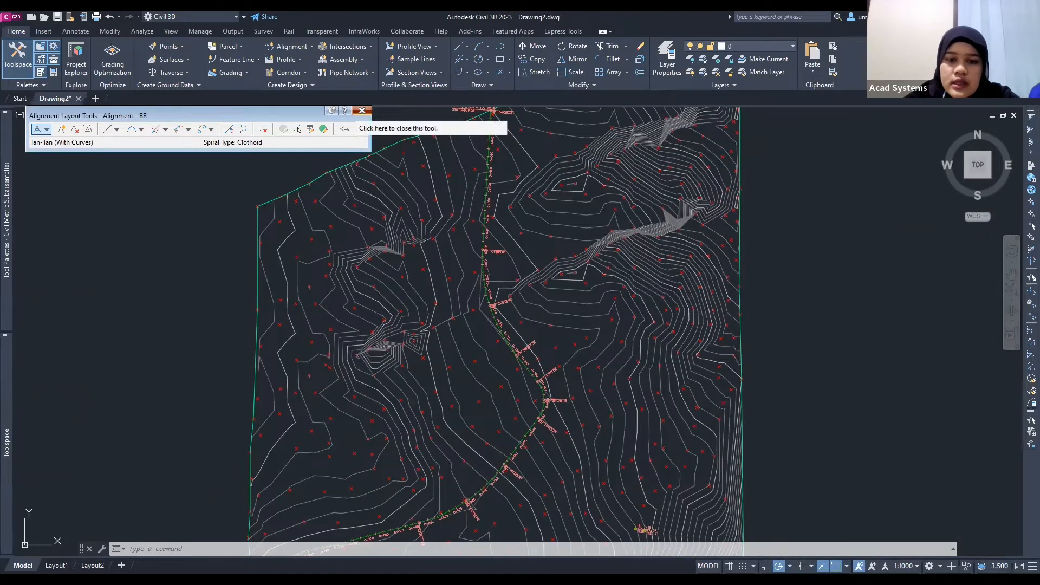
scroll(554, 291, down, 2)
scroll(554, 291, up, 2)
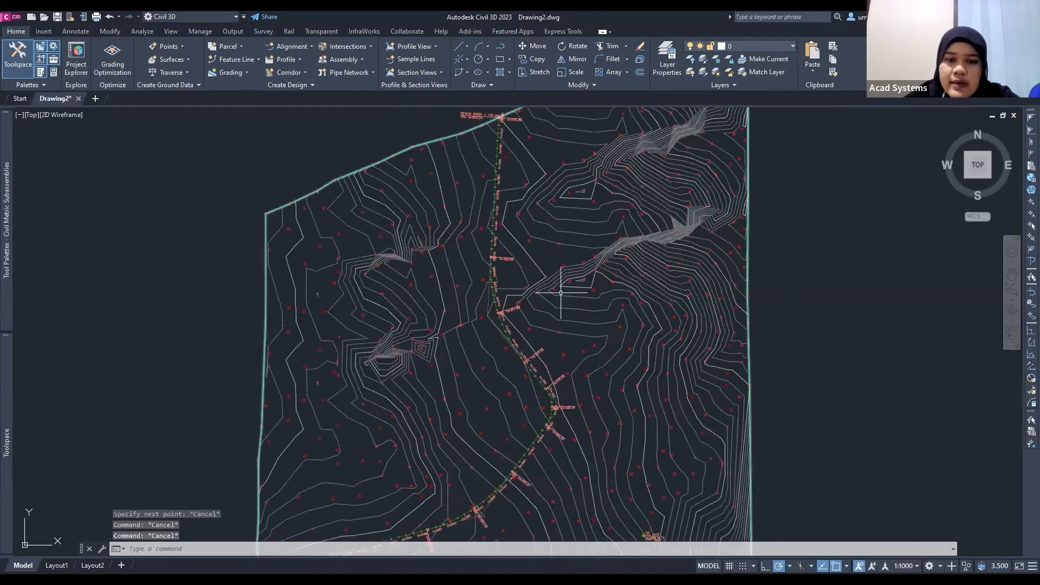
middle_drag(550, 294, 542, 297)
scroll(543, 297, down, 2)
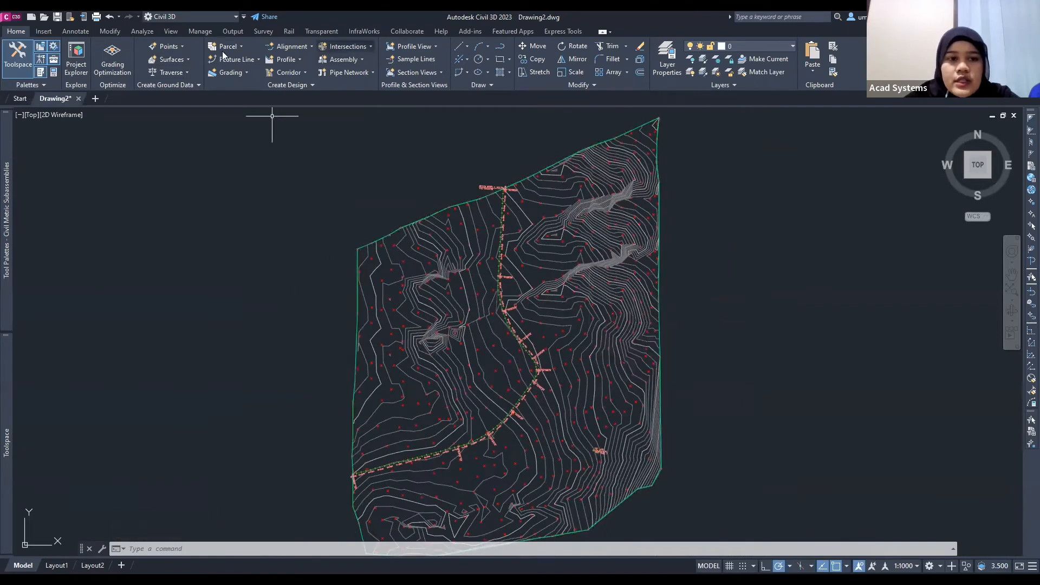
Create a surface profile from BR Surface along the full length of Alignment - BR and choose to draw it in a profile view
click(299, 60)
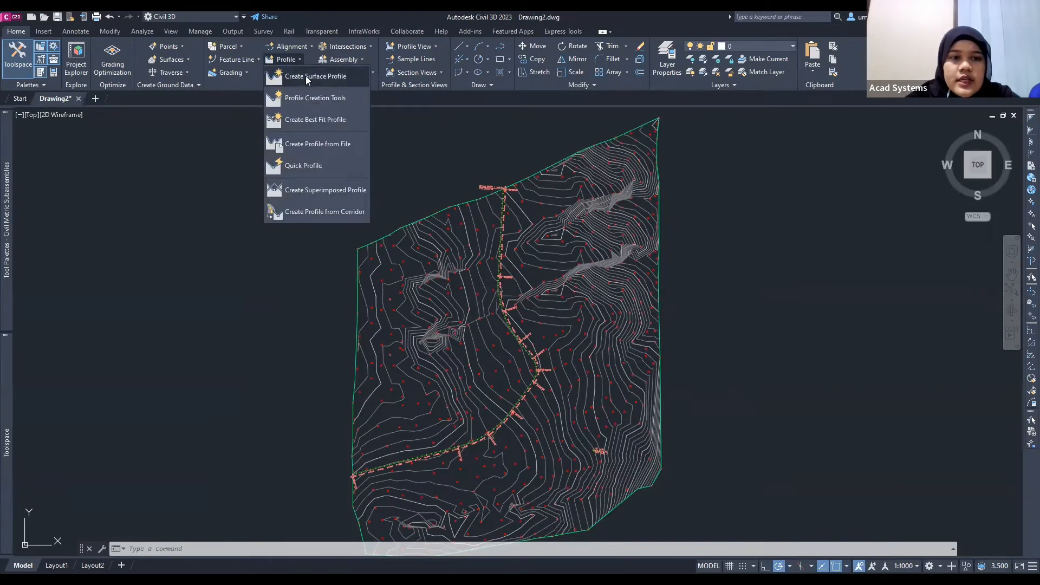
click(329, 76)
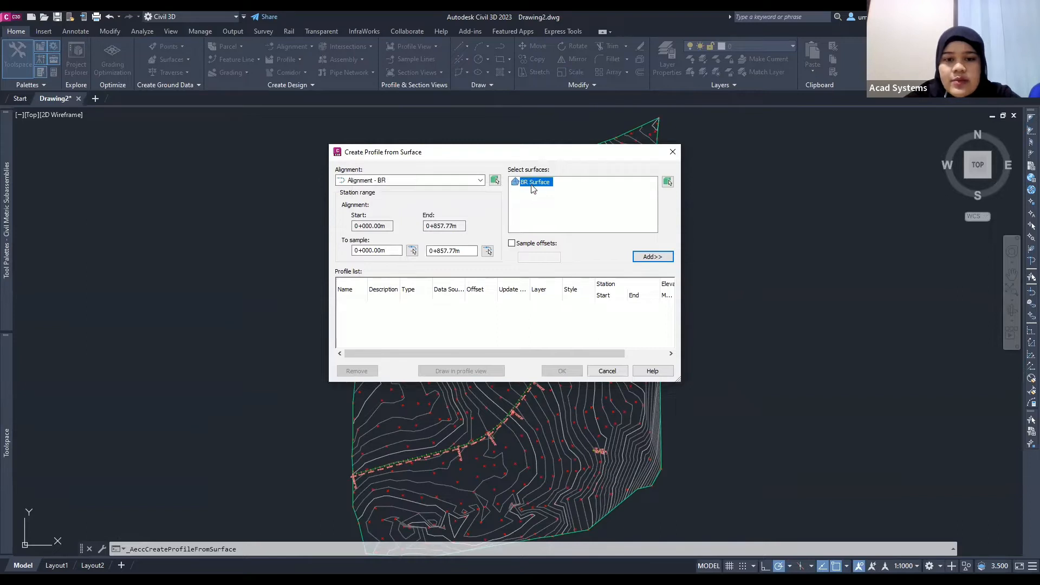
click(661, 260)
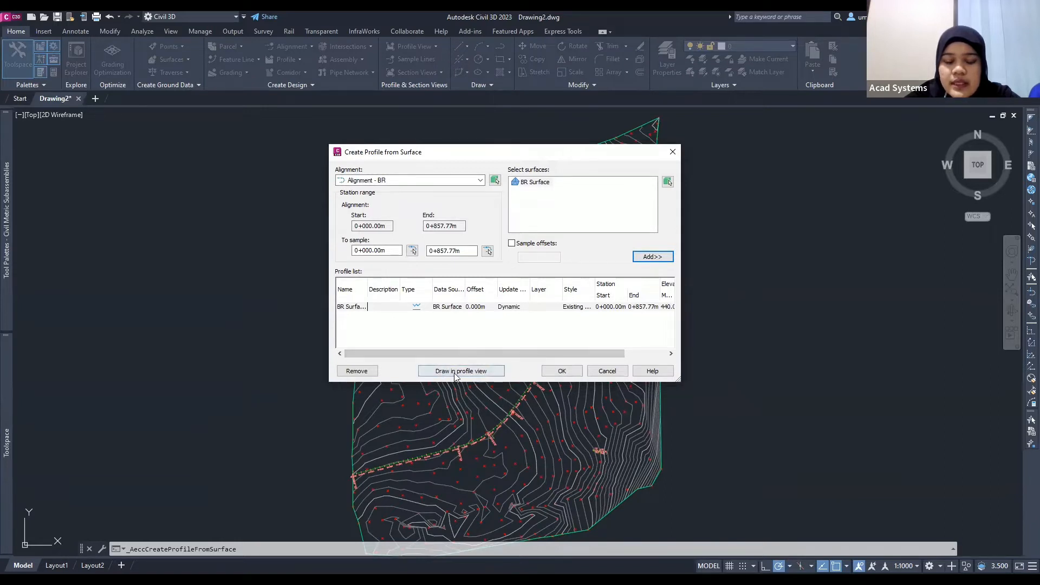
click(455, 373)
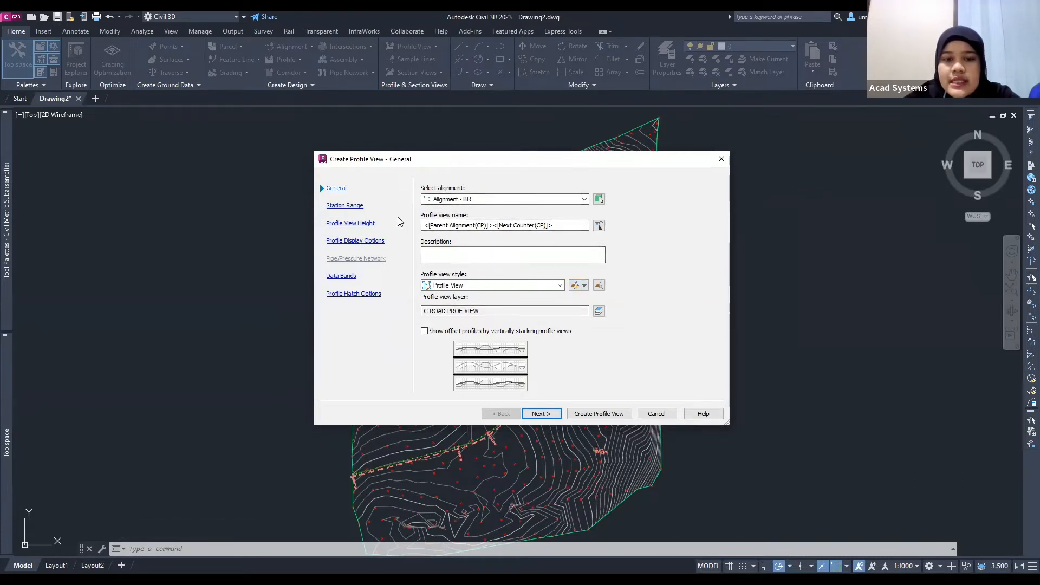
Create the profile view with the Profile View style and EG-FG Elevations and Stations bands, placing it just east of the surface's northeast corner
click(541, 414)
click(540, 414)
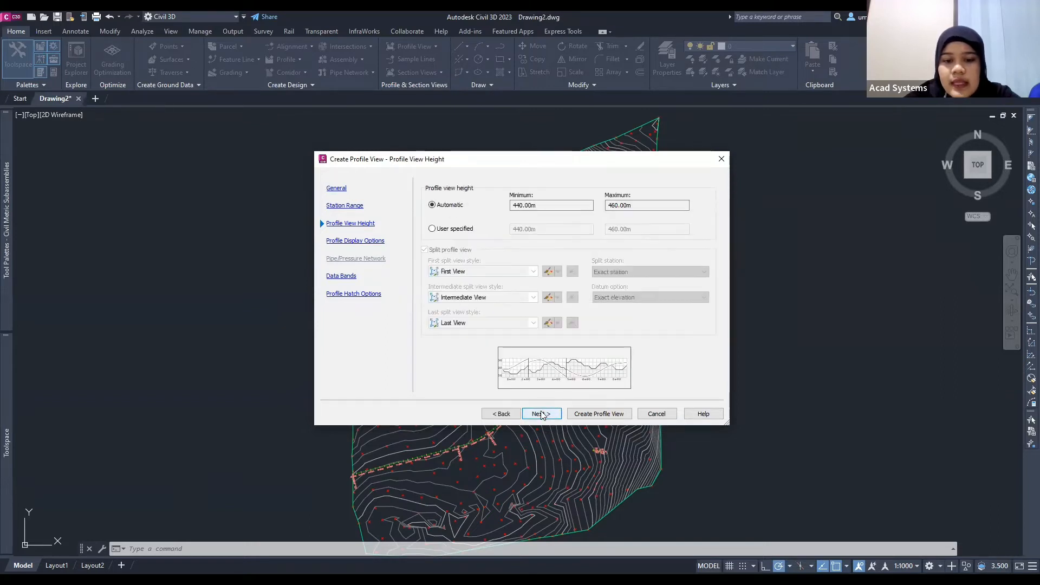
click(541, 414)
click(540, 415)
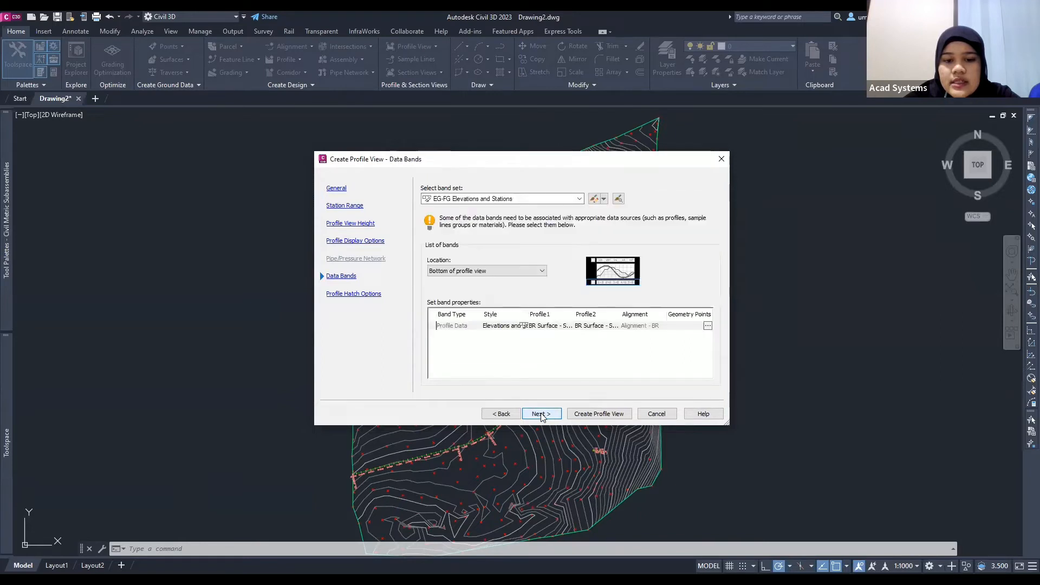
click(540, 414)
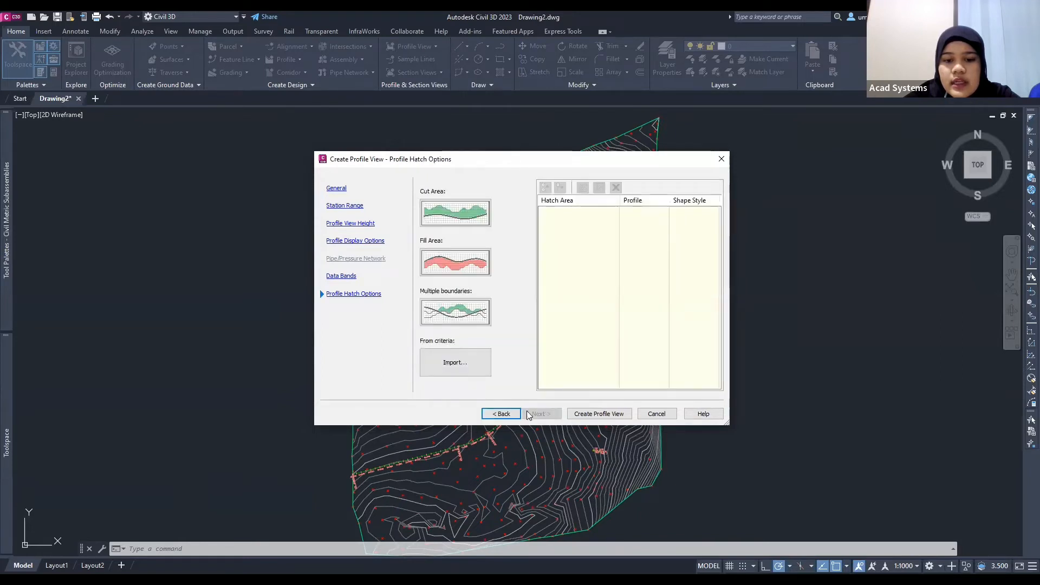
click(607, 413)
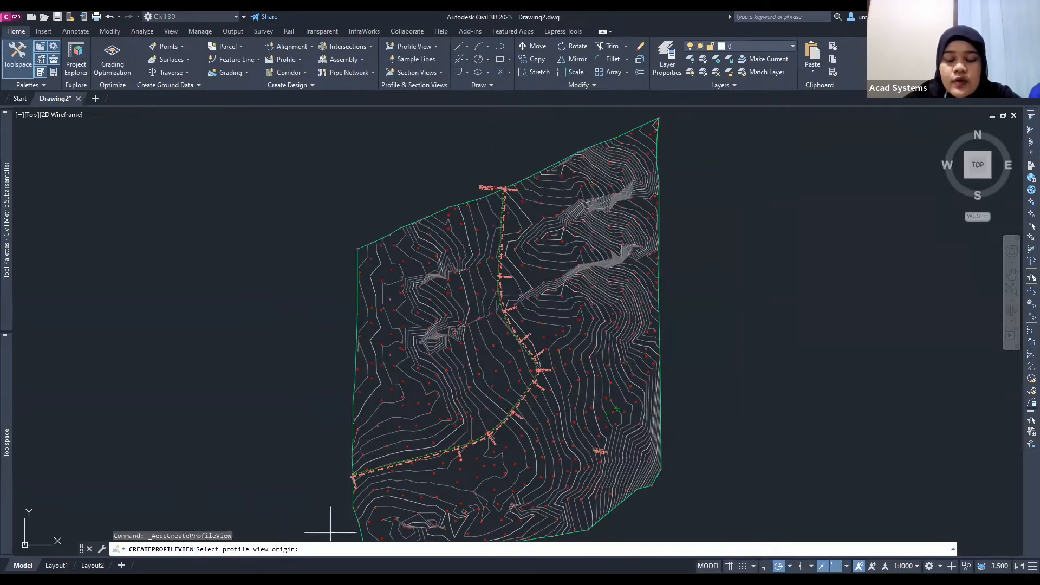
mouse_move(715, 267)
middle_down()
mouse_move(529, 360)
mouse_move(563, 302)
mouse_move(504, 312)
middle_up()
middle_drag(441, 243, 436, 252)
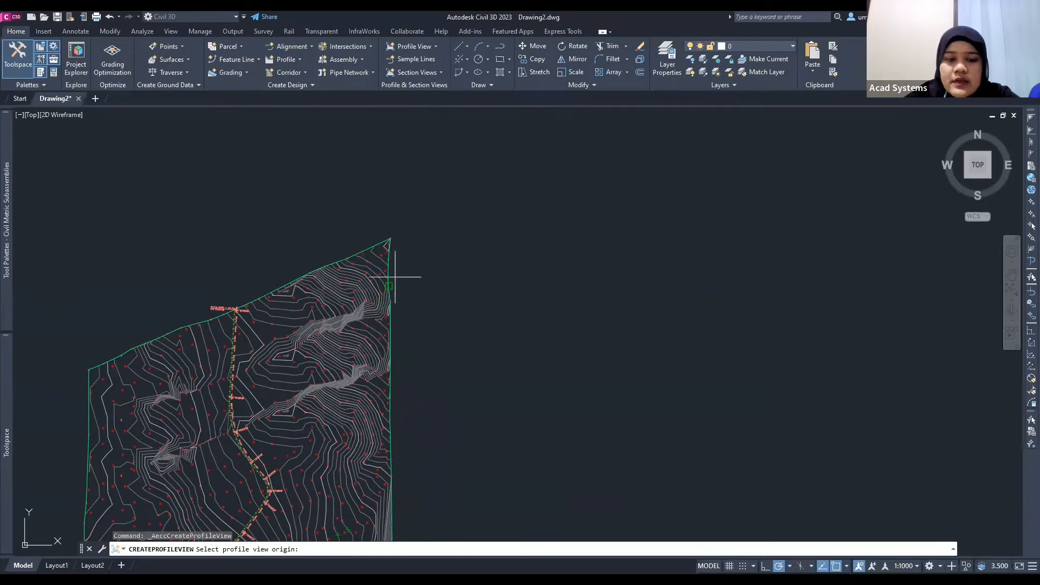
click(439, 248)
Examine the ground line, elevations and station bands in the Alignment - BR profile view and compare them with the alignment in plan
middle_drag(560, 250, 500, 294)
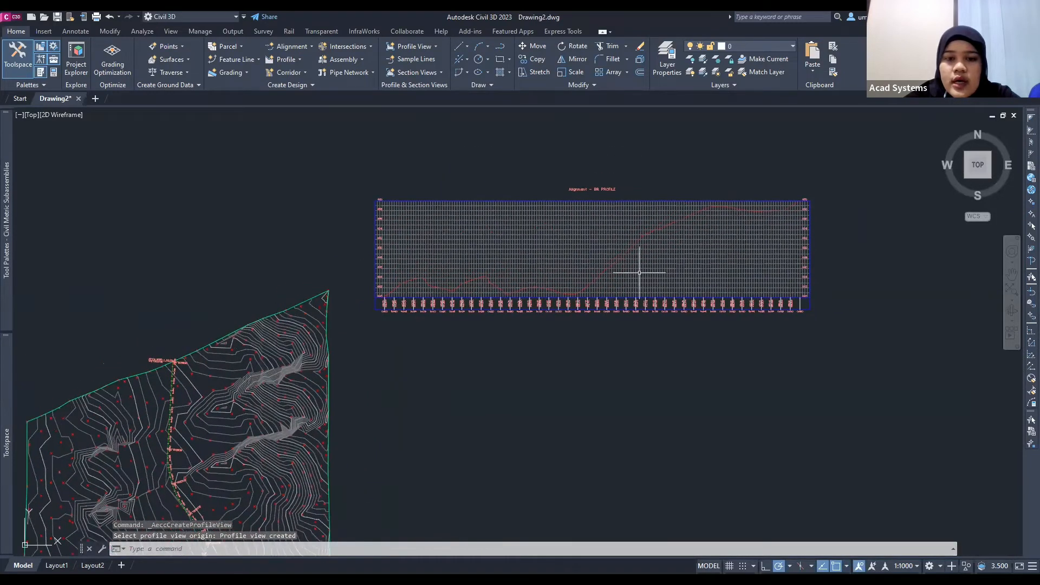
scroll(639, 272, up, 2)
middle_drag(639, 272, 559, 319)
scroll(336, 424, down, 2)
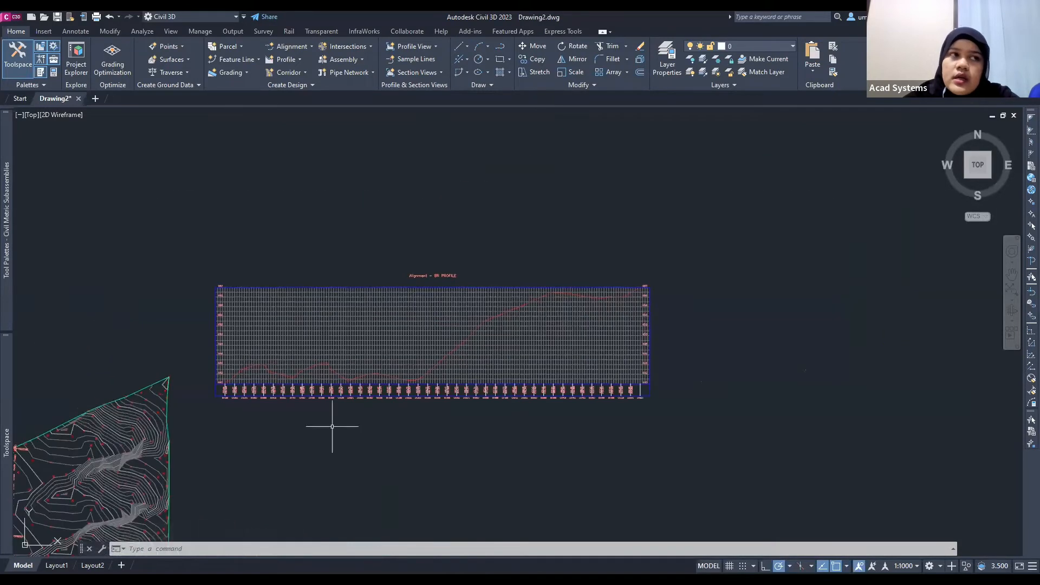
middle_drag(336, 424, 343, 387)
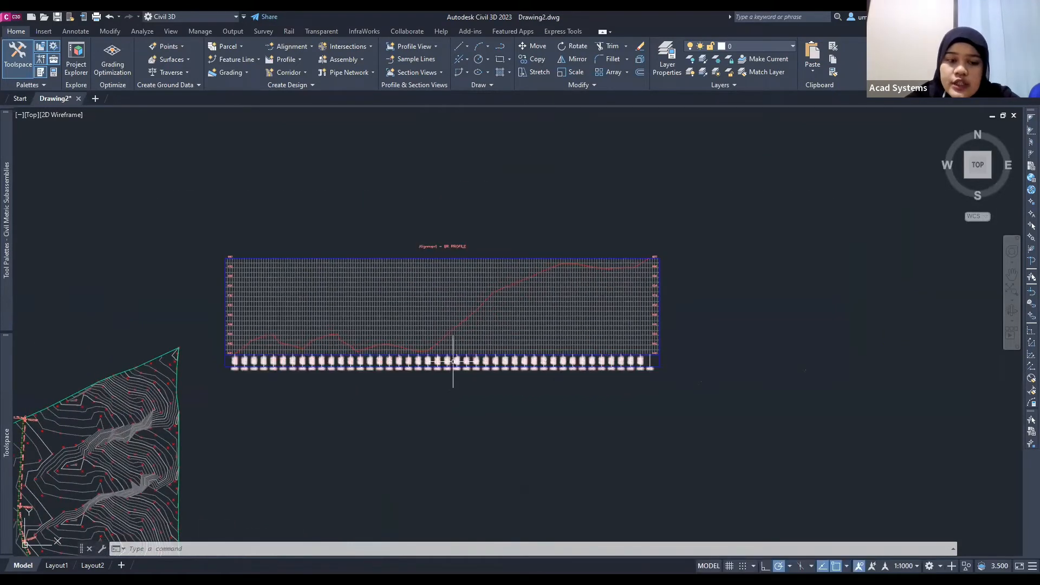
middle_drag(463, 353, 513, 305)
middle_drag(369, 440, 448, 351)
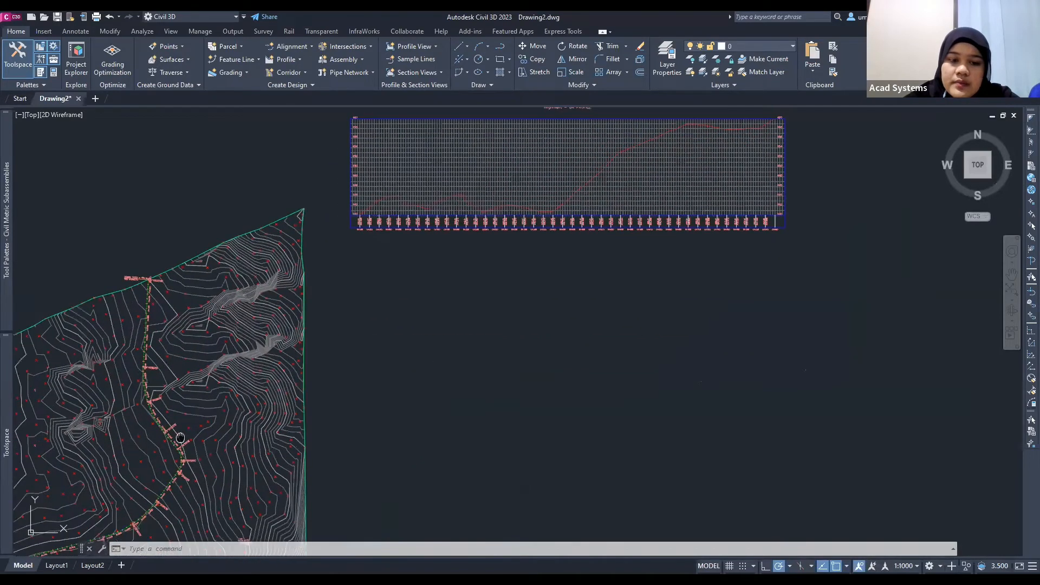
mouse_move(177, 431)
middle_down()
mouse_move(254, 306)
mouse_move(256, 277)
middle_up()
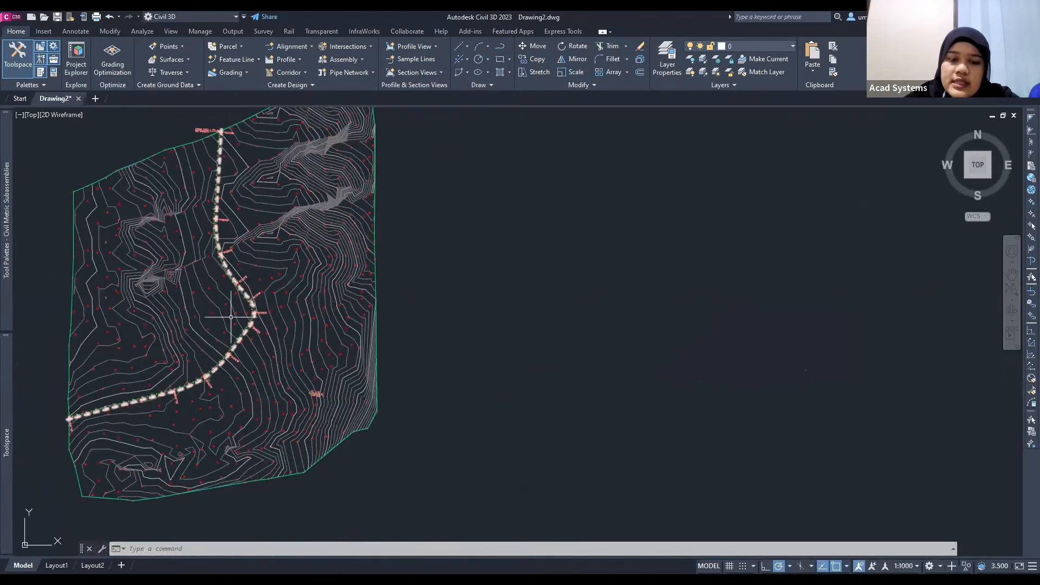
scroll(305, 238, down, 2)
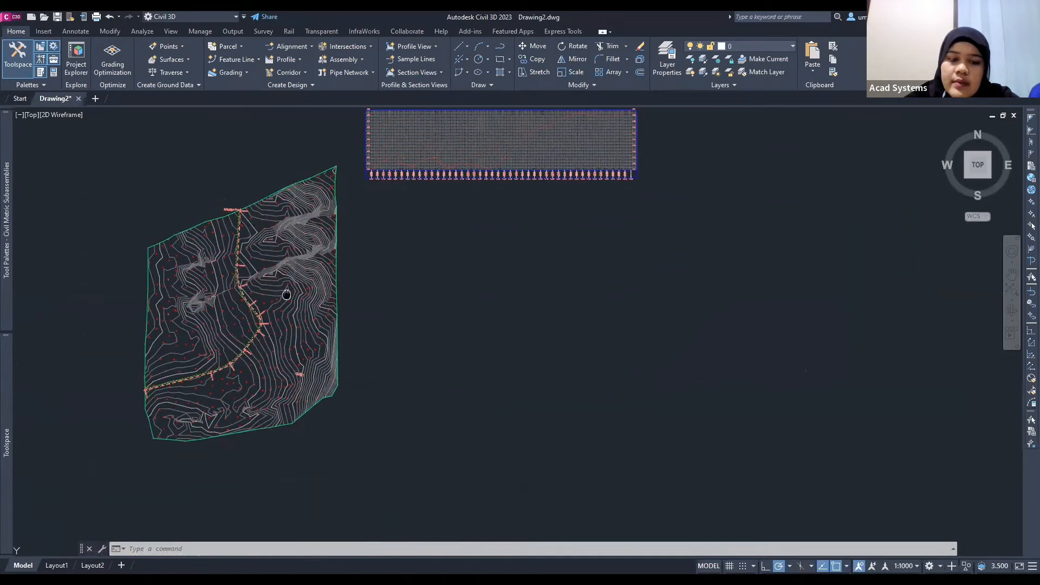
middle_drag(361, 228, 276, 403)
scroll(276, 403, up, 2)
middle_drag(474, 278, 452, 338)
scroll(453, 338, up, 2)
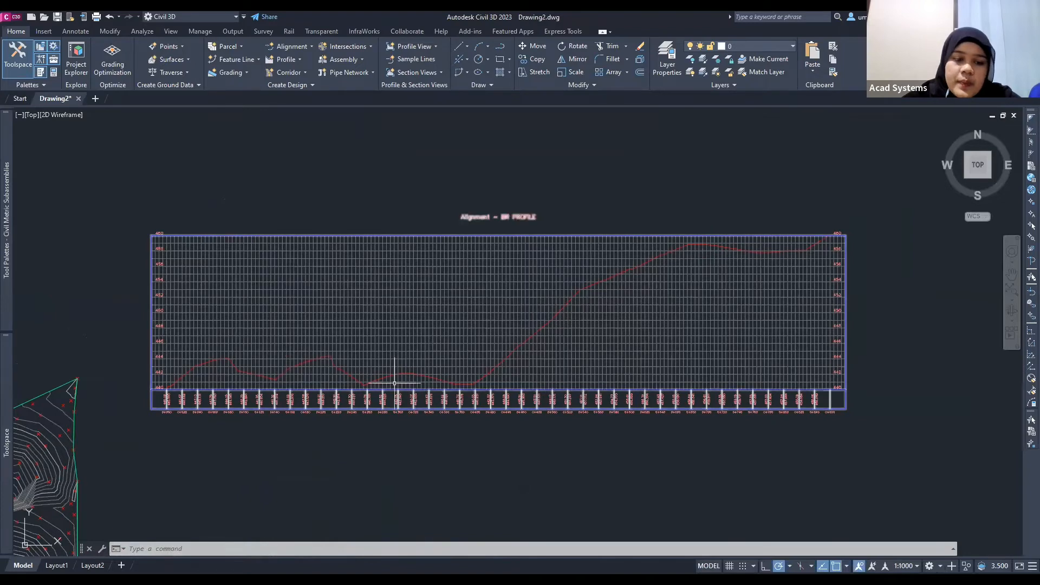
middle_drag(332, 379, 338, 357)
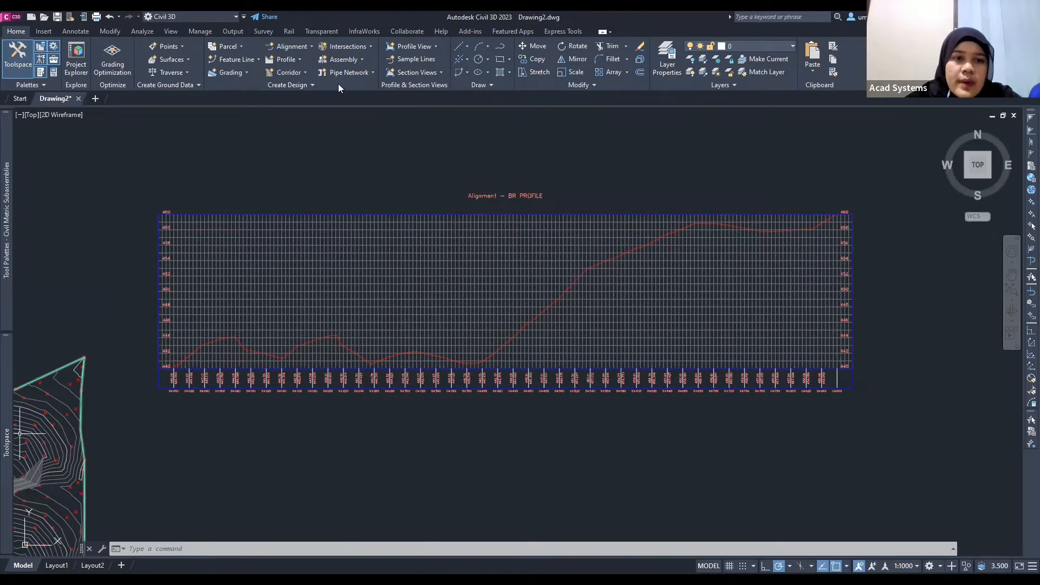
Create a layout profile named Propose Profile in the Alignment - BR profile view, with the Design Profile style and Complete Label Set, without criteria-based design
click(295, 59)
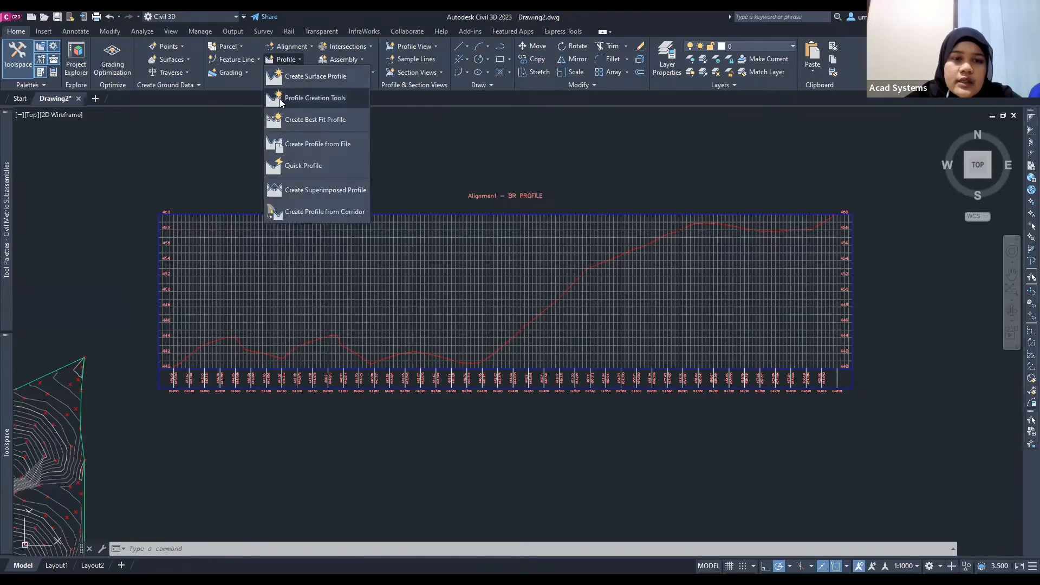
click(336, 100)
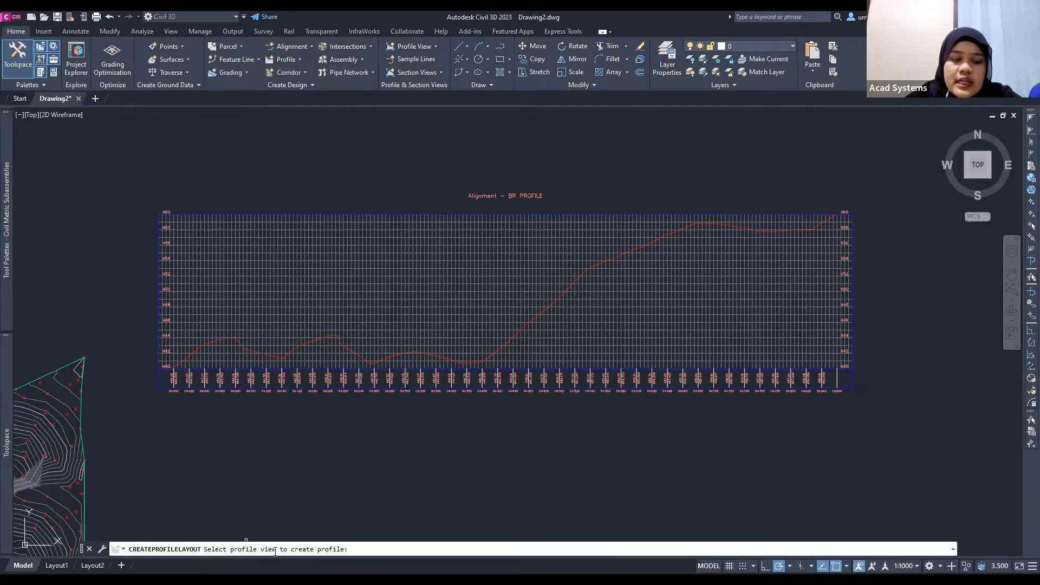
click(397, 215)
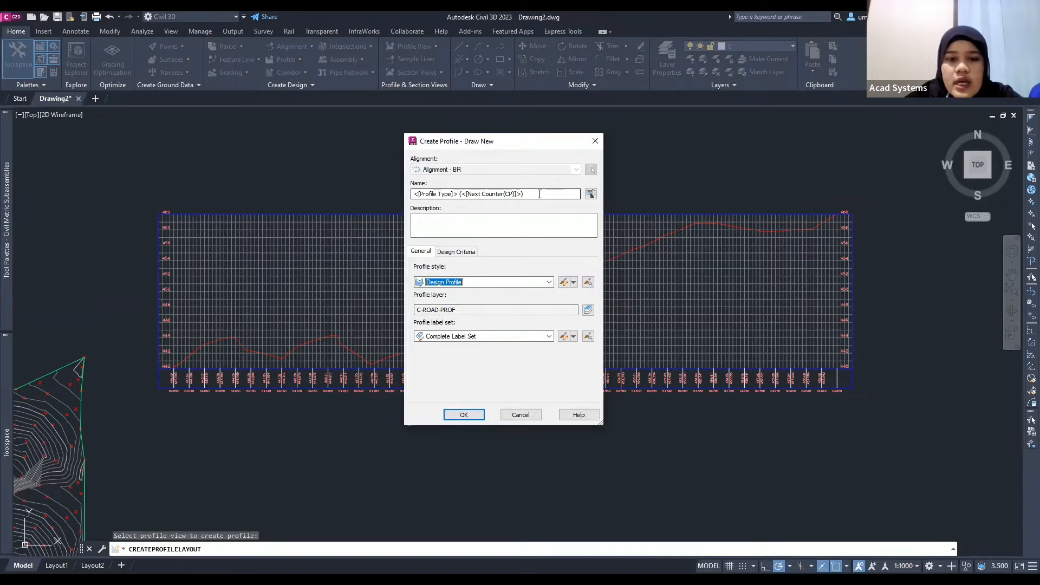
drag(539, 193, 415, 190)
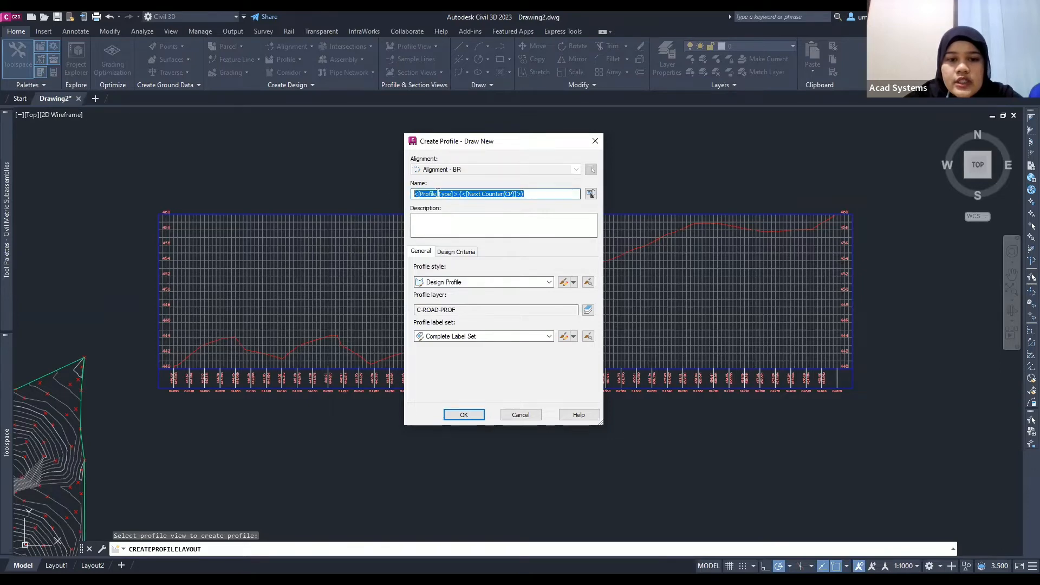
text(p)
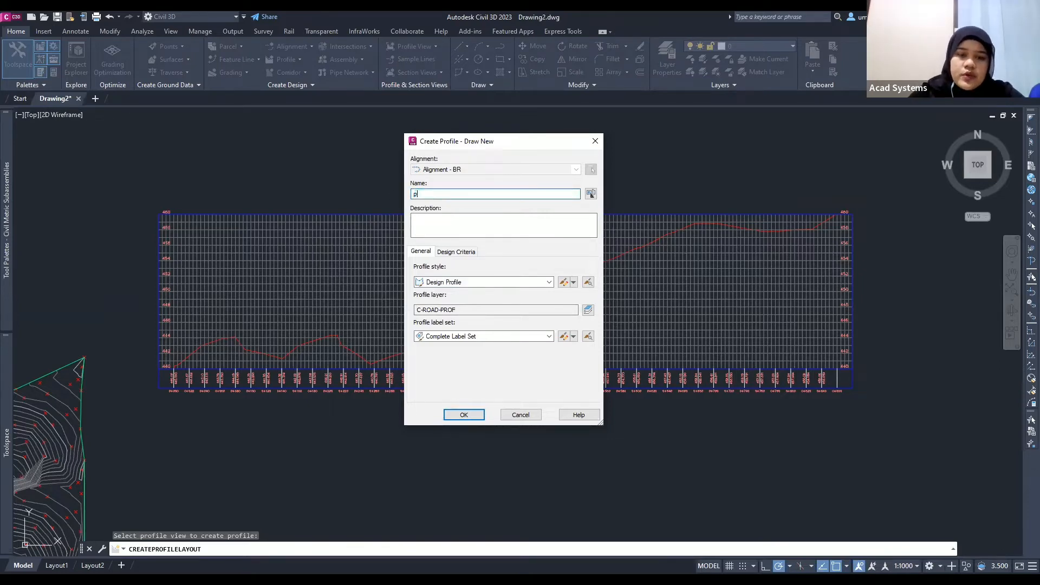
key(BackSpace)
text(Propose Profile)
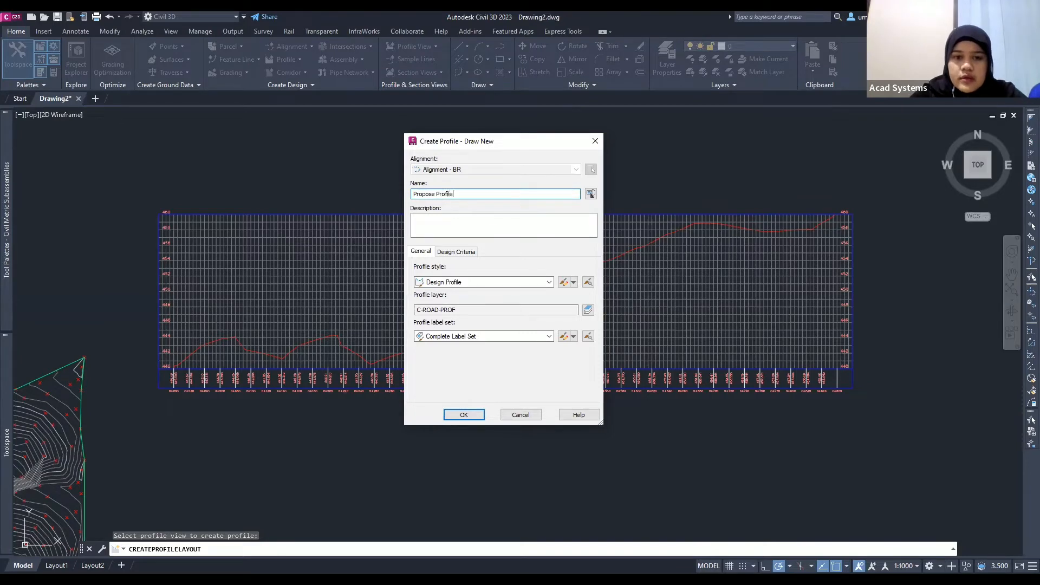
key(BackSpace)
text(e)
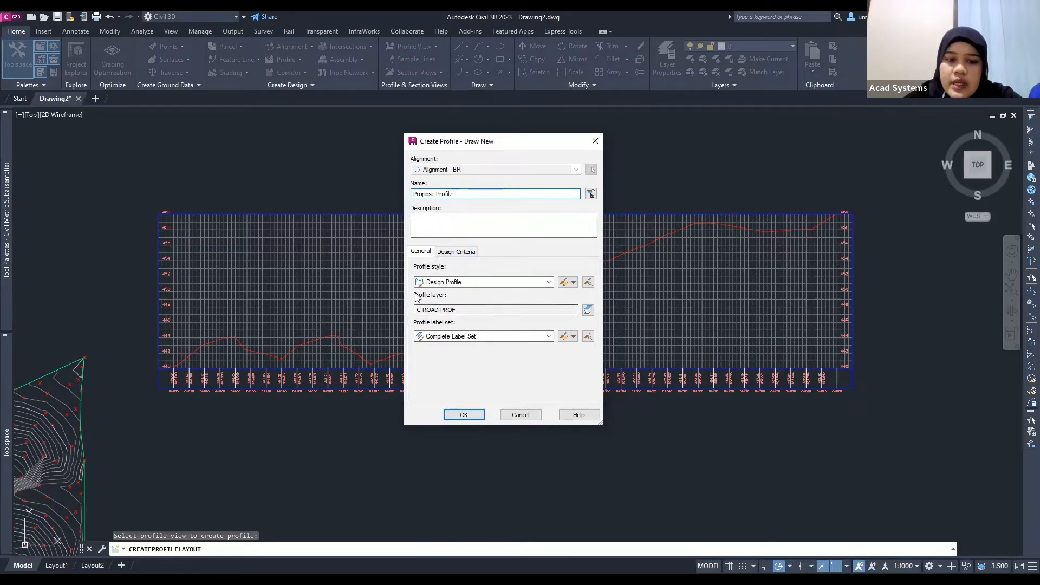
click(463, 256)
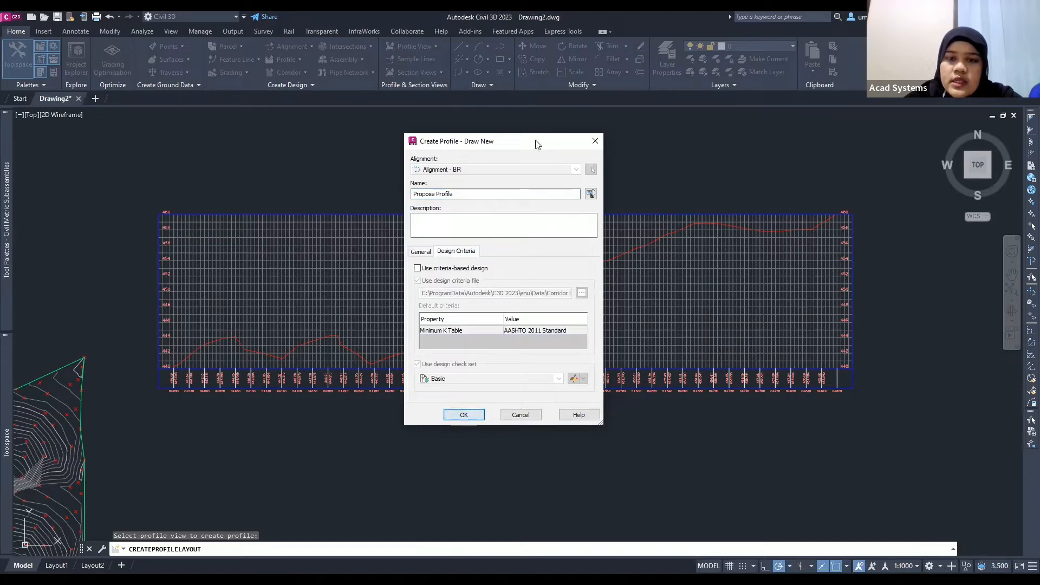
key(Return)
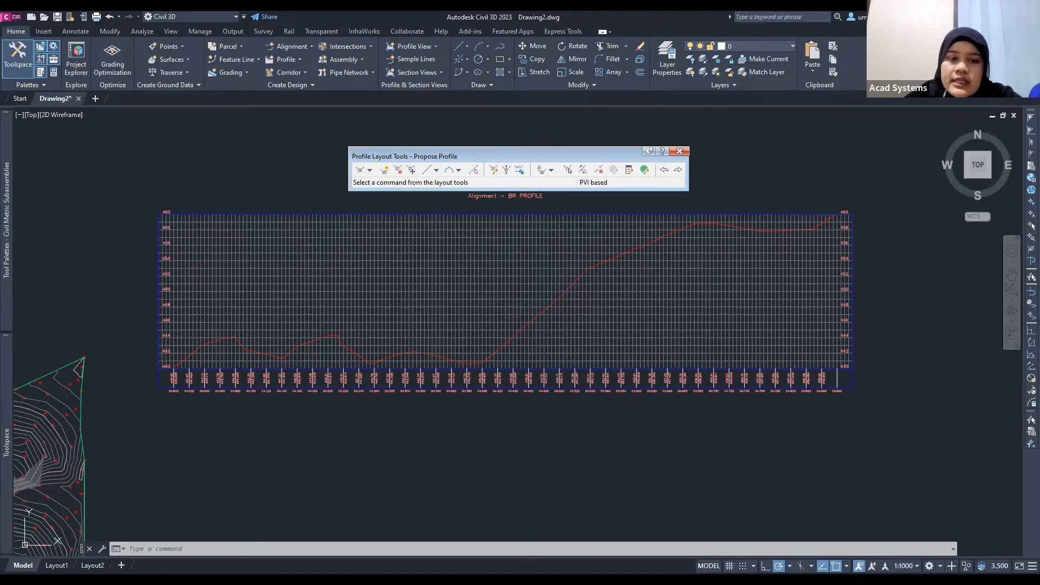
Draw Propose Profile as tangents with curves across the profile view, from elevation about 443 through 444, 444 and 451 to about 453
click(370, 170)
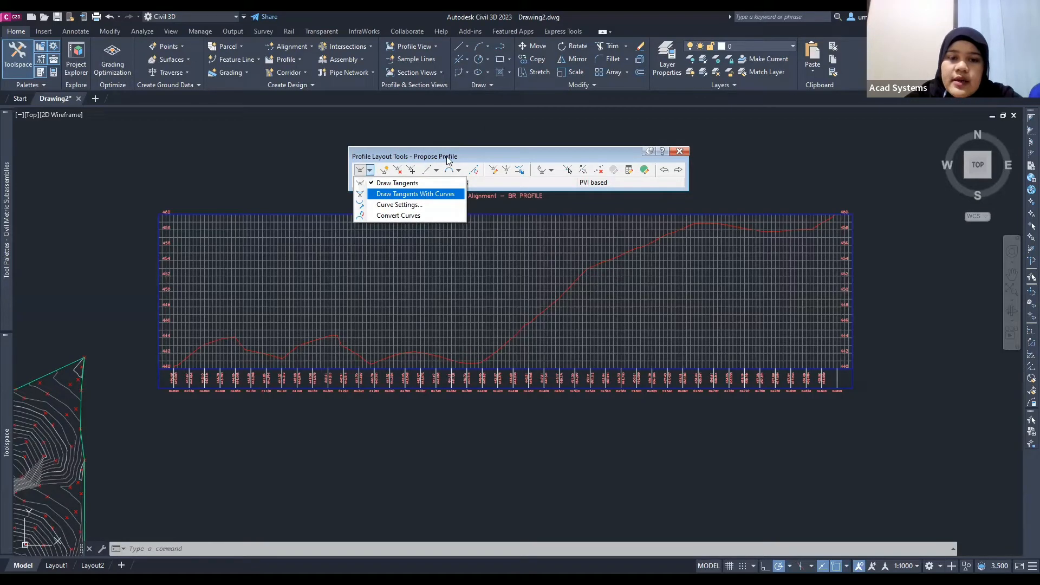
click(415, 194)
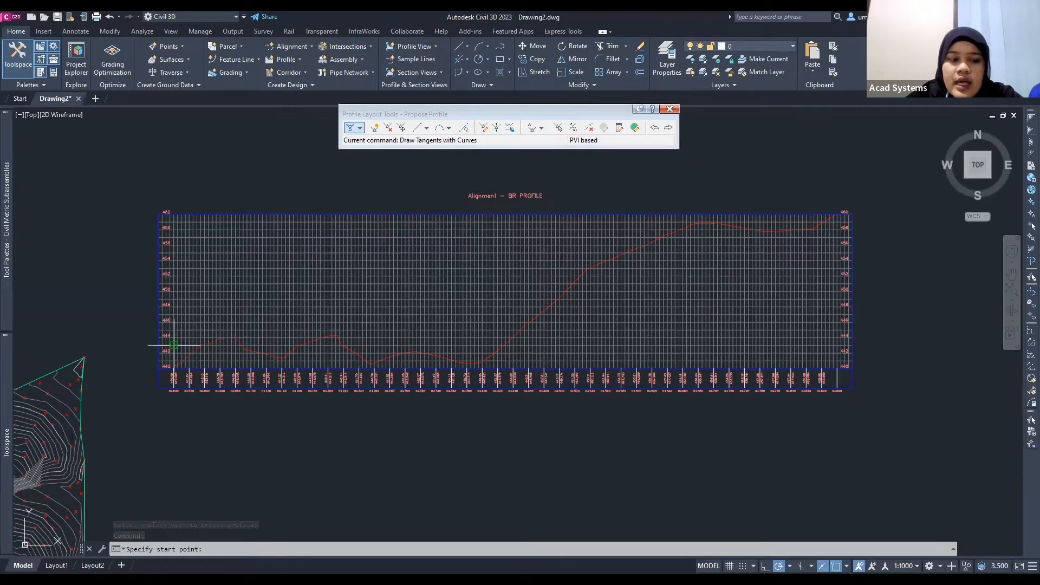
scroll(174, 349, up, 2)
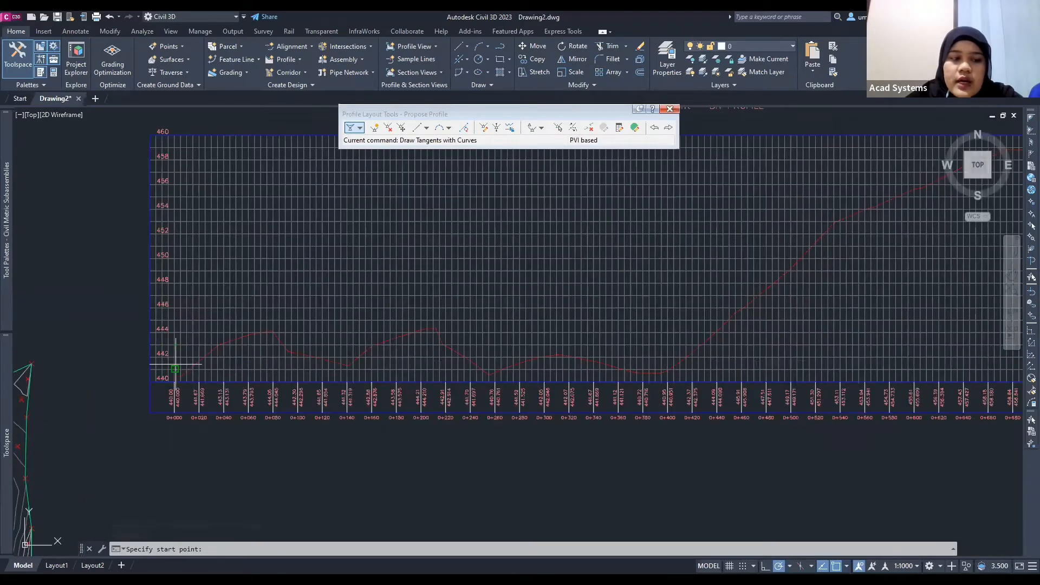
scroll(175, 364, up, 3)
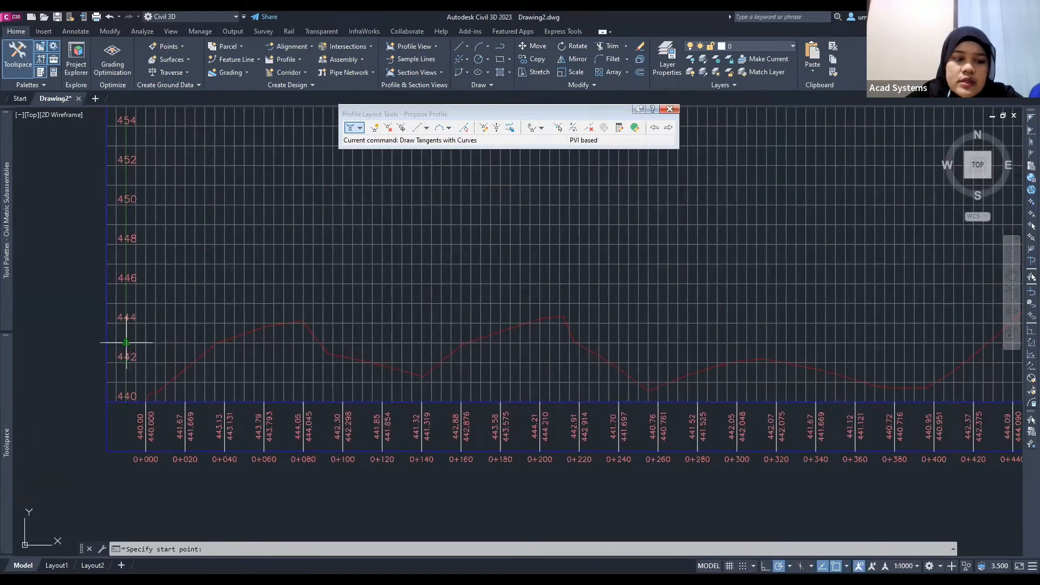
click(126, 345)
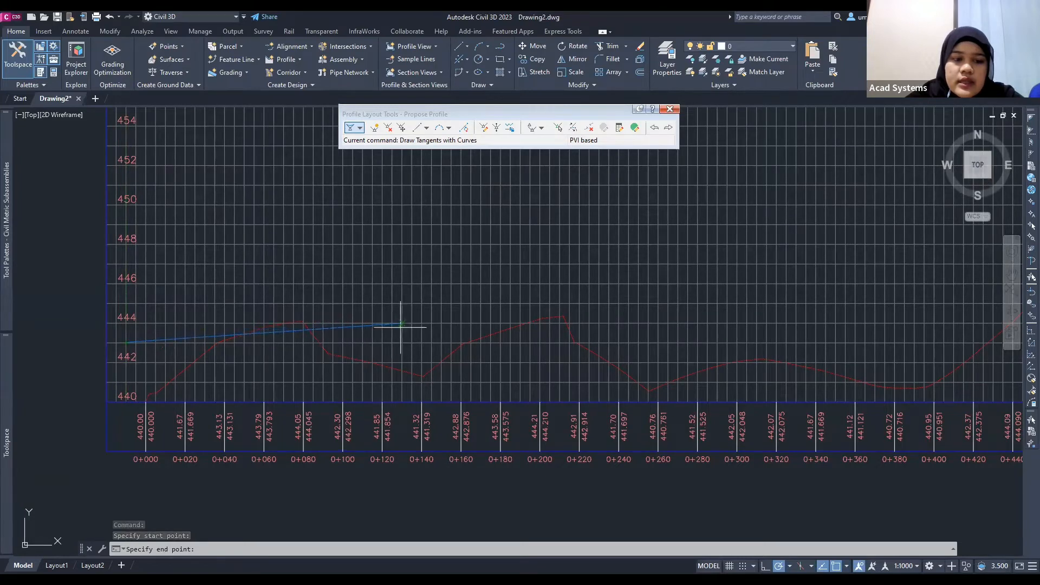
click(436, 323)
scroll(436, 324, down, 4)
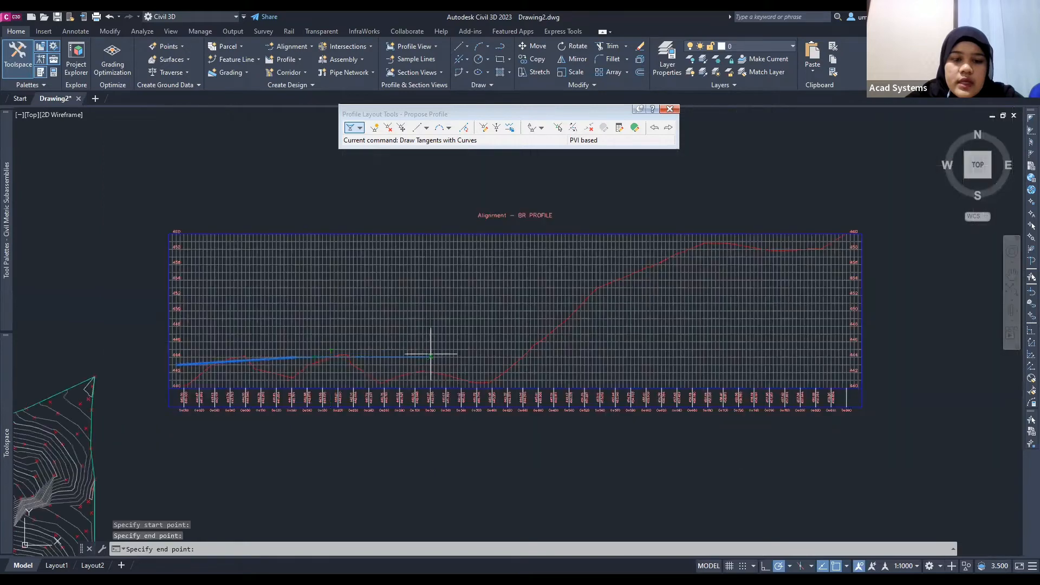
click(481, 356)
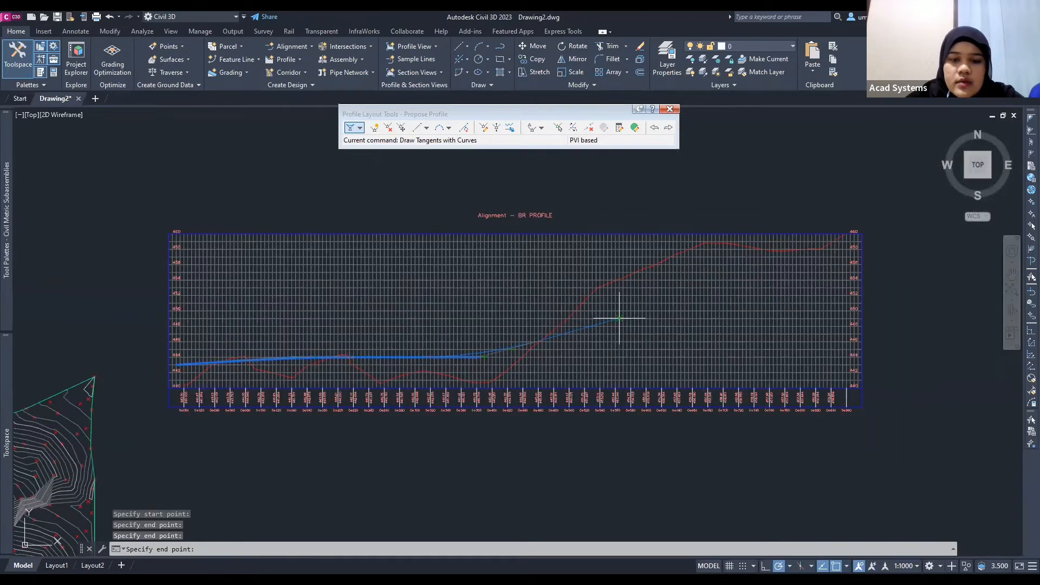
click(653, 303)
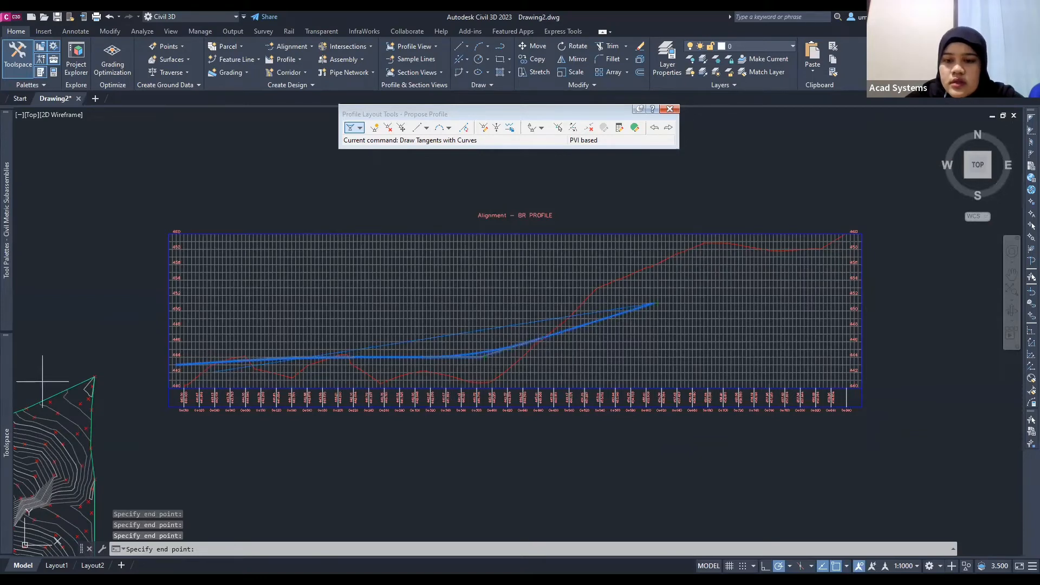
click(855, 287)
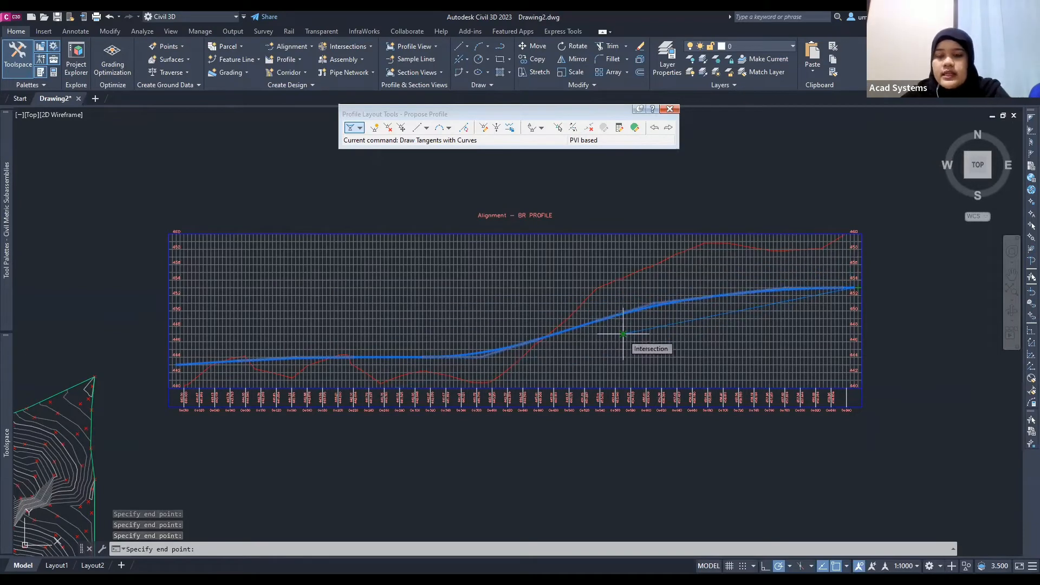
Finish drawing Propose Profile's tangents and examine the grade labels along the profile against the existing ground line
key(Return)
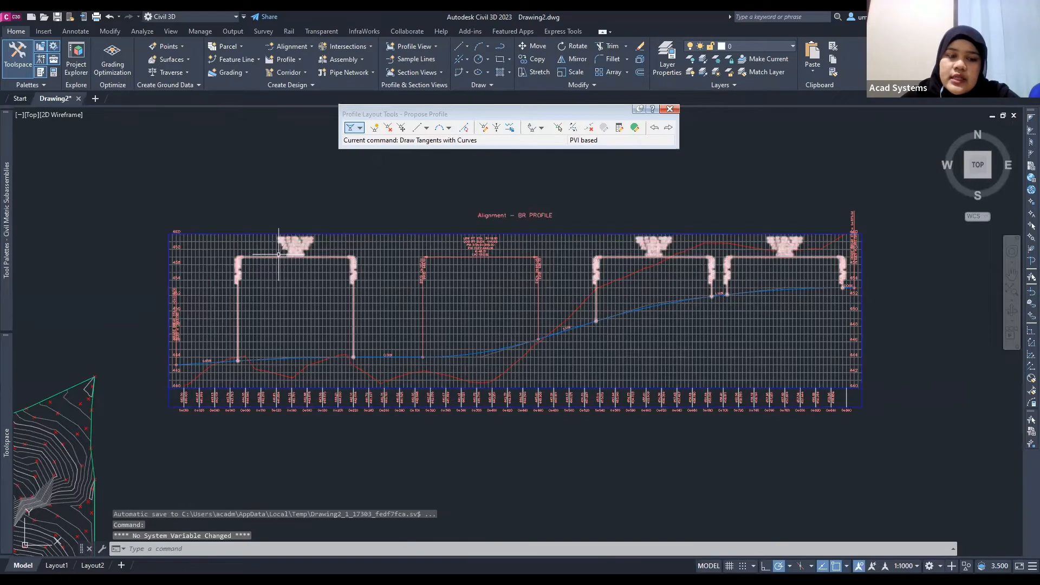
scroll(278, 253, up, 2)
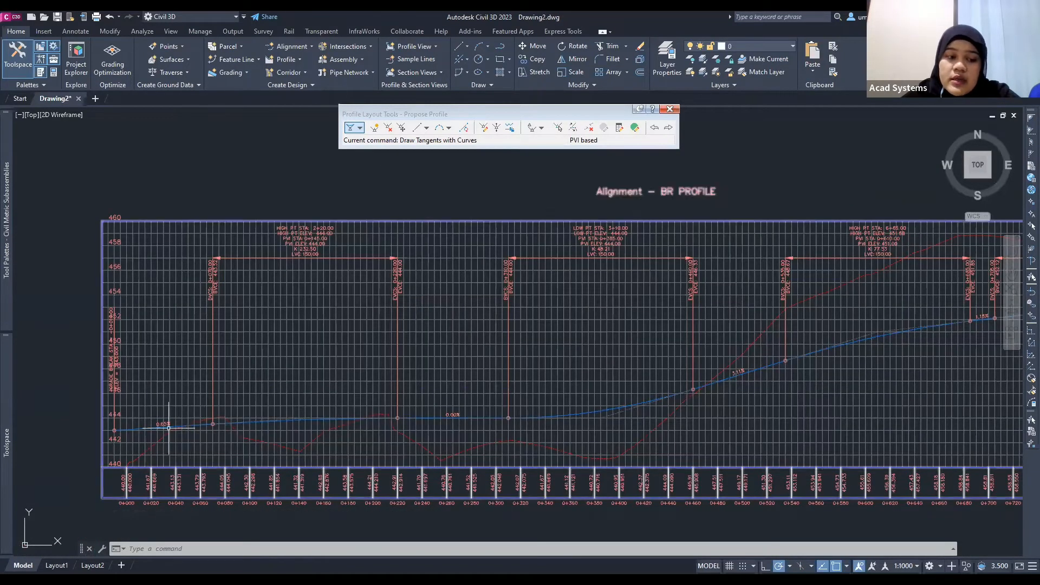
scroll(449, 420, up, 3)
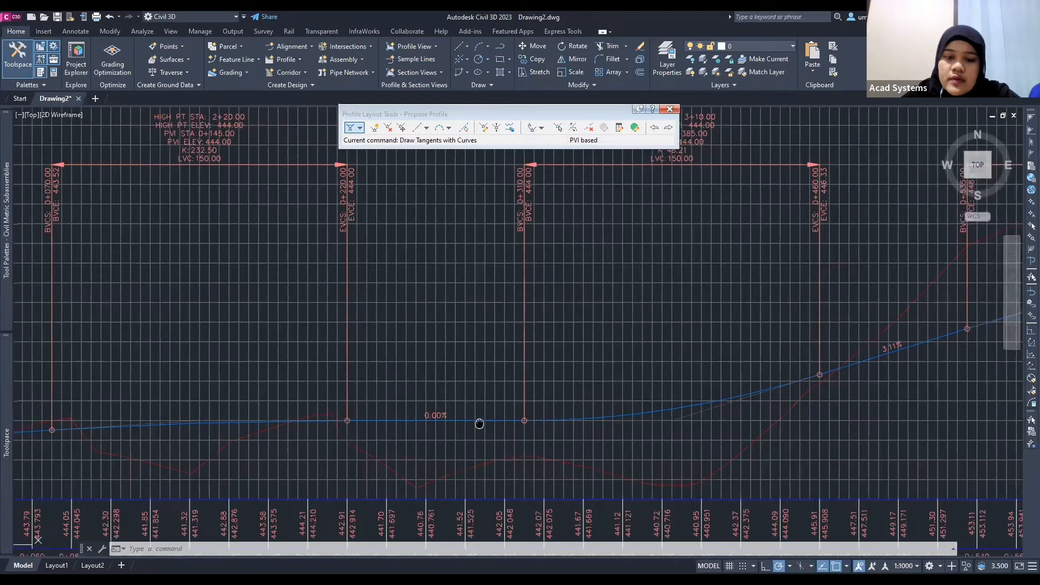
middle_drag(604, 390, 483, 415)
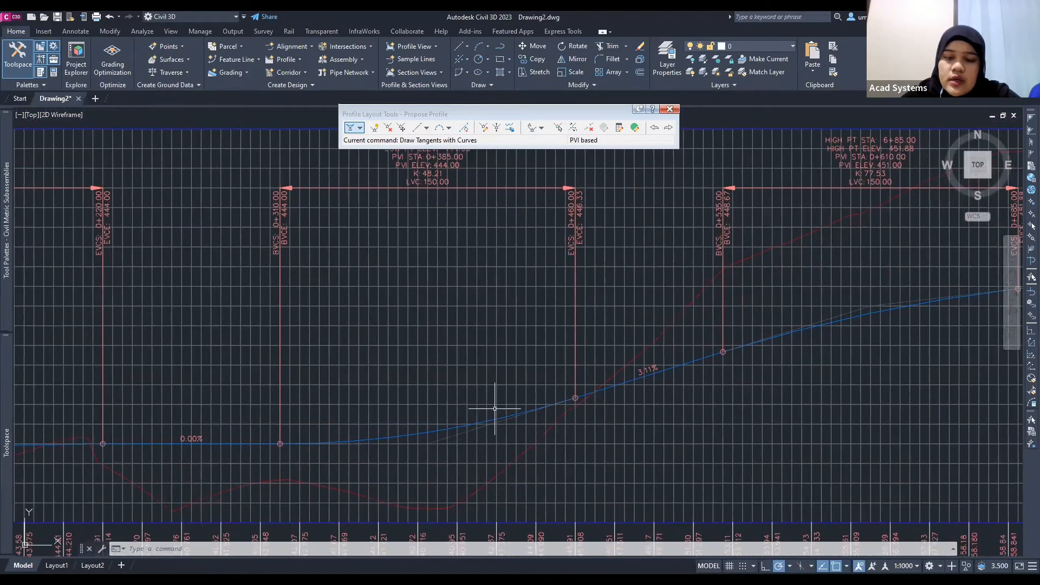
middle_drag(666, 379, 634, 378)
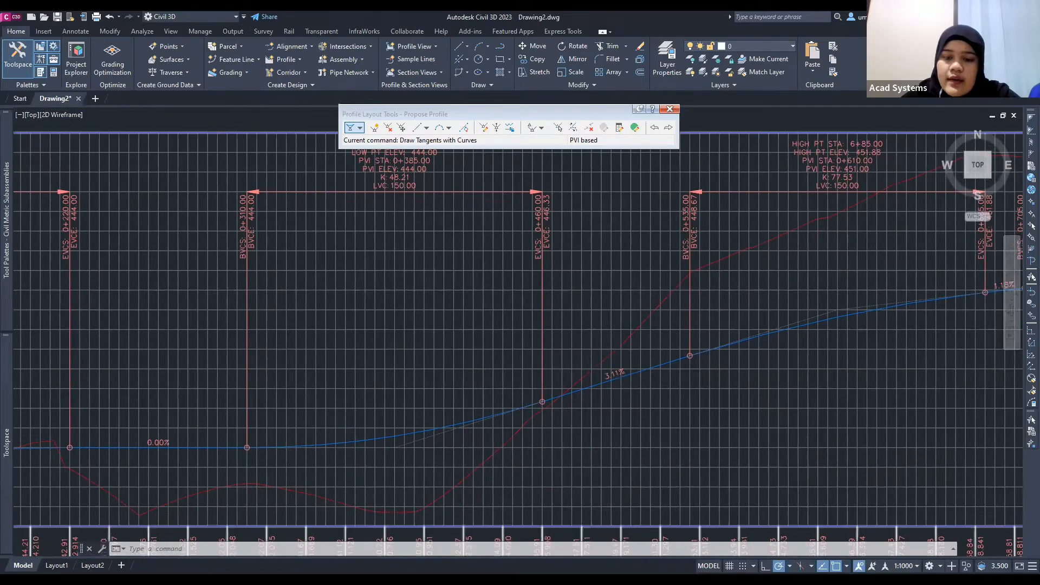
scroll(611, 374, up, 2)
scroll(621, 375, up, 2)
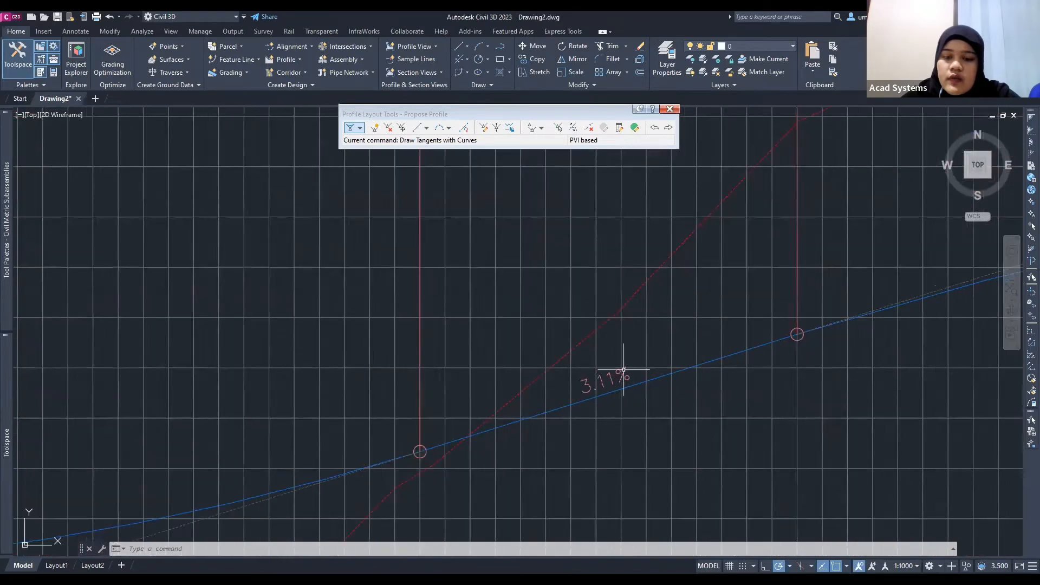
scroll(623, 376, down, 2)
middle_drag(568, 394, 527, 395)
middle_drag(675, 390, 622, 407)
scroll(697, 343, down, 4)
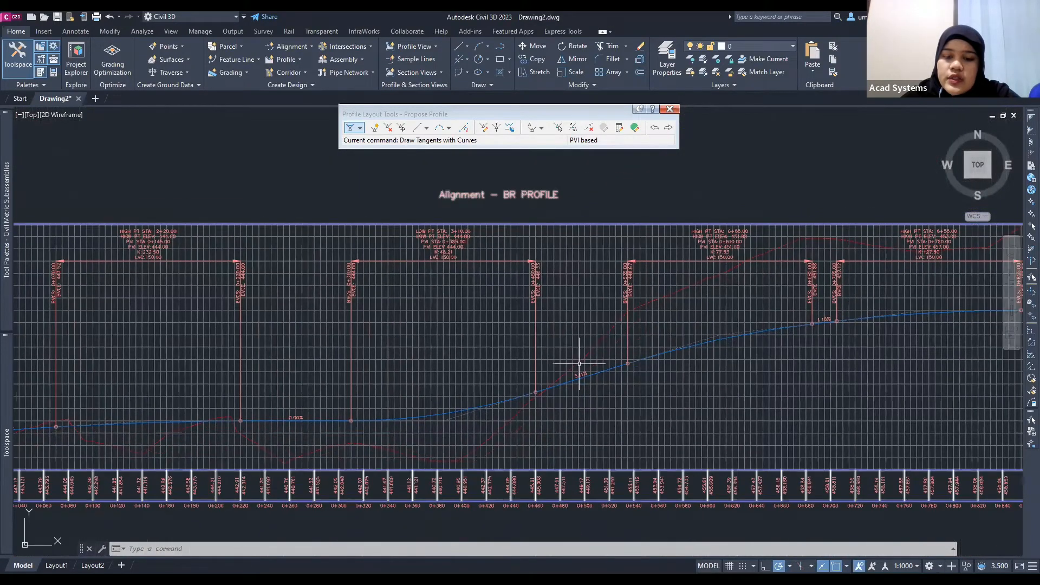
scroll(580, 362, up, 2)
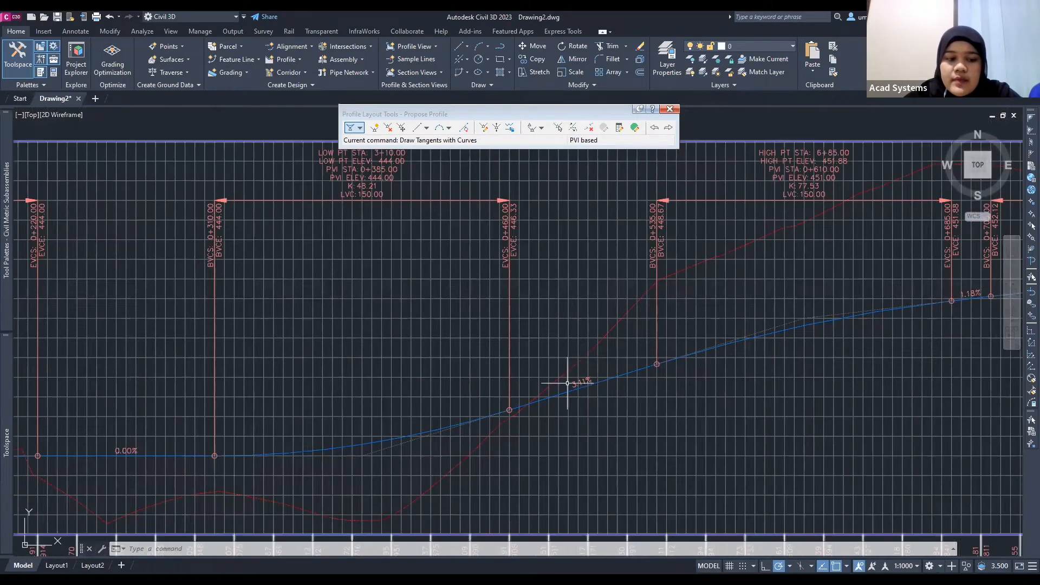
middle_drag(353, 397, 492, 368)
scroll(493, 367, down, 2)
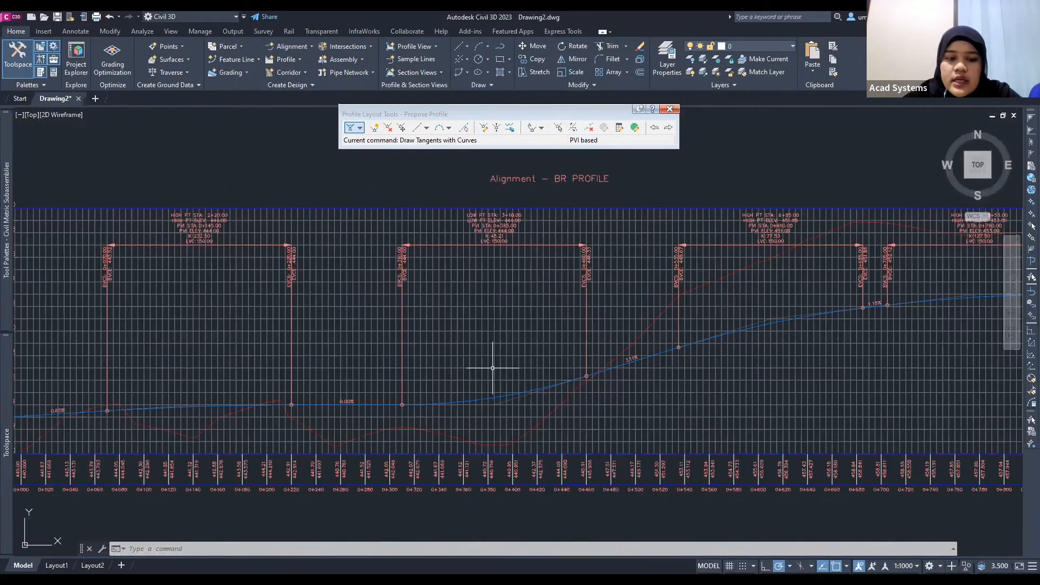
scroll(341, 404, up, 4)
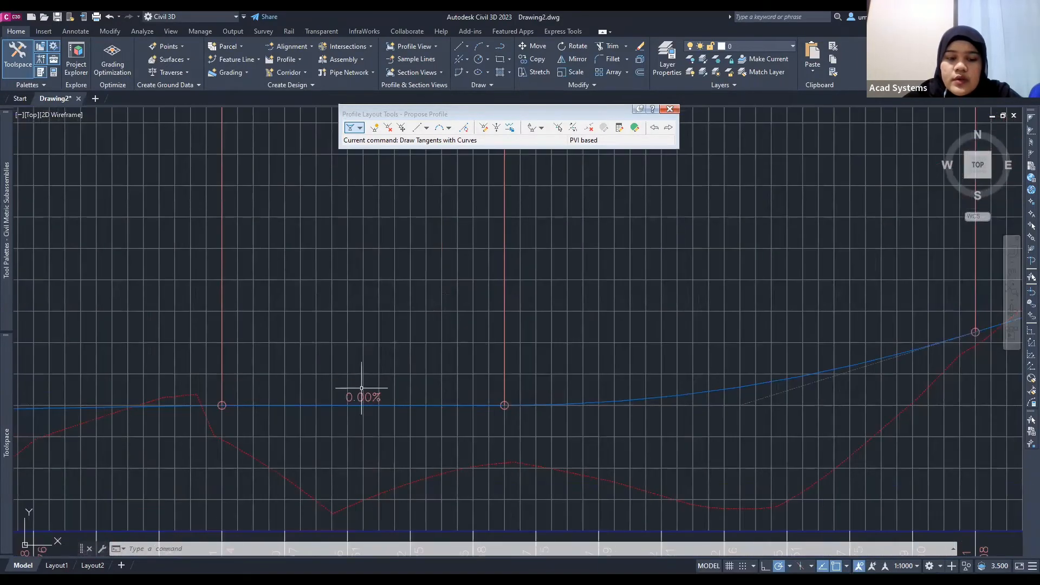
scroll(367, 388, down, 4)
middle_drag(433, 369, 409, 415)
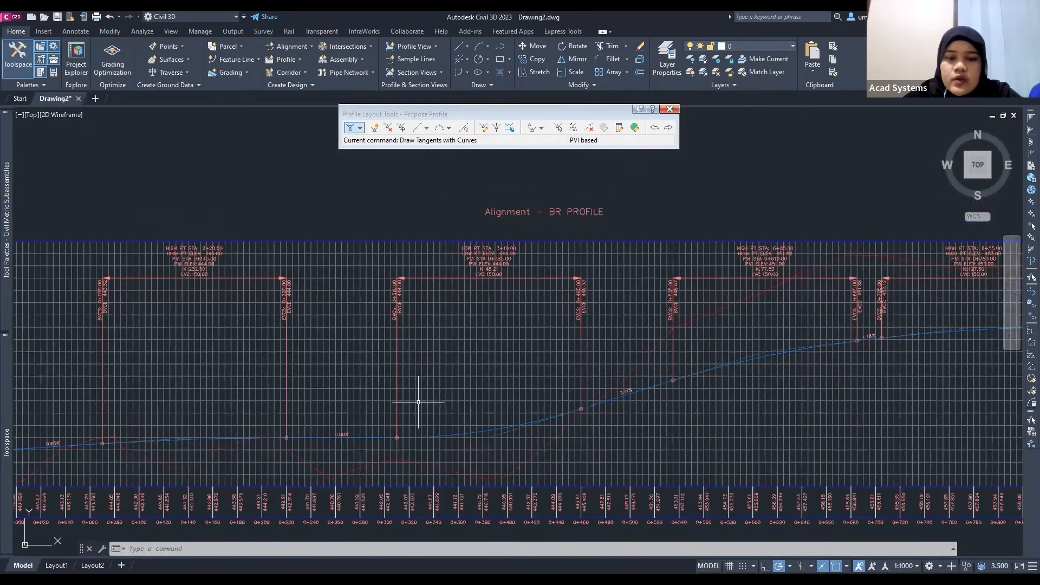
Examine the PVI, K and curve length labels of Propose Profile's first two vertical curves, and close the profile layout tools
scroll(465, 260, up, 2)
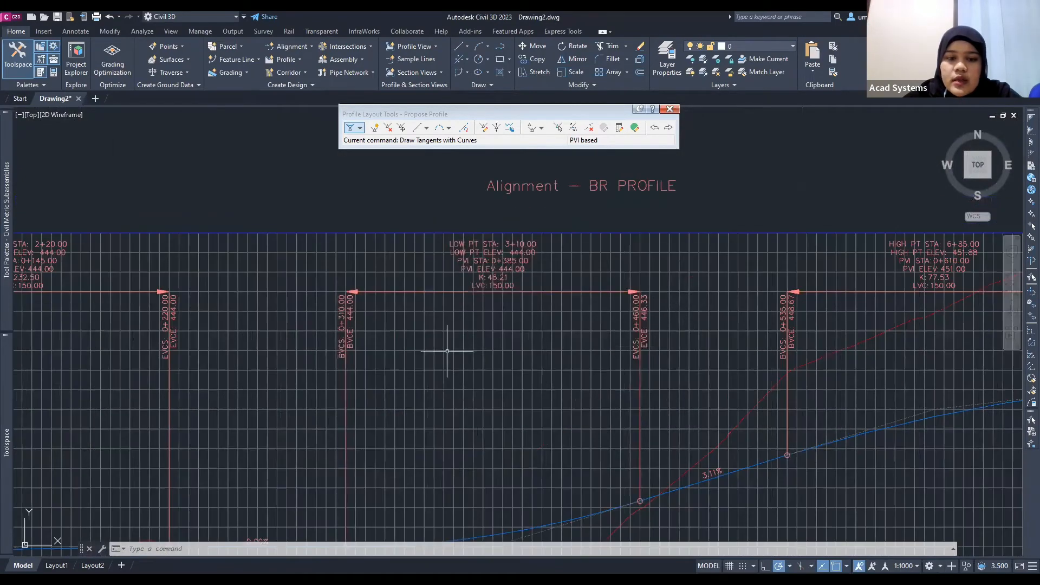
scroll(496, 269, up, 2)
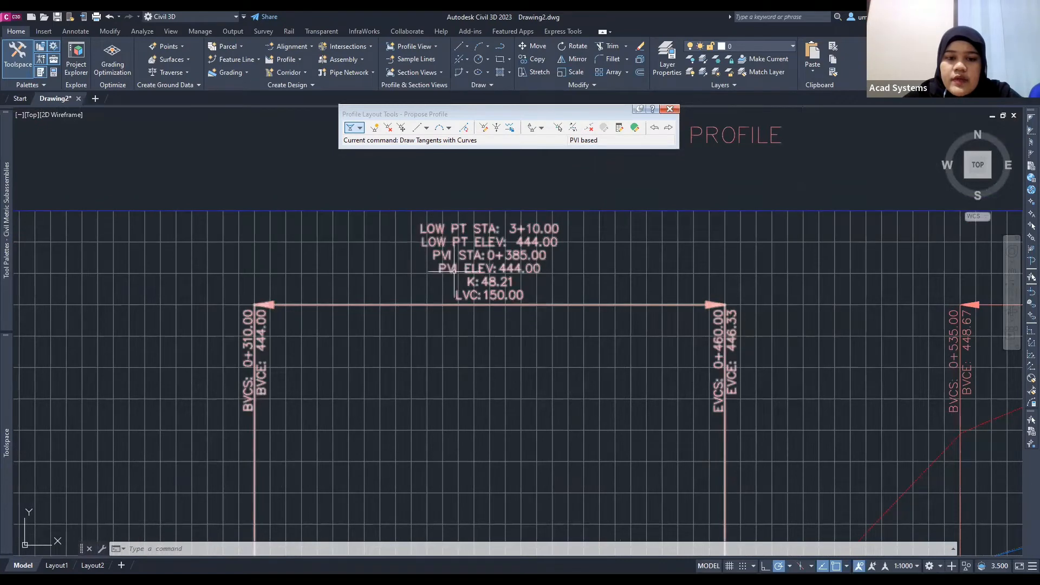
scroll(529, 325, down, 2)
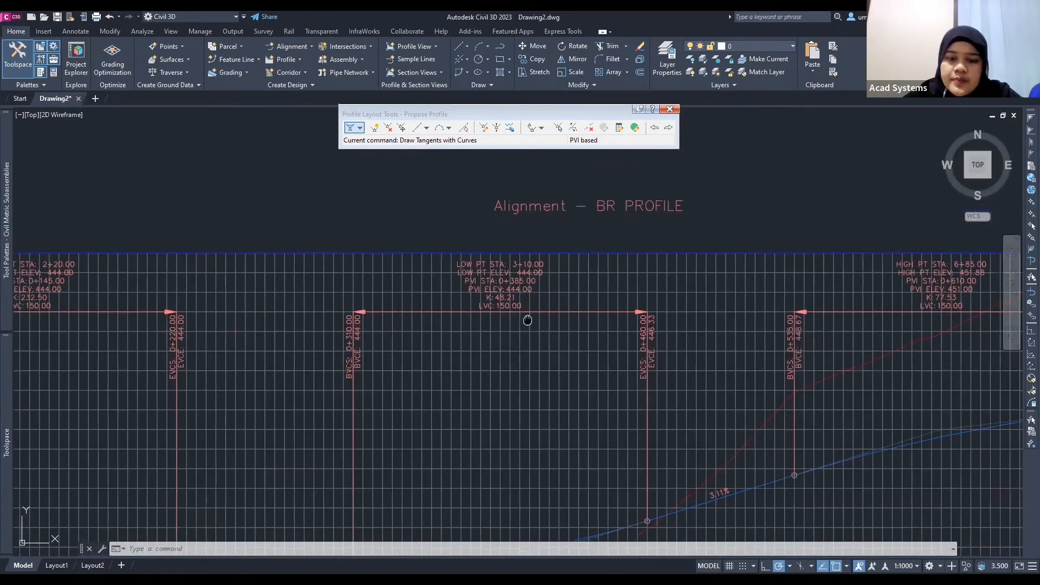
middle_drag(529, 317, 493, 294)
scroll(493, 294, down, 4)
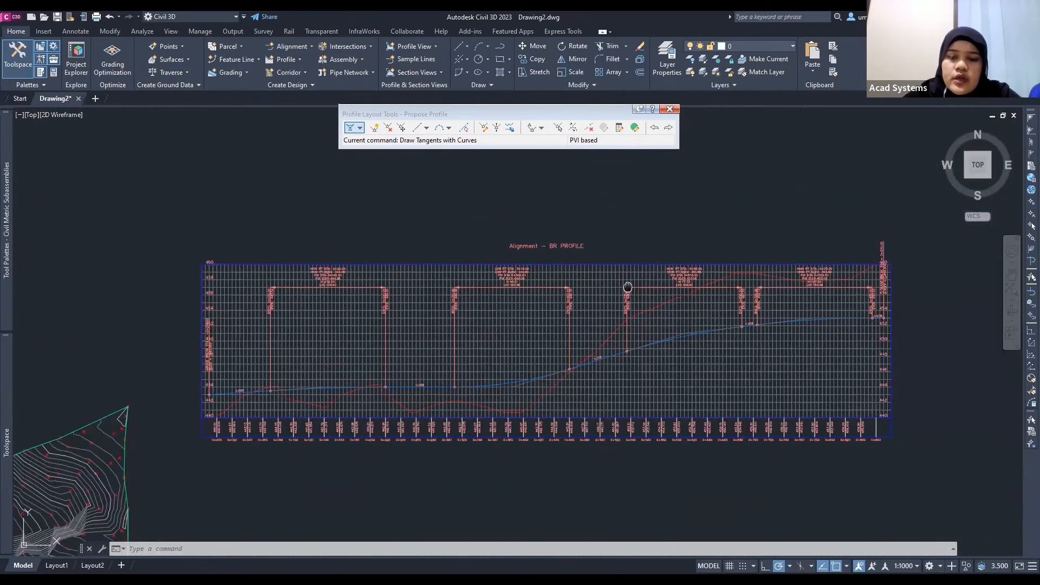
middle_drag(626, 288, 543, 302)
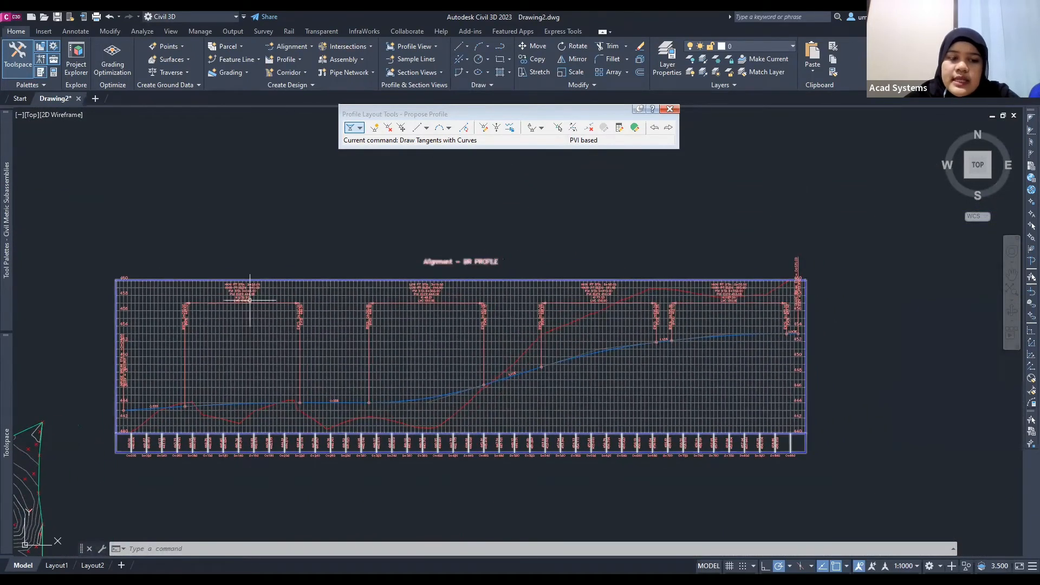
scroll(262, 302, up, 4)
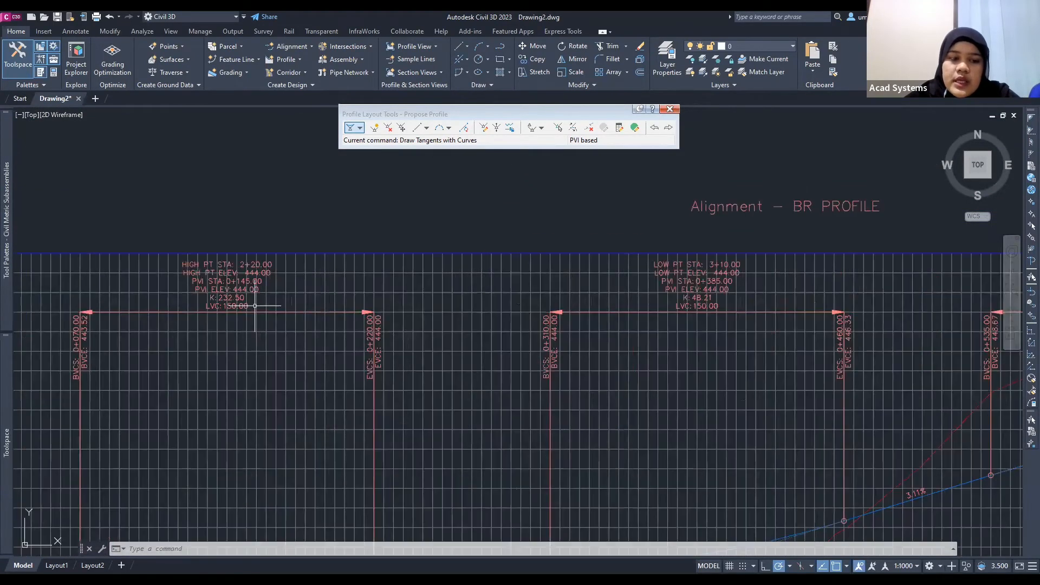
scroll(301, 272, down, 3)
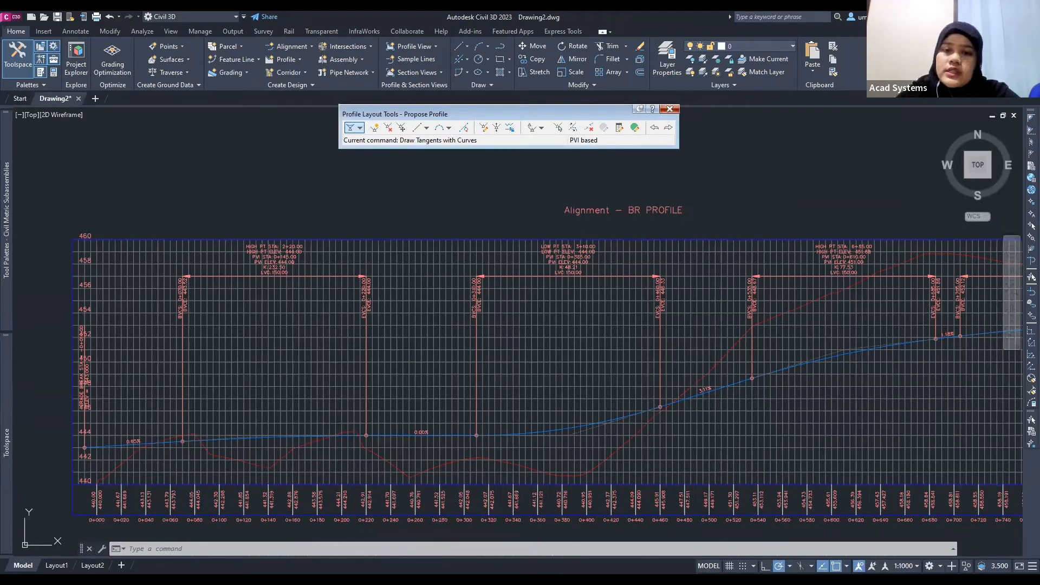
click(669, 108)
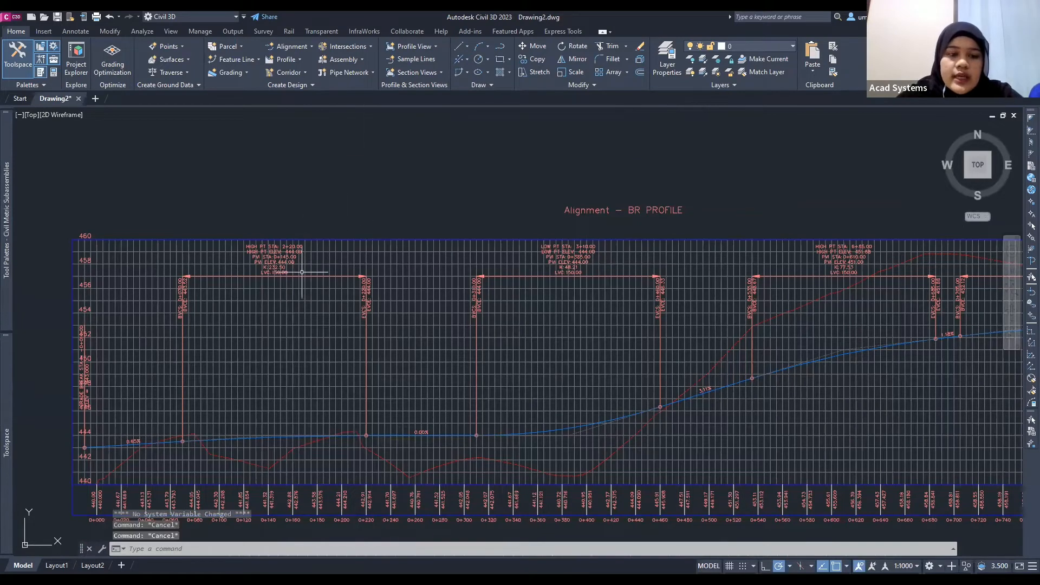
Set the dimension anchor option of Propose Profile's crest curve and sag curve labels to Distance above
click(268, 436)
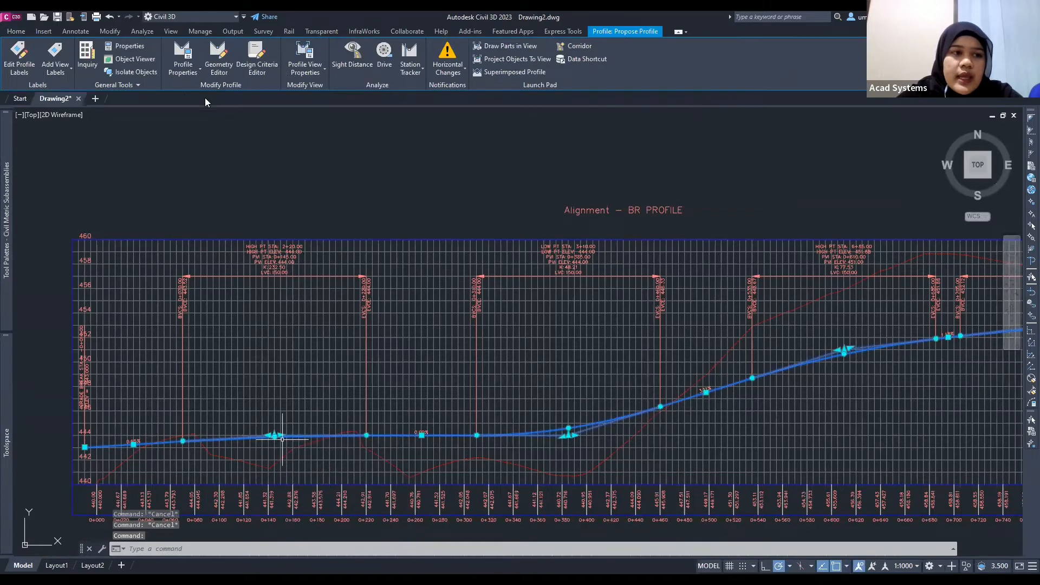
click(15, 65)
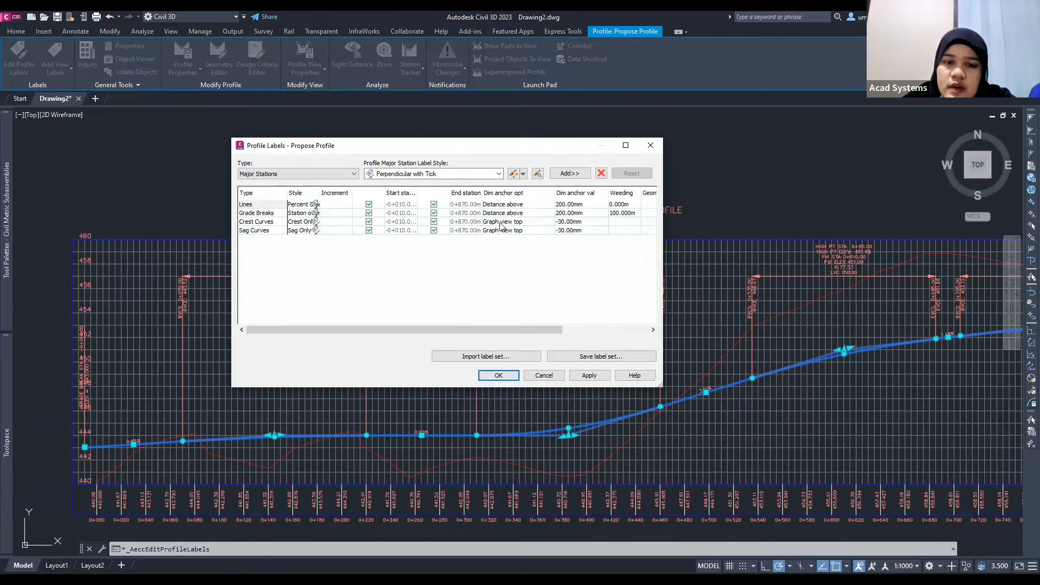
click(534, 223)
click(535, 223)
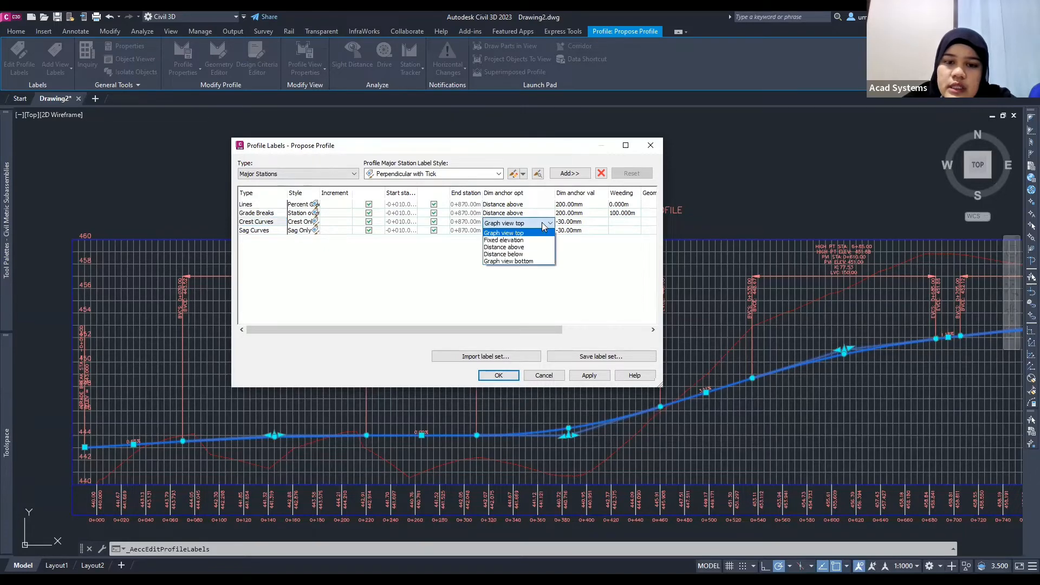
click(518, 248)
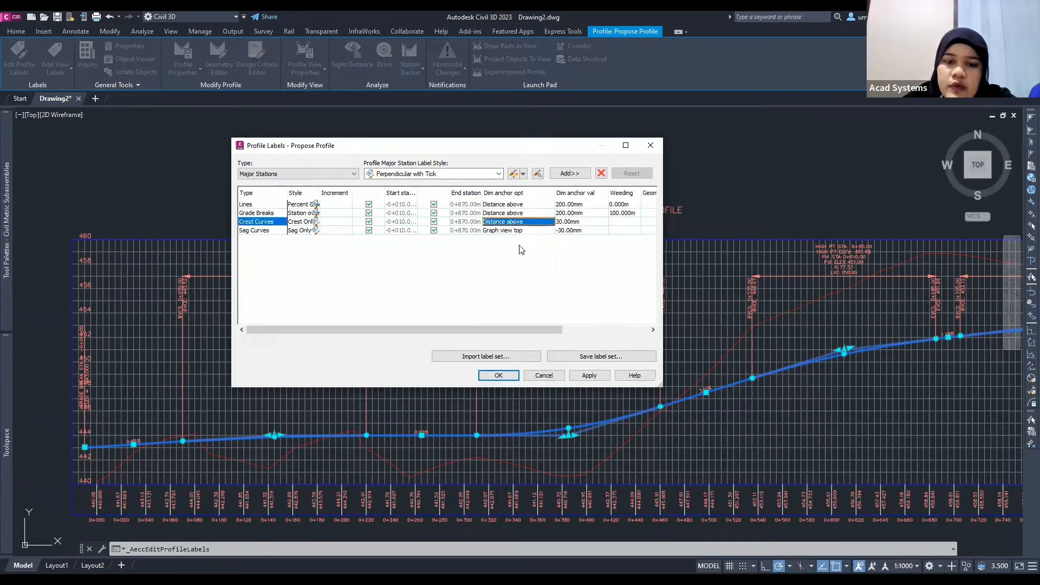
click(548, 232)
click(549, 232)
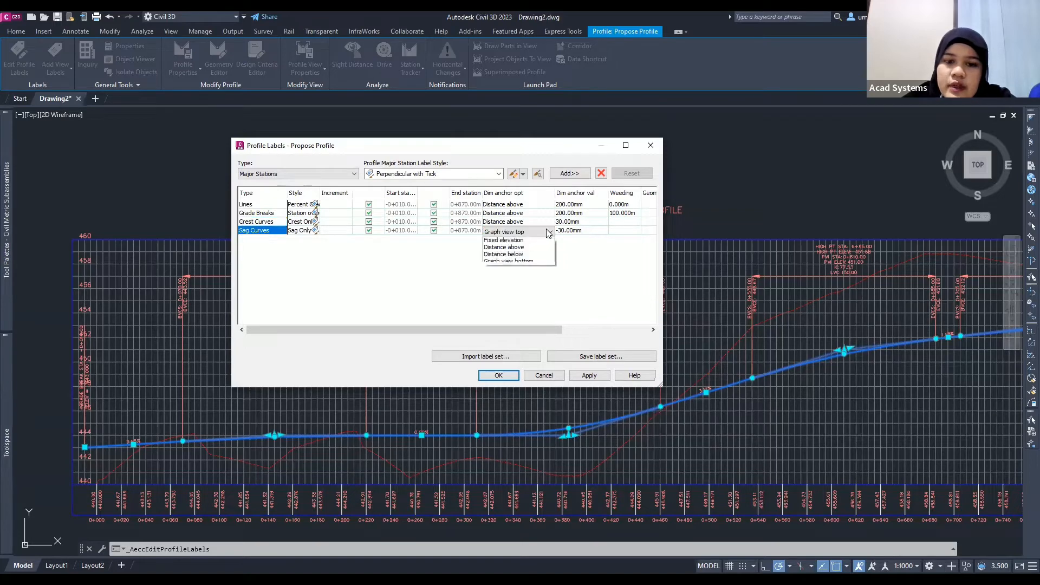
click(514, 257)
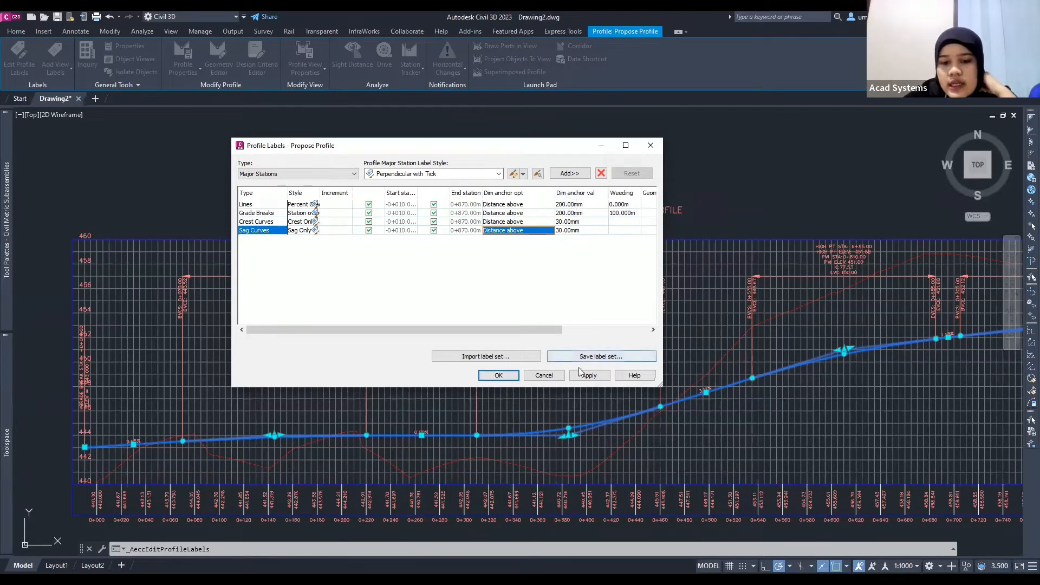
click(493, 375)
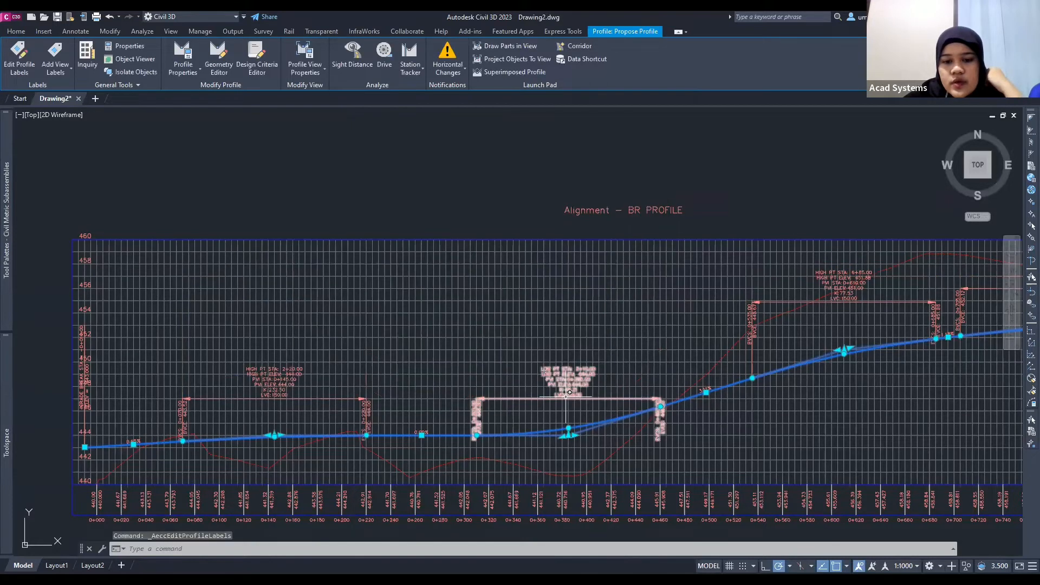
Examine the crest and sag curve label placement along the whole of Propose Profile, and clear the profile selection
scroll(564, 397, up, 2)
middle_drag(544, 386, 468, 357)
scroll(468, 357, down, 5)
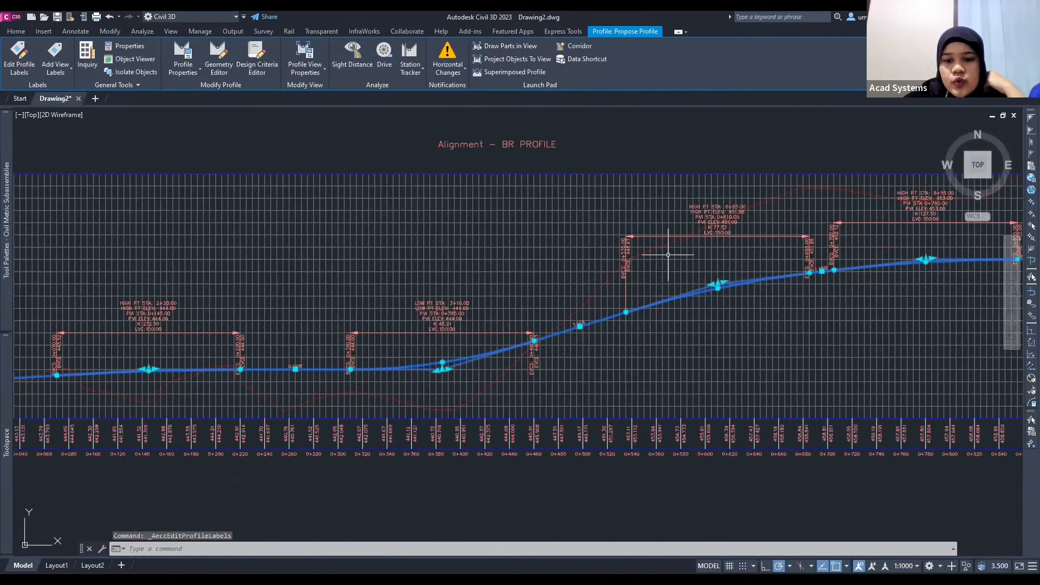
middle_drag(668, 254, 540, 277)
scroll(638, 243, down, 4)
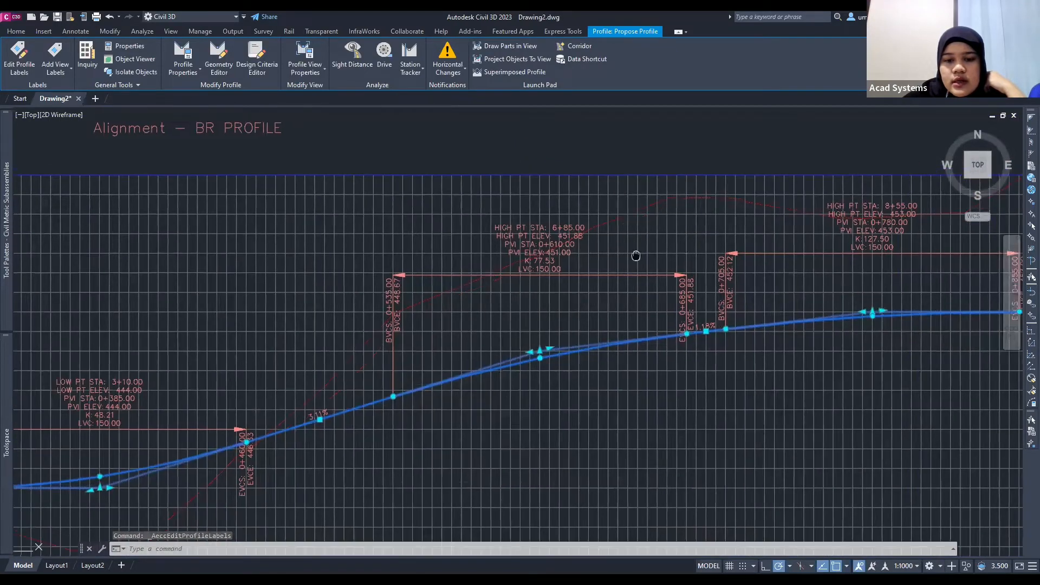
scroll(584, 267, up, 3)
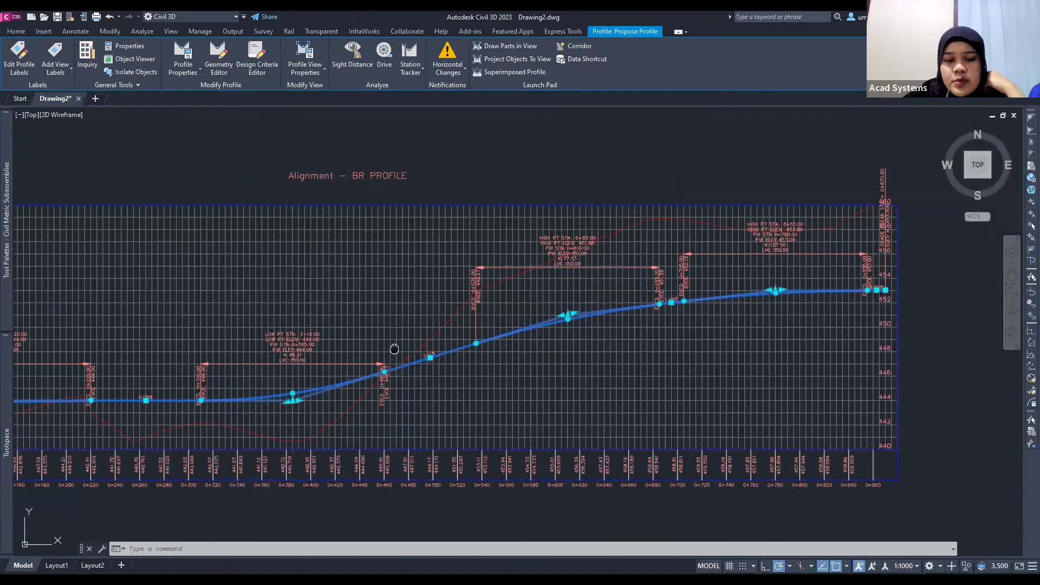
scroll(464, 309, up, 2)
scroll(390, 300, down, 3)
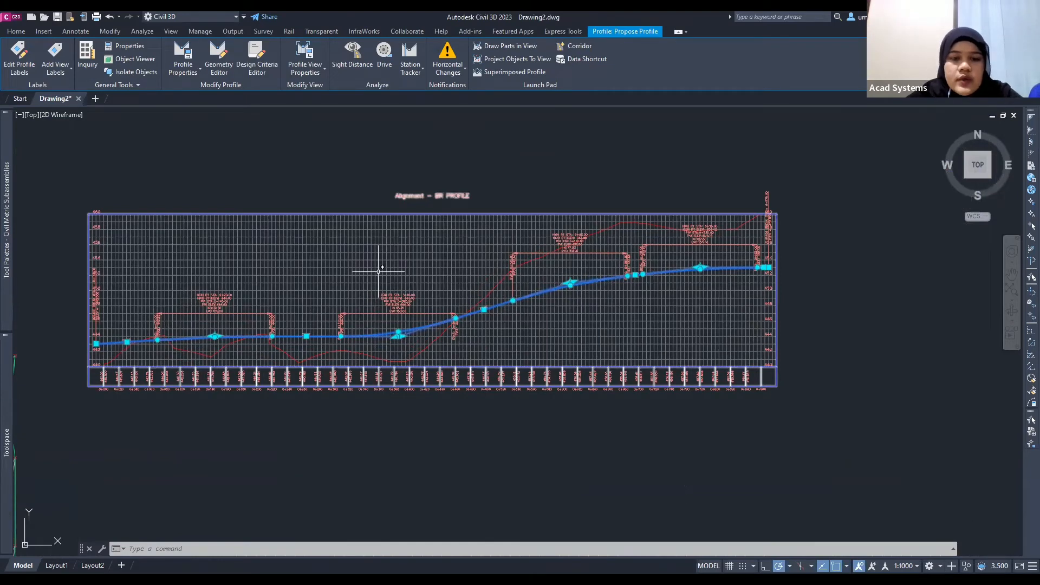
key(Escape)
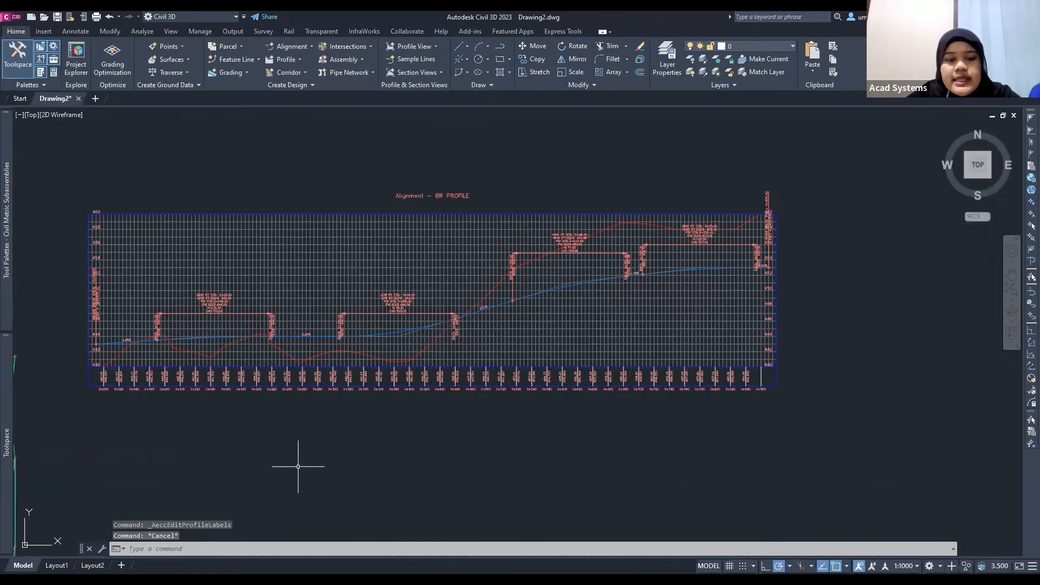
Create a new assembly named Assembly - BR of type Other with the Basic assembly style and All Codes code set style
mouse_move(318, 399)
middle_down()
mouse_move(287, 417)
mouse_move(351, 352)
middle_up()
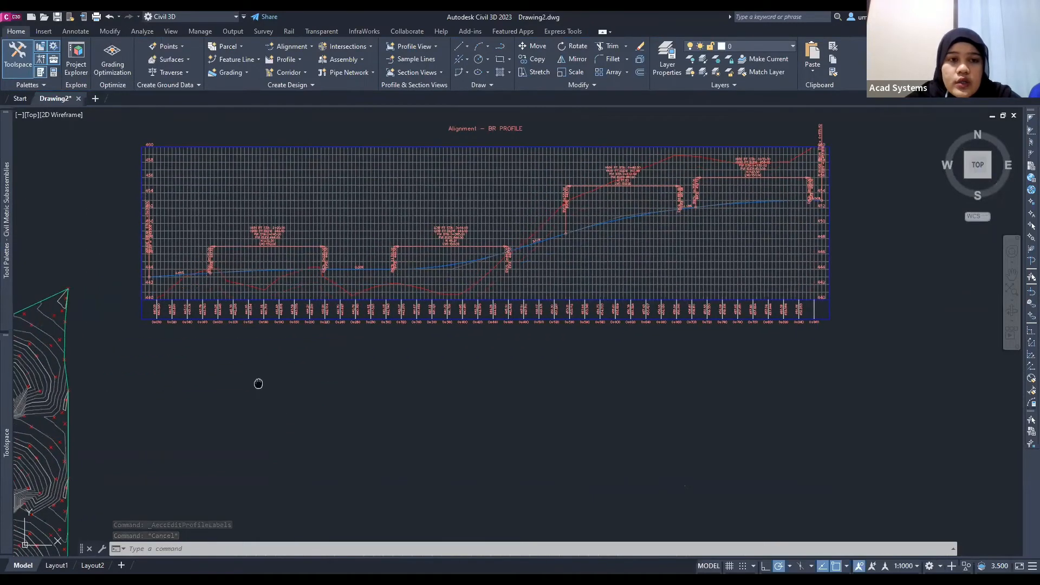
middle_drag(258, 383, 308, 324)
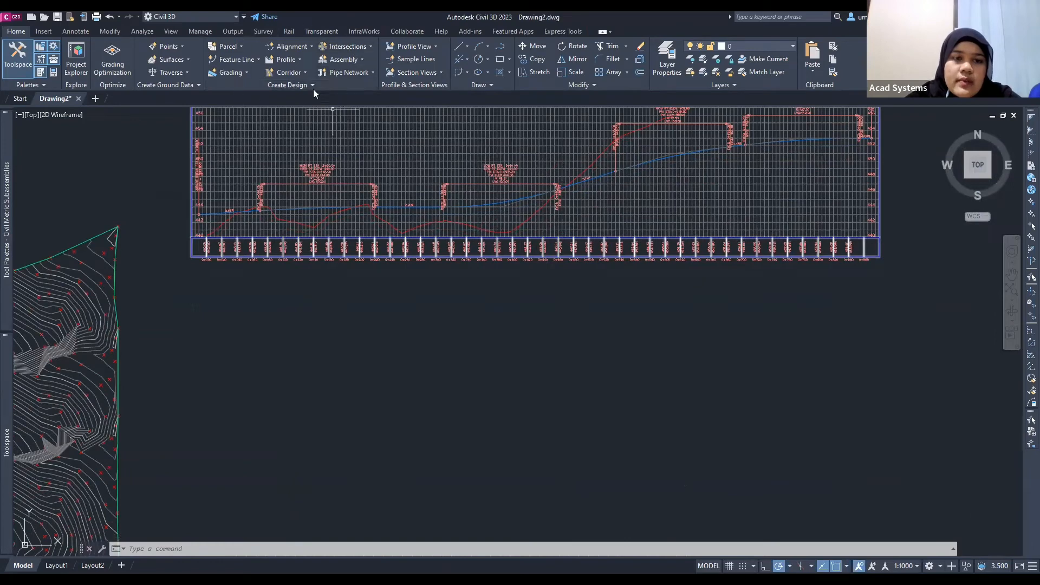
click(361, 61)
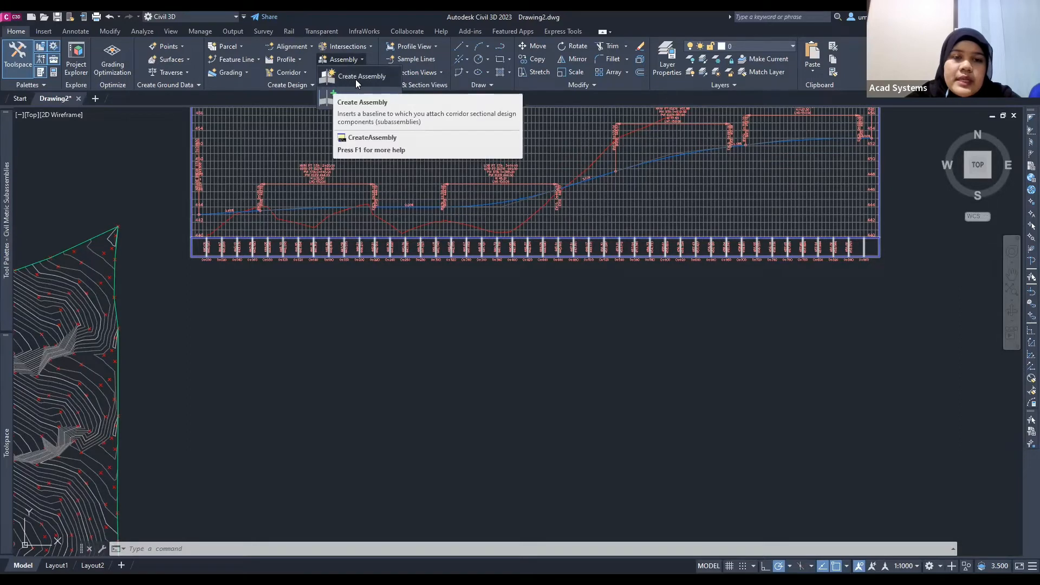
click(355, 78)
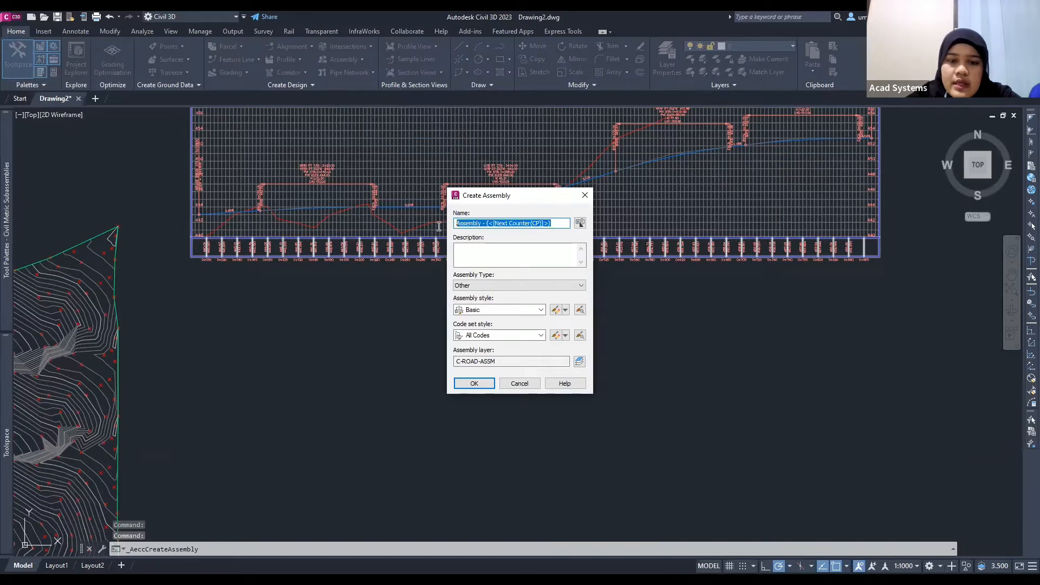
drag(552, 224, 490, 232)
text(B)
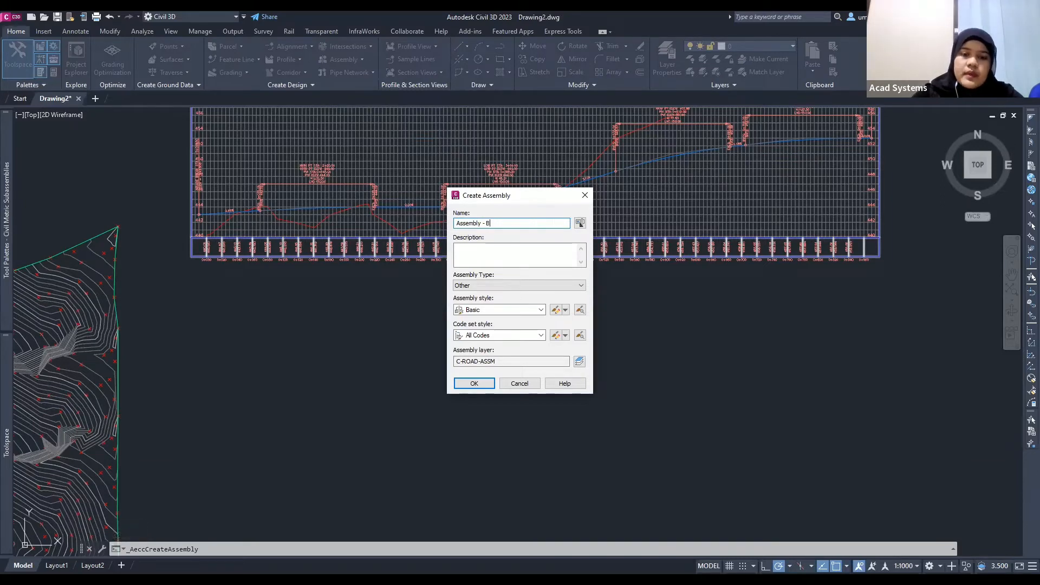
text(F)
key(BackSpace)
text(R)
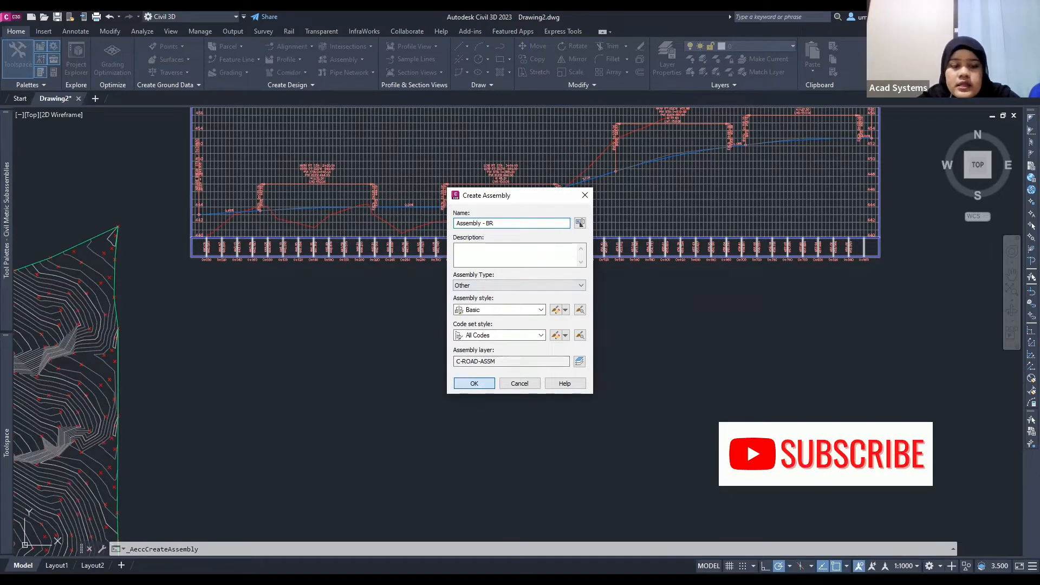
click(472, 383)
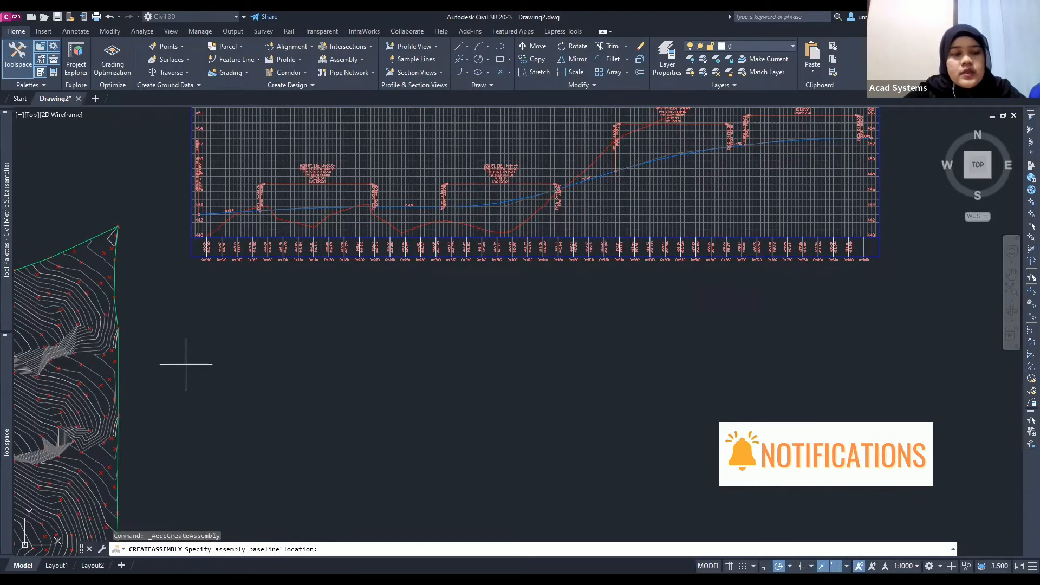
Place the baseline of Assembly - BR in the empty area between the contoured surface and the profile view
mouse_move(185, 364)
middle_down()
mouse_move(181, 352)
mouse_move(405, 348)
middle_up()
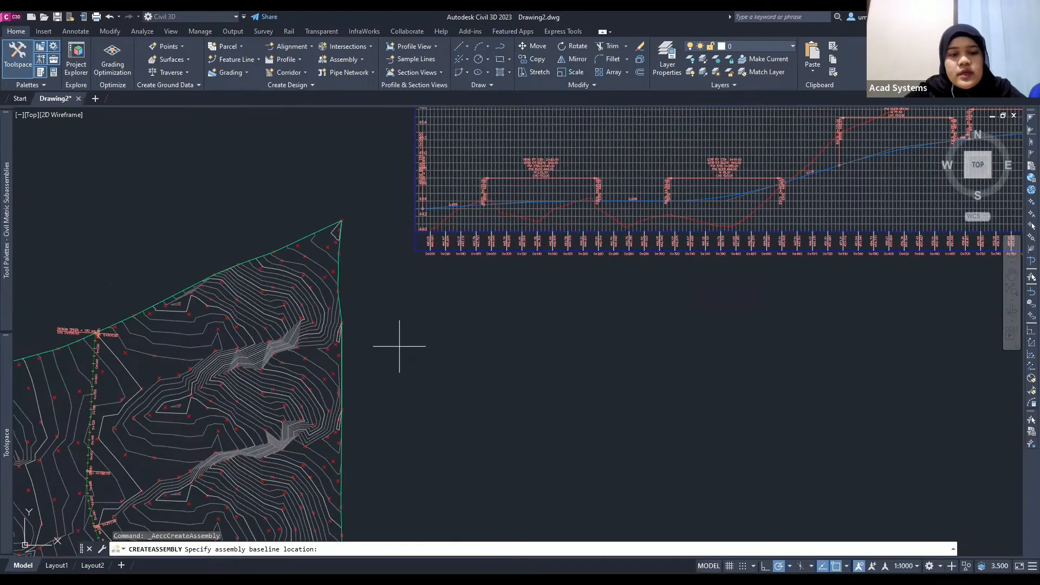
click(400, 346)
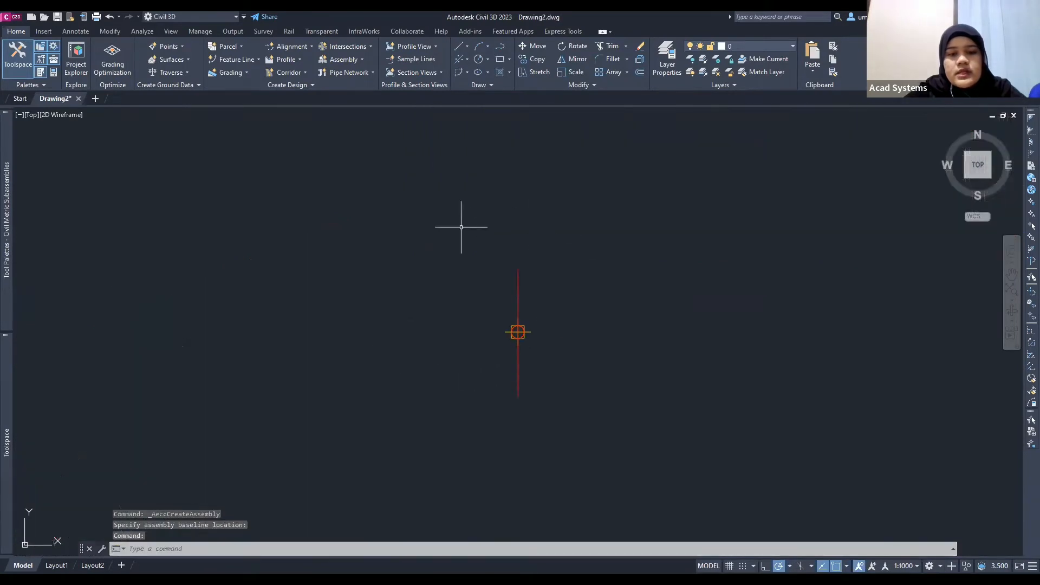
scroll(559, 357, up, 2)
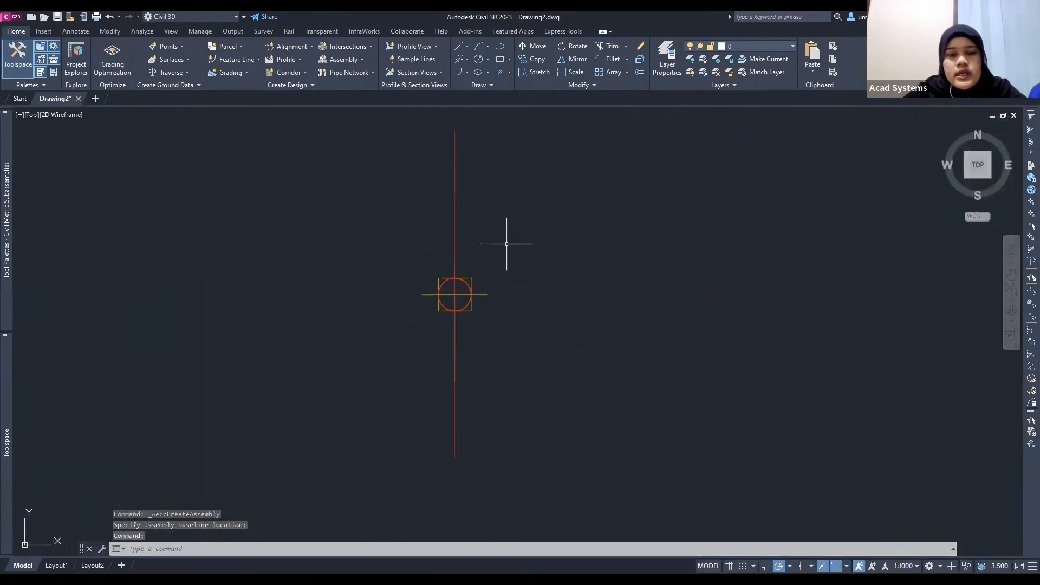
scroll(506, 244, down, 1)
mouse_move(506, 243)
middle_down()
mouse_move(534, 243)
mouse_move(531, 288)
middle_up()
scroll(531, 288, up, 2)
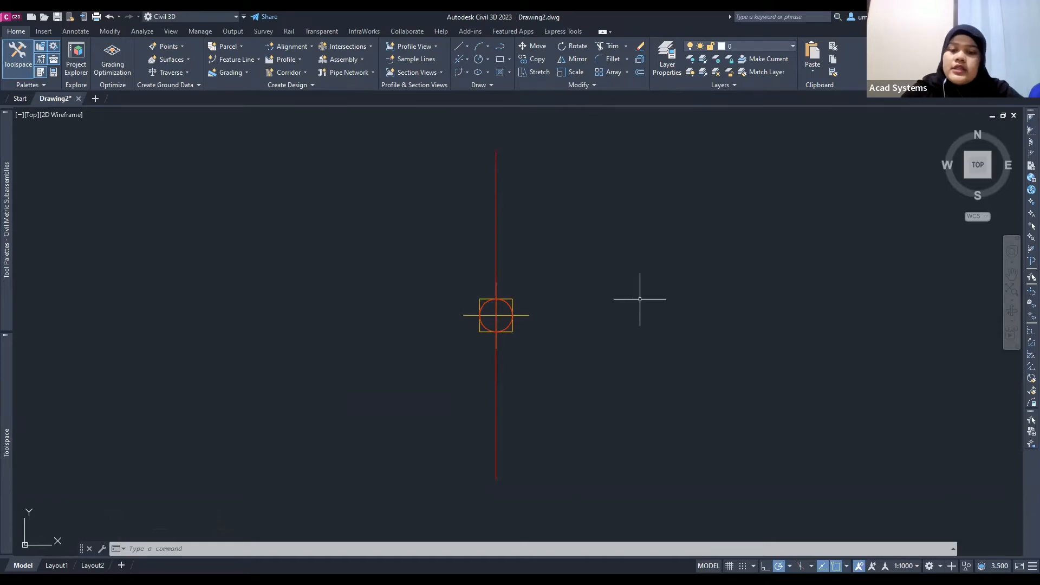
Examine where the Assembly - BR baseline sits relative to the surface and profile view, and return to its marker
scroll(547, 306, down, 4)
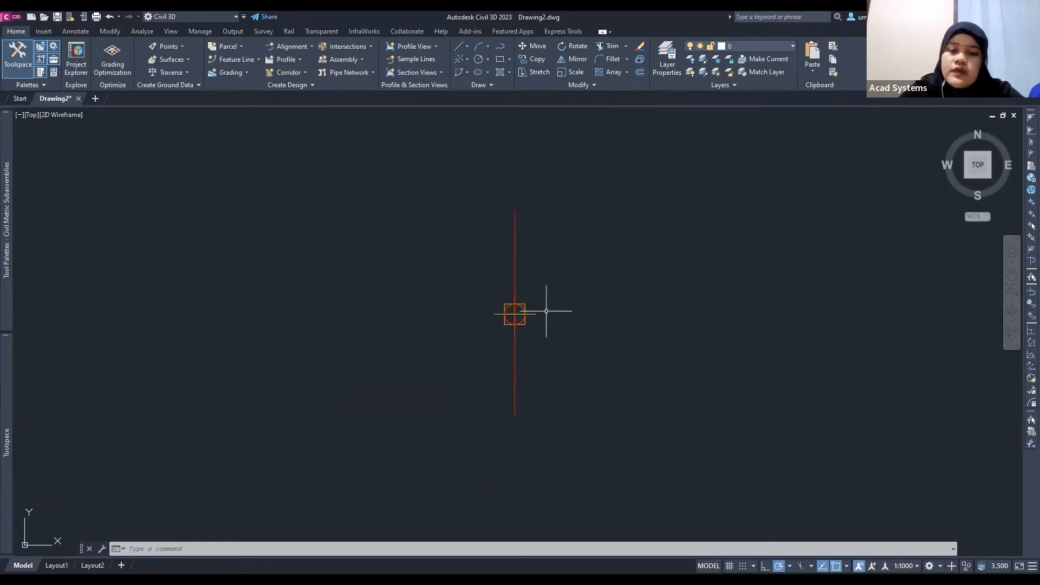
scroll(563, 300, down, 6)
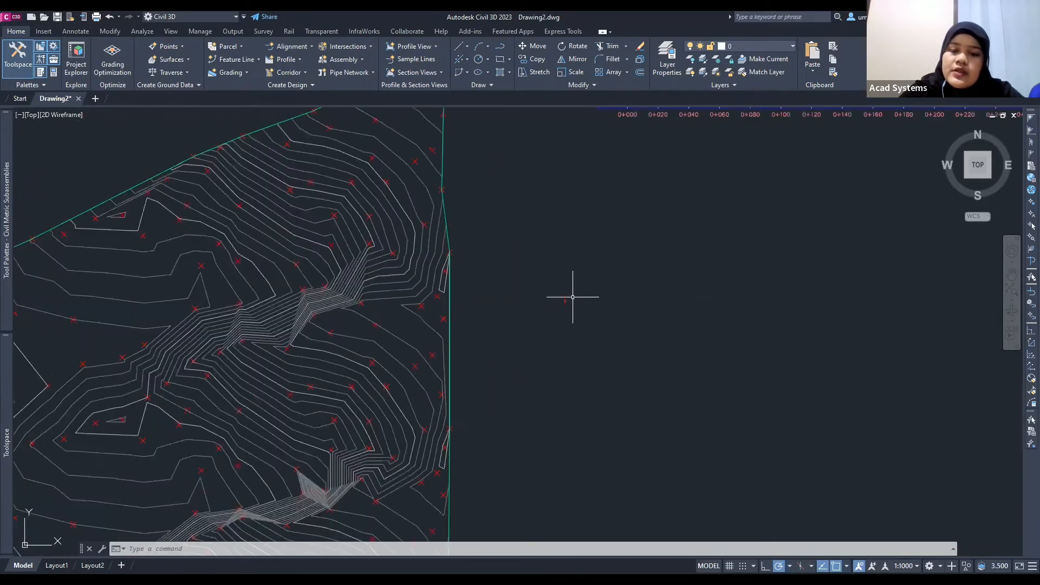
middle_drag(571, 297, 534, 310)
scroll(552, 301, down, 2)
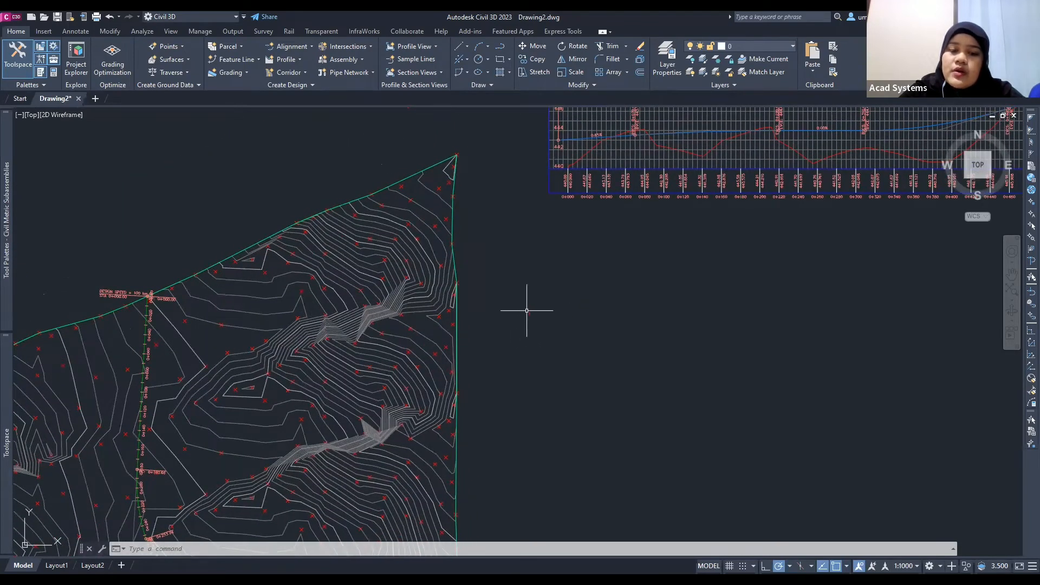
scroll(526, 311, up, 2)
scroll(532, 313, up, 8)
scroll(505, 330, up, 5)
scroll(574, 312, up, 2)
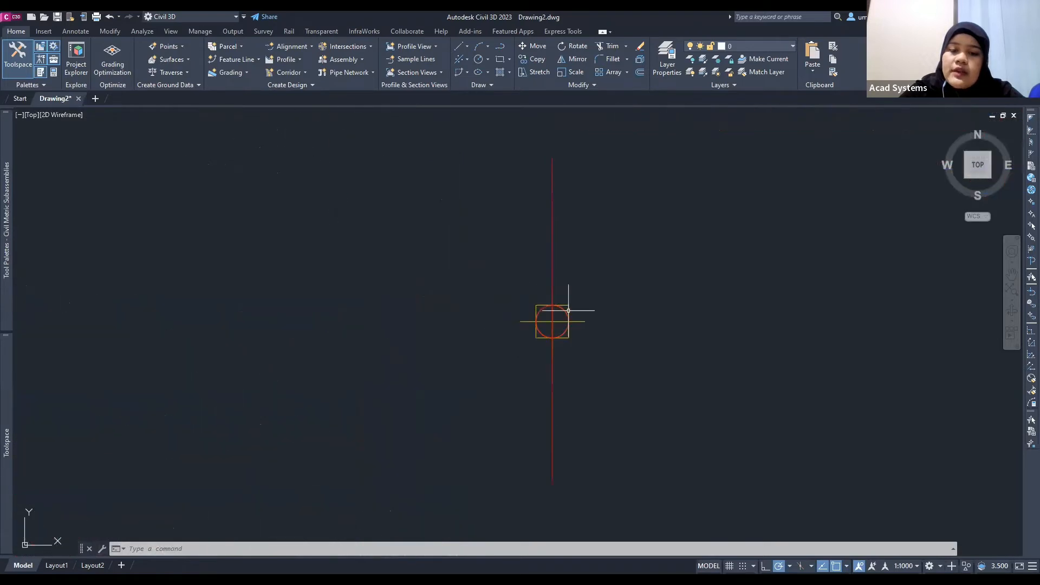
middle_drag(565, 309, 537, 306)
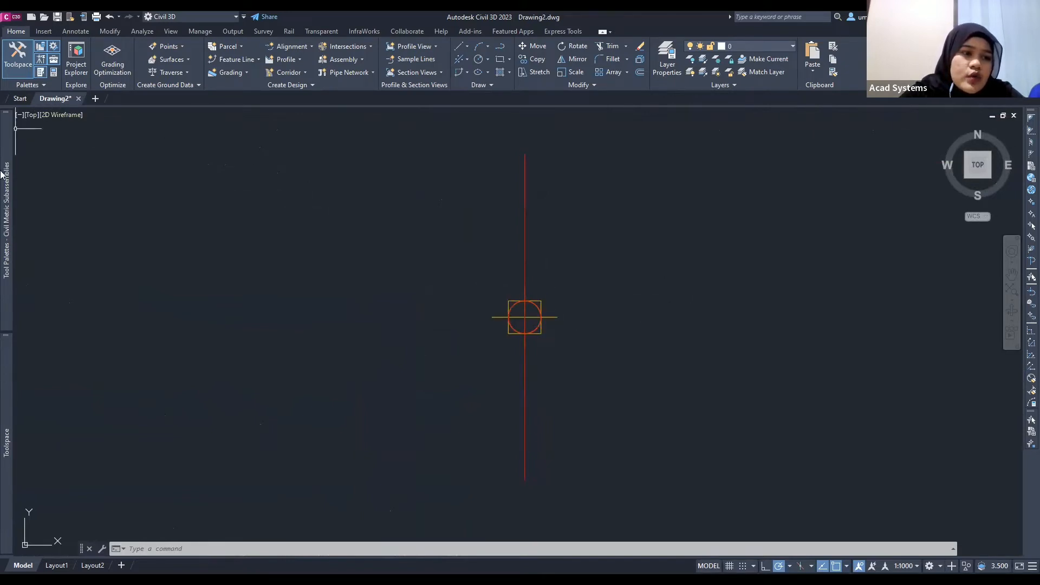
Reopen the Civil Metric Subassemblies tool palettes and display the object properties
mouse_move(4, 173)
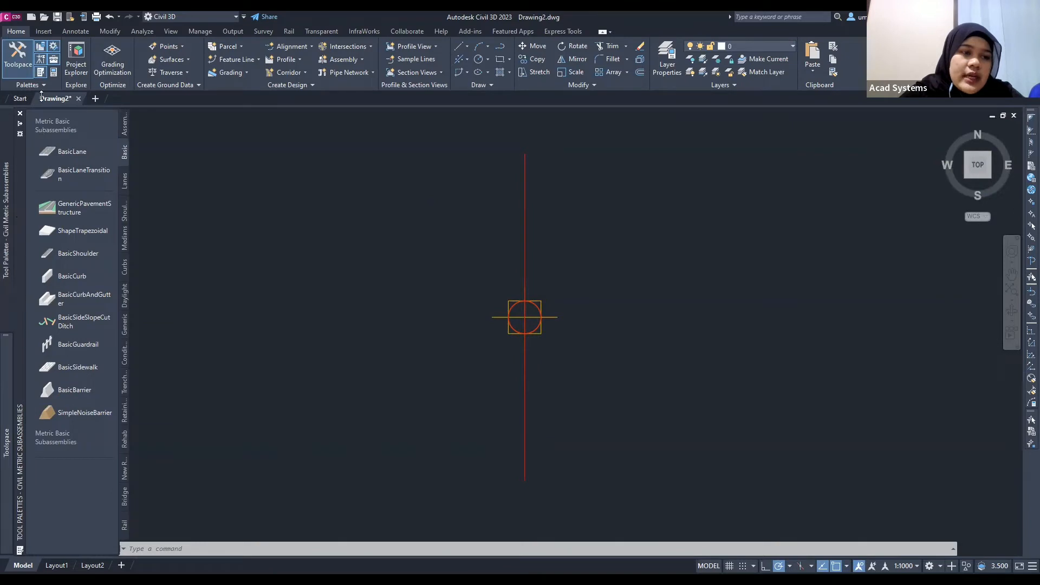
click(40, 60)
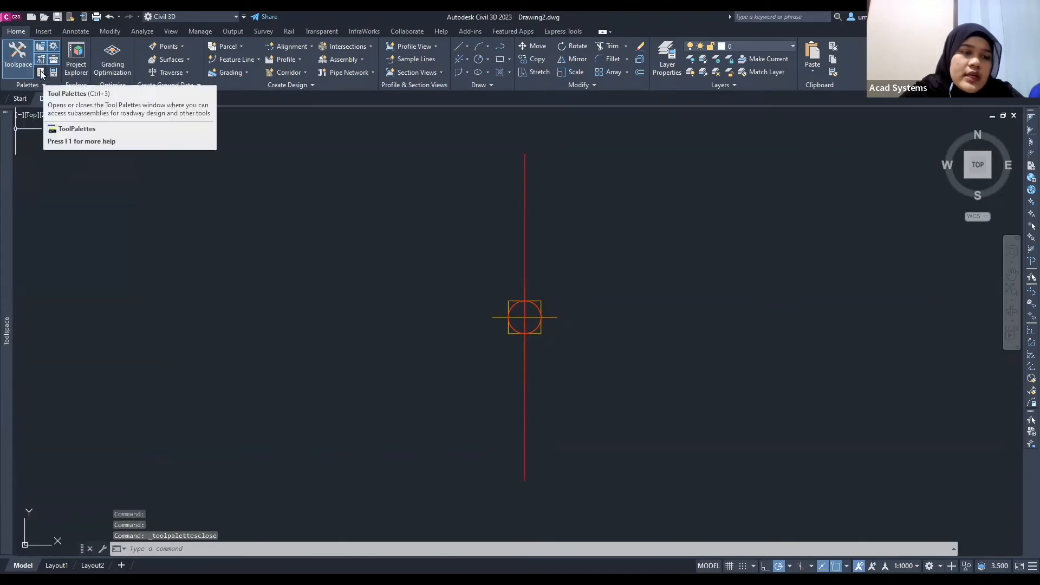
click(41, 73)
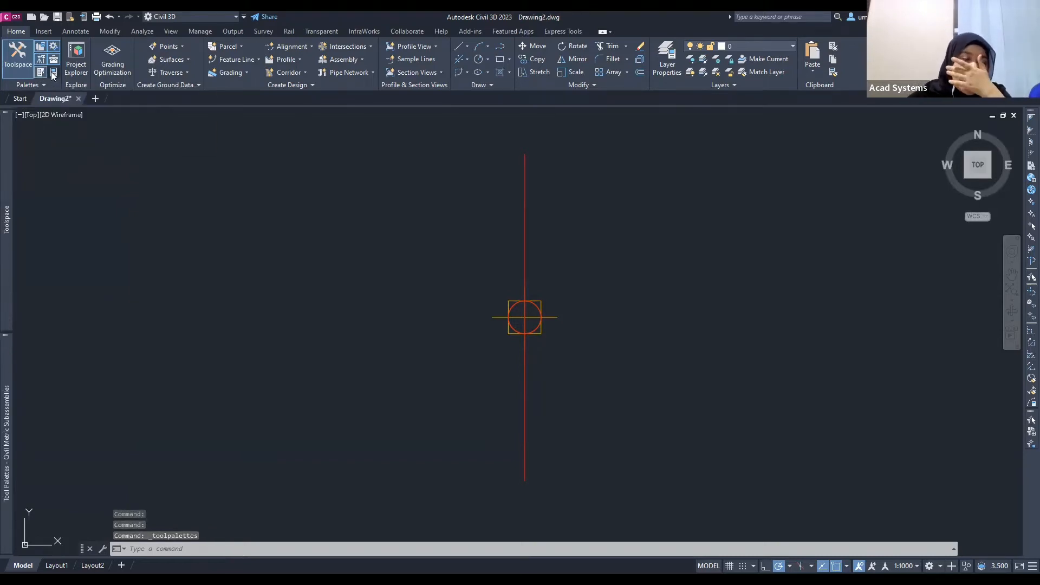
click(53, 73)
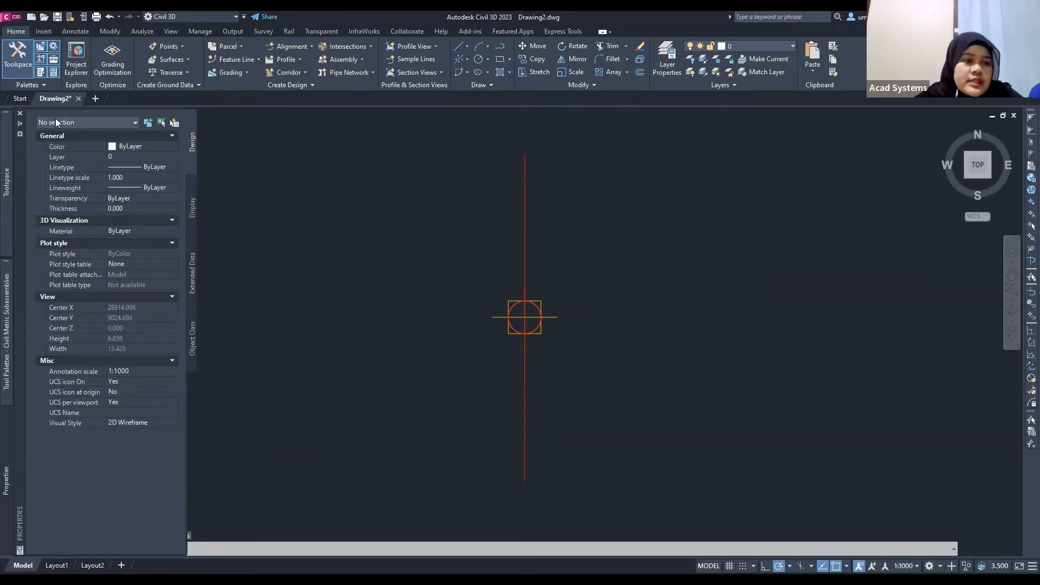
Close and reopen the Civil Metric Subassemblies tool palettes
mouse_move(7, 307)
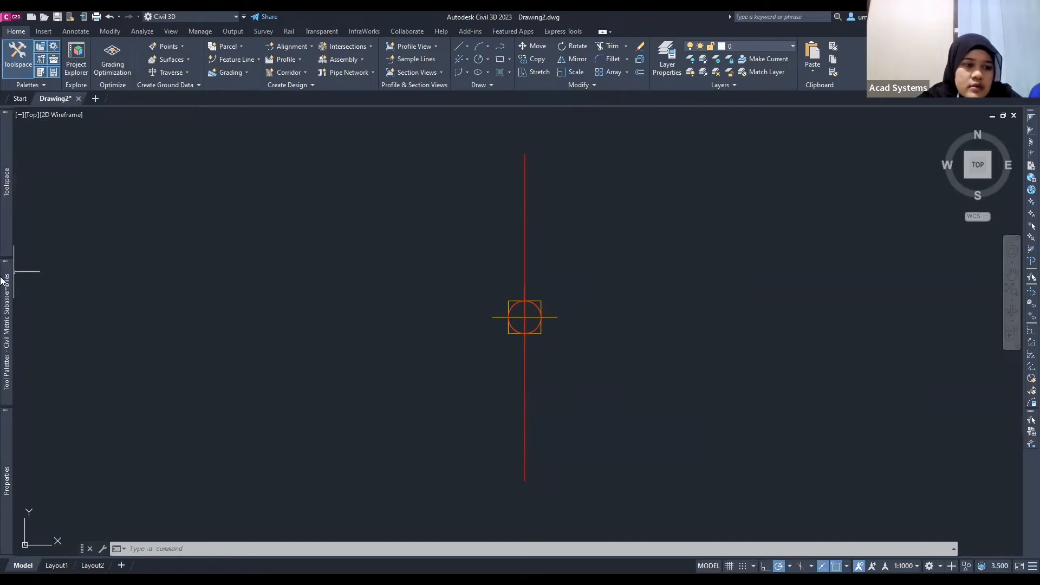
mouse_move(7, 268)
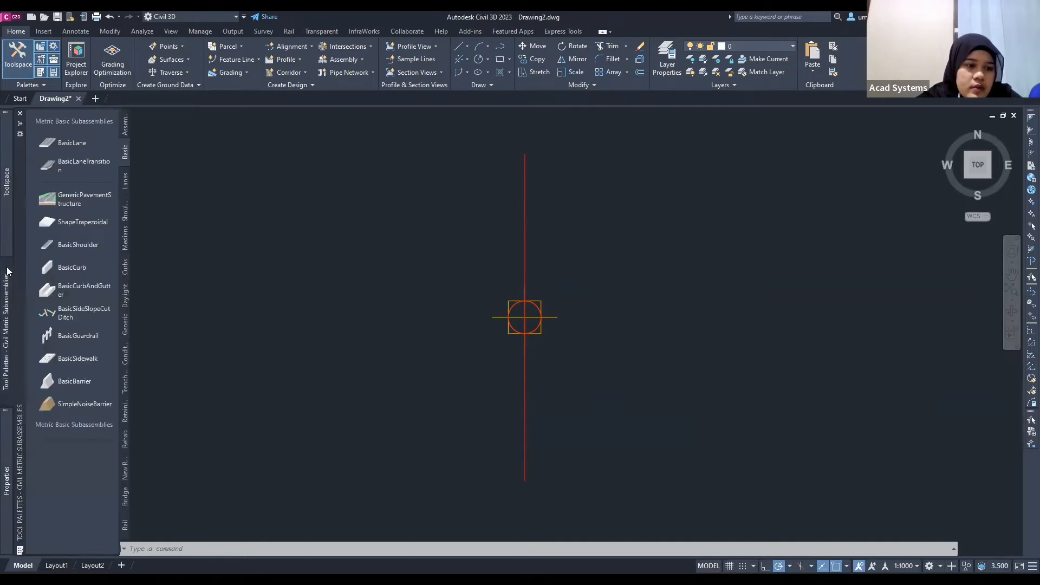
click(192, 266)
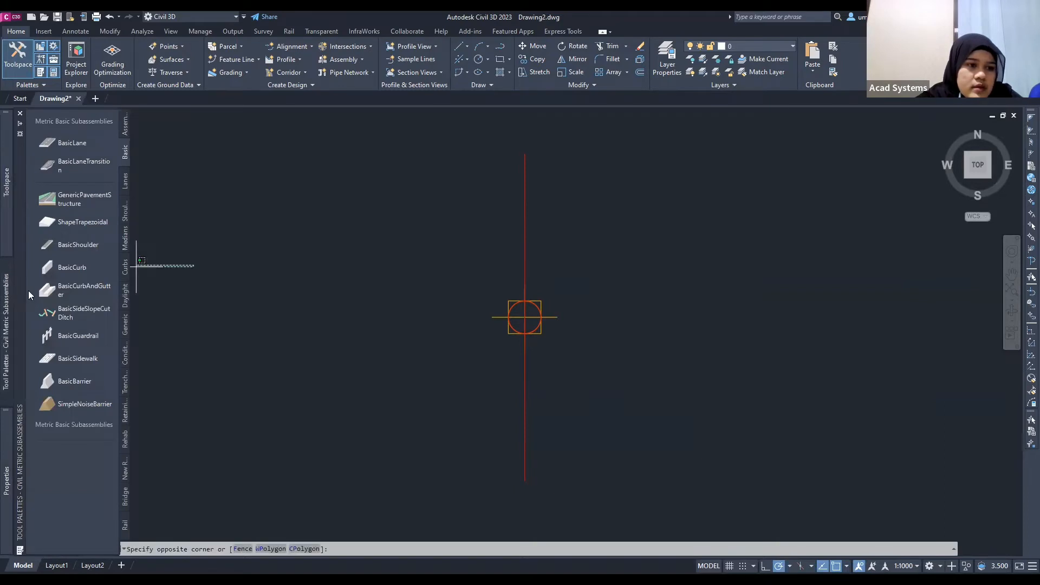
click(41, 73)
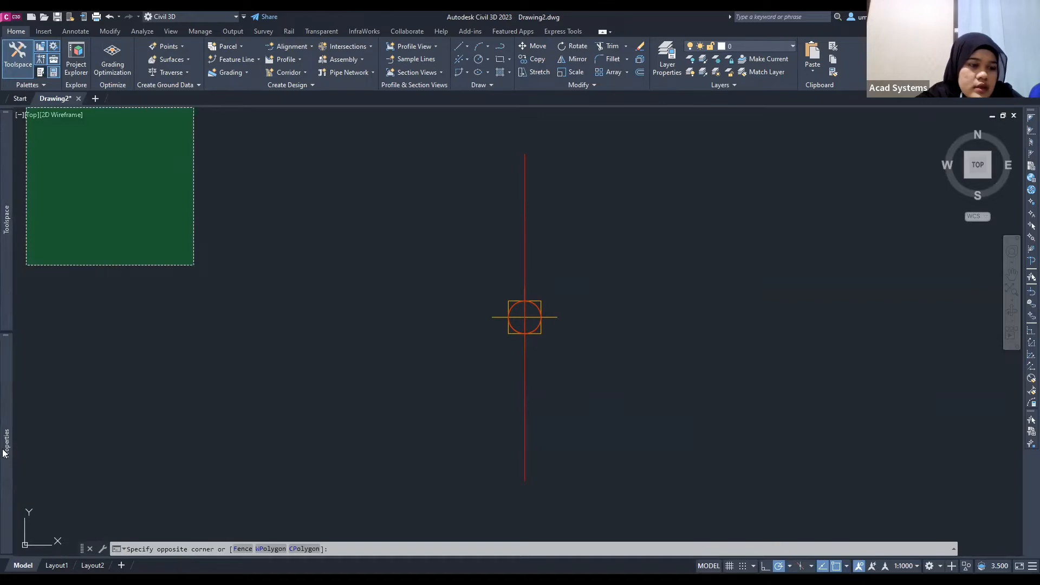
key(ctrl+3)
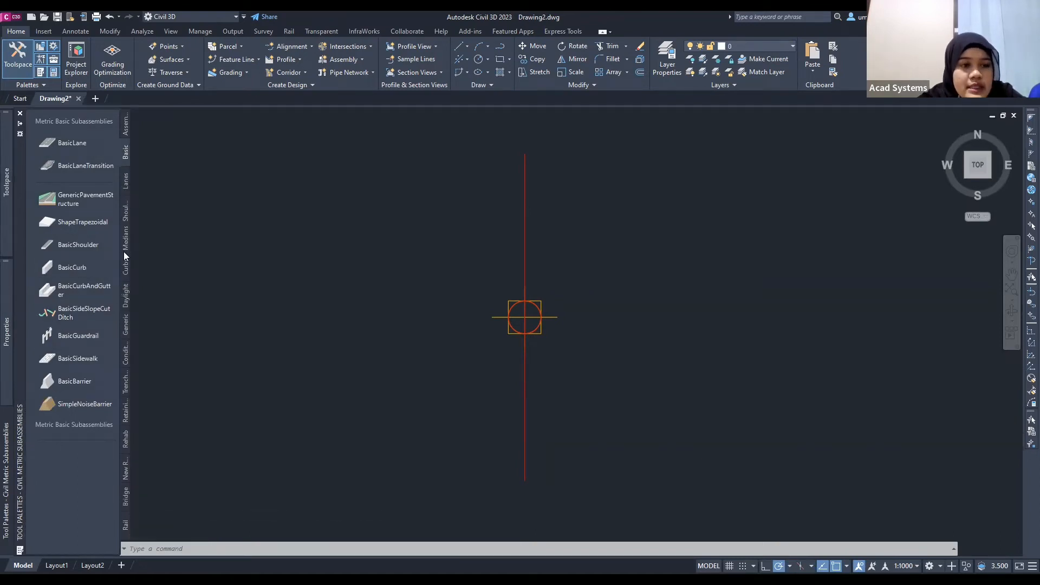
Review the metric lane subassemblies and start inserting BasicLane from the metric basic subassemblies
click(125, 183)
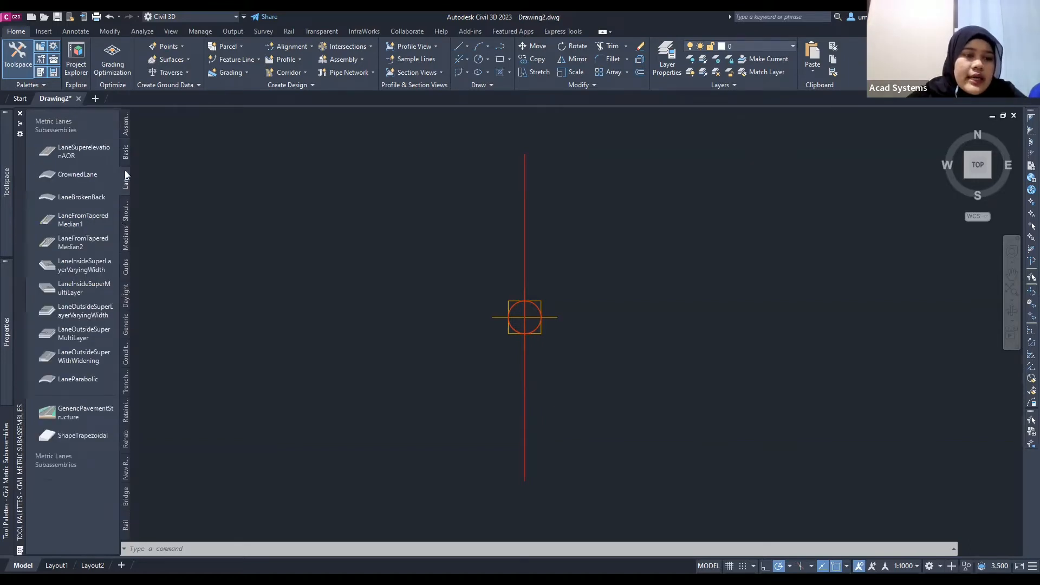
click(125, 153)
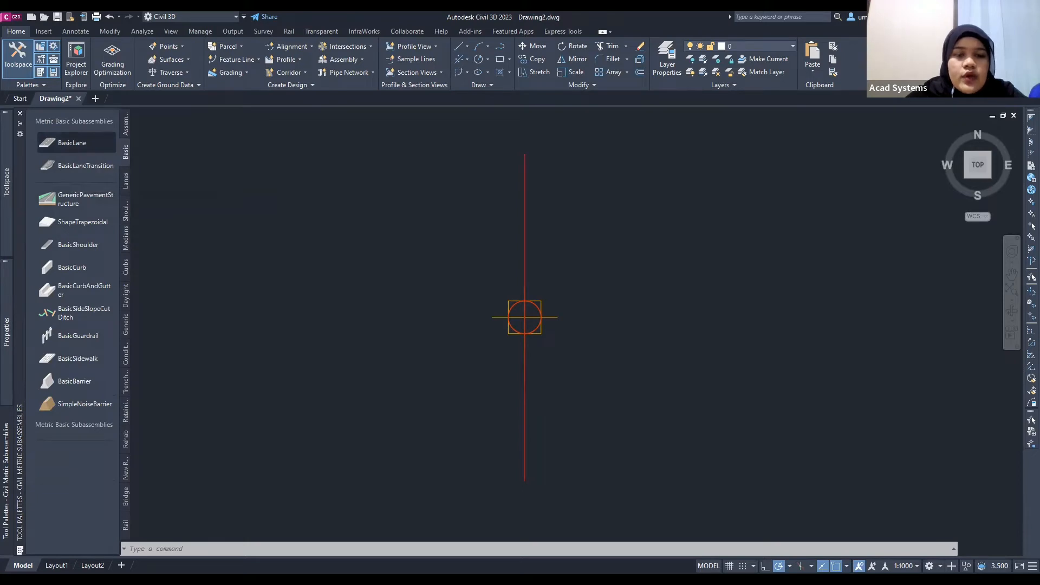
click(73, 143)
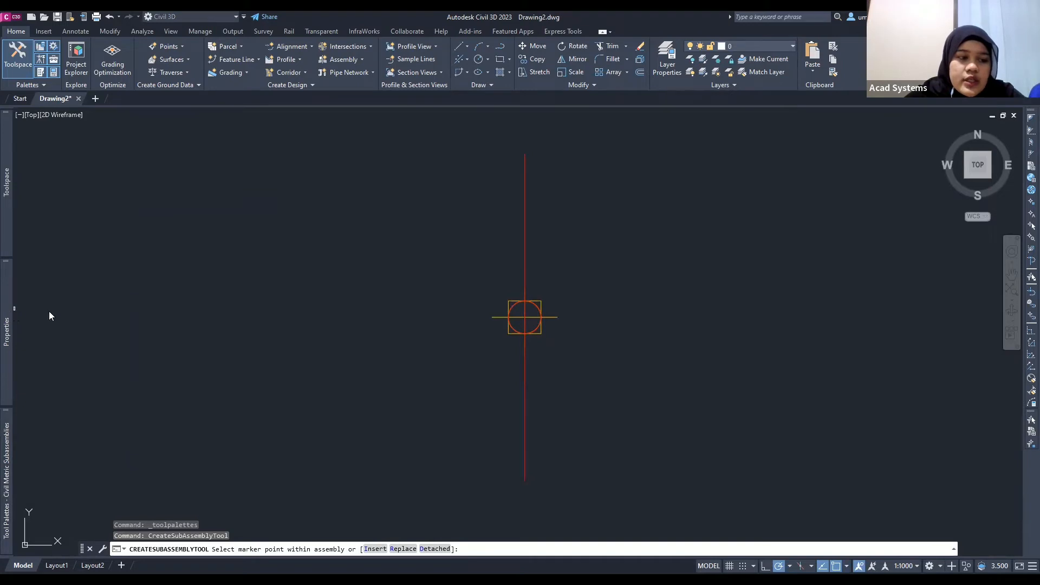
Set the depth of the right-side BasicLane subassembly to 0.4 m
mouse_move(6, 327)
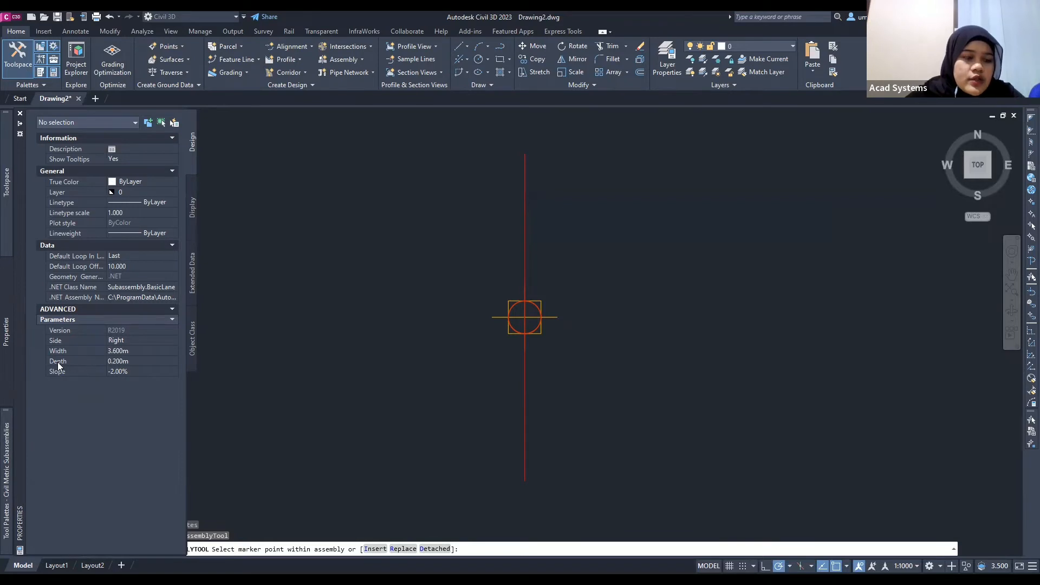
click(121, 361)
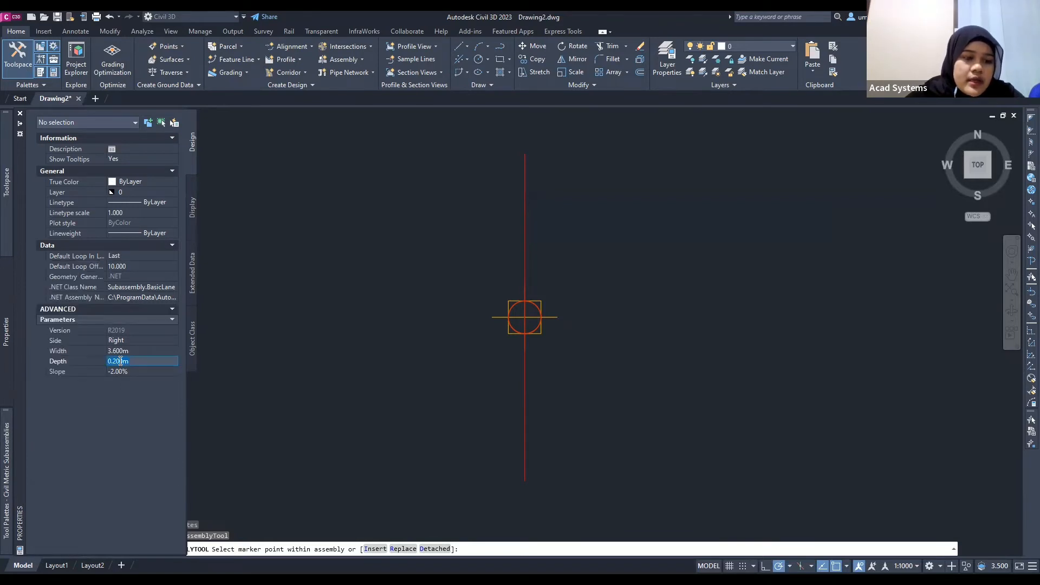
text(0.2m)
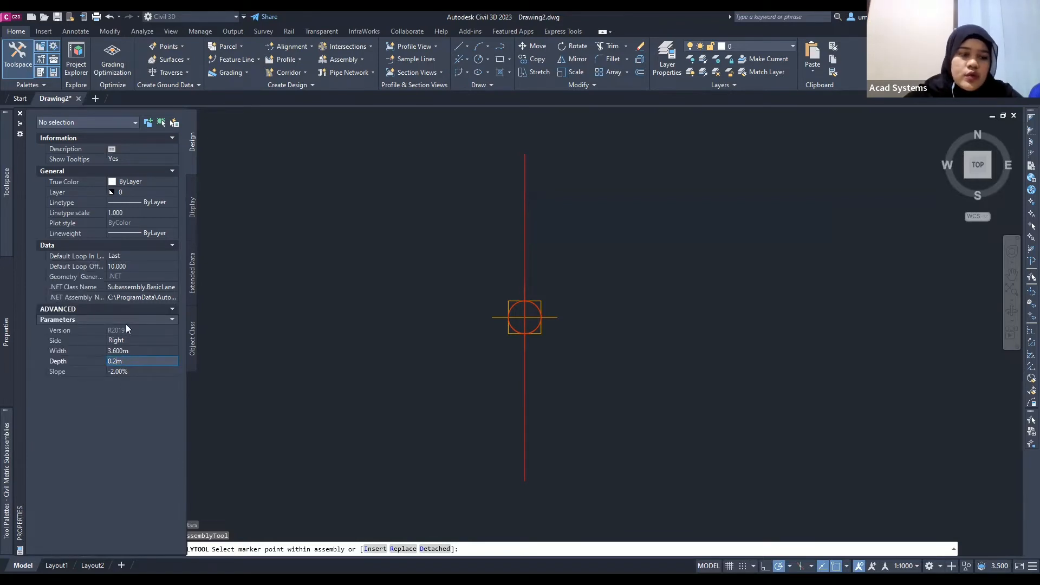
key(Left)
key(BackSpace)
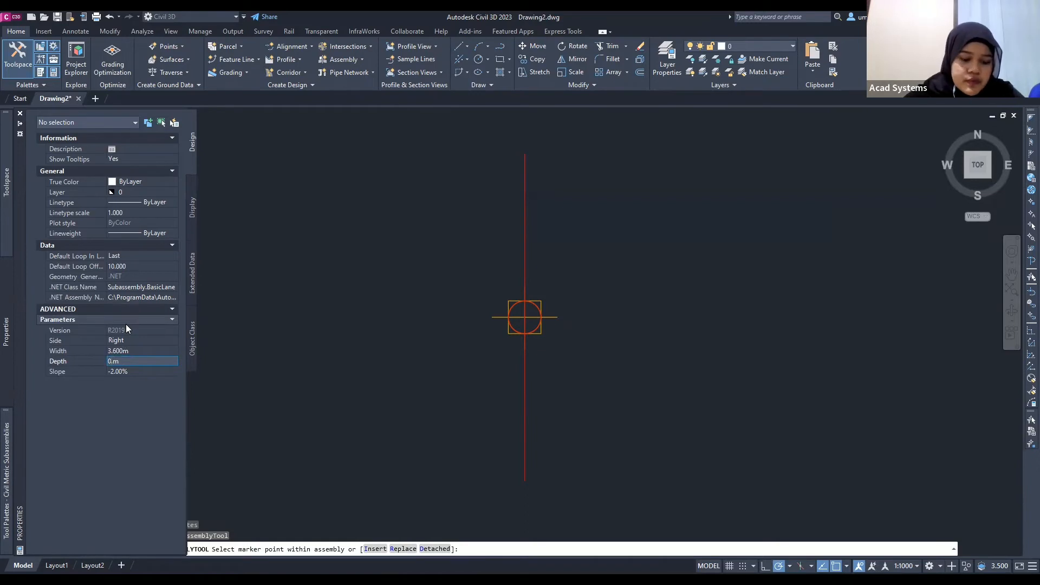
text(4)
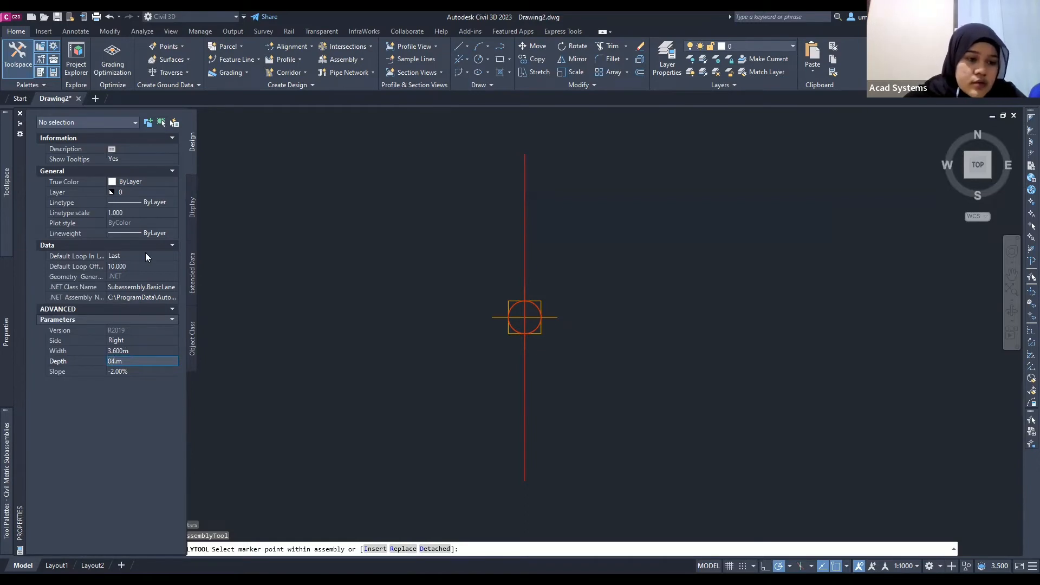
key(Return)
click(123, 360)
text(0)
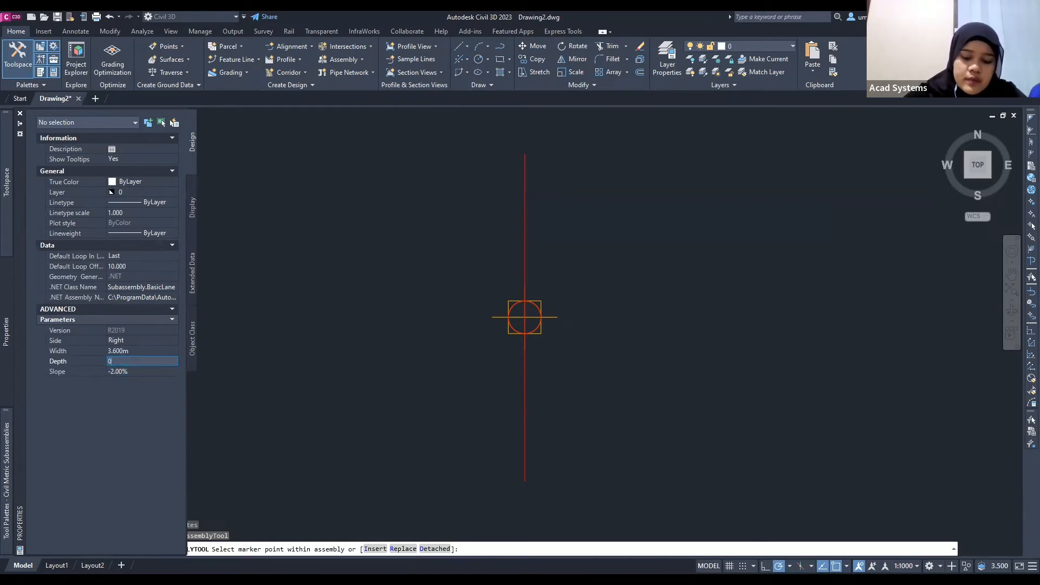
text(.4)
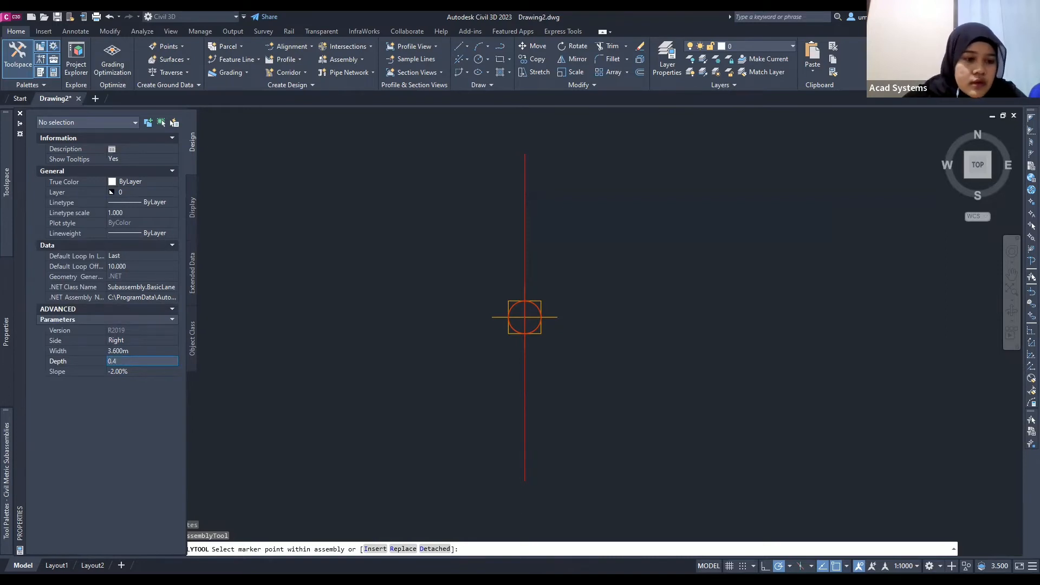
key(Tab)
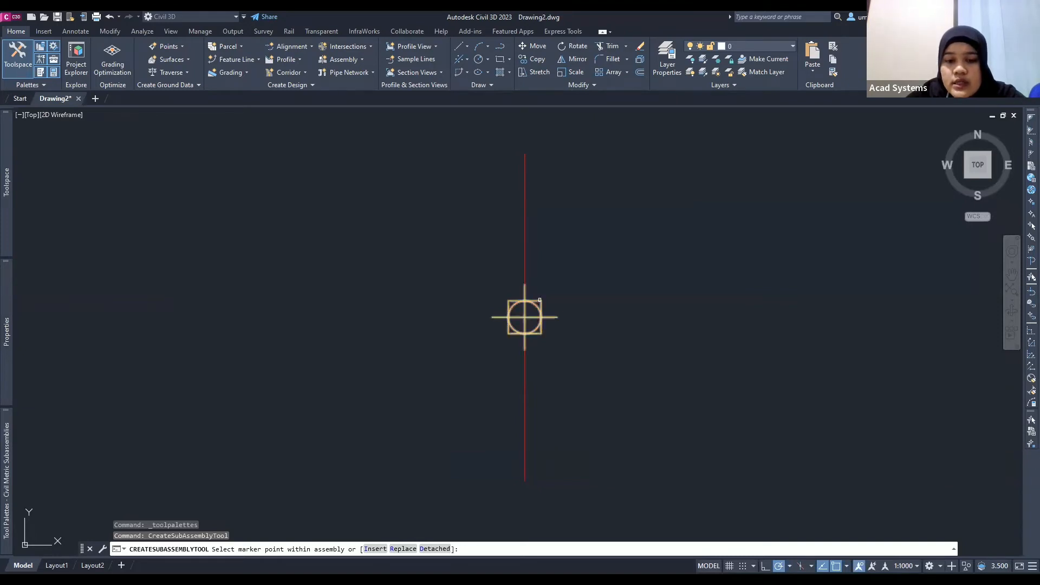
Attach the right-side BasicLane to the marker point of Assembly - BR
scroll(615, 336, up, 2)
middle_drag(615, 336, 550, 337)
scroll(575, 332, down, 2)
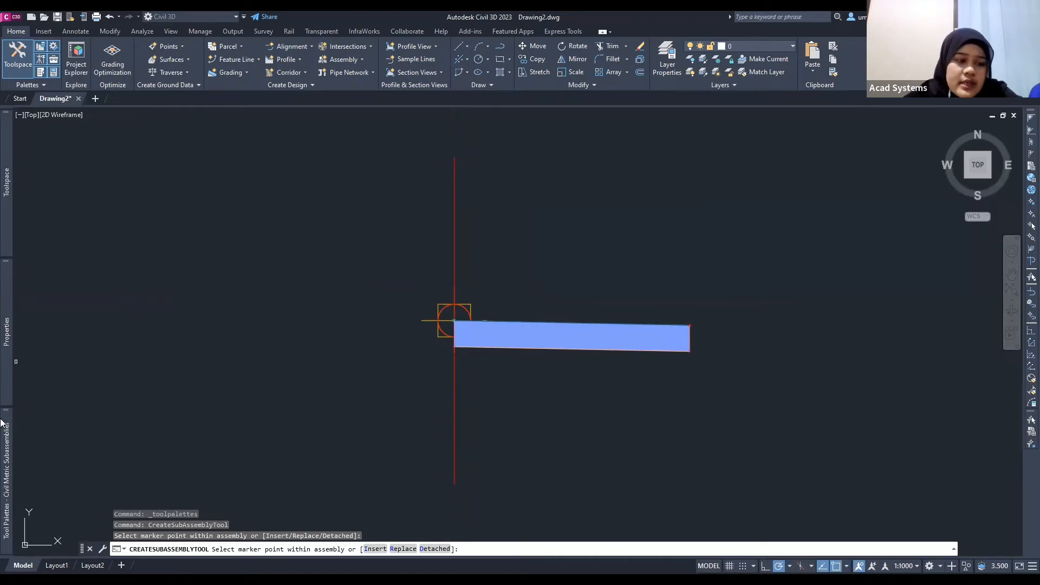
Start inserting a right-side BasicShoulder with a width of 1.8 m and a depth of 0.3 m
mouse_move(7, 437)
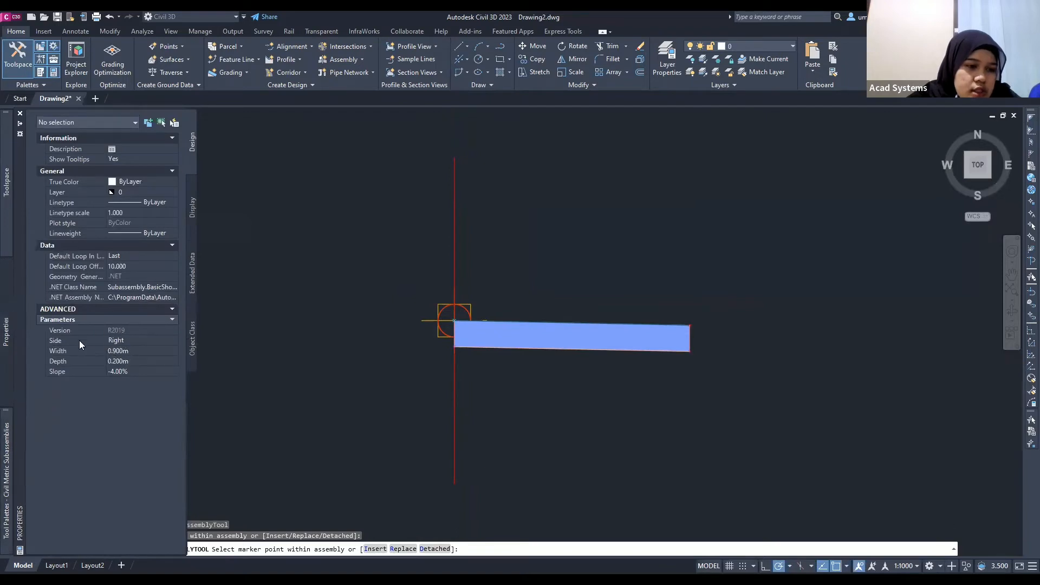
click(119, 351)
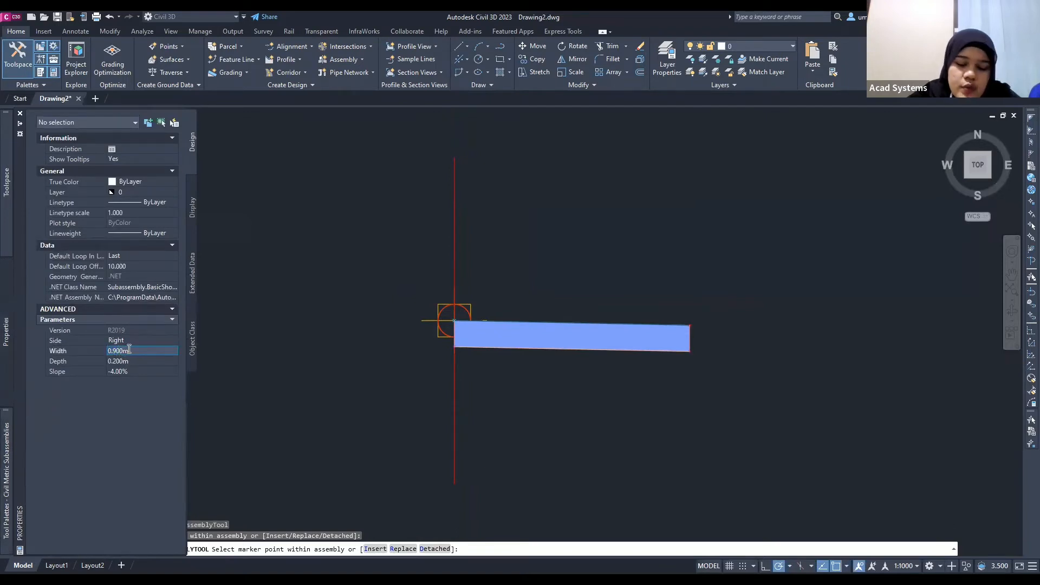
key(BackSpace)
key(BackSpace)
key(BackSpace)
key(BackSpace)
key(BackSpace)
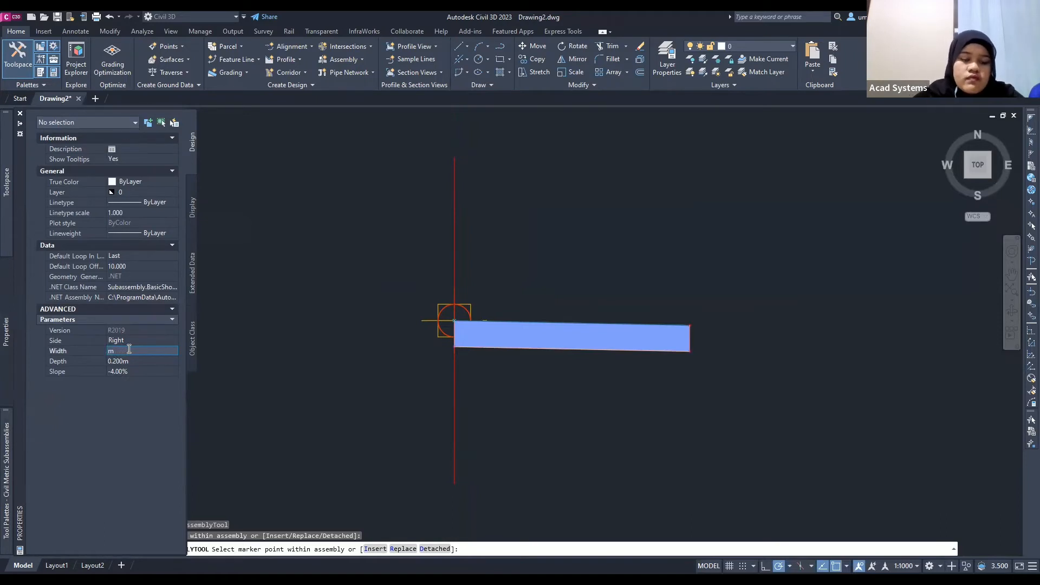
text(1)
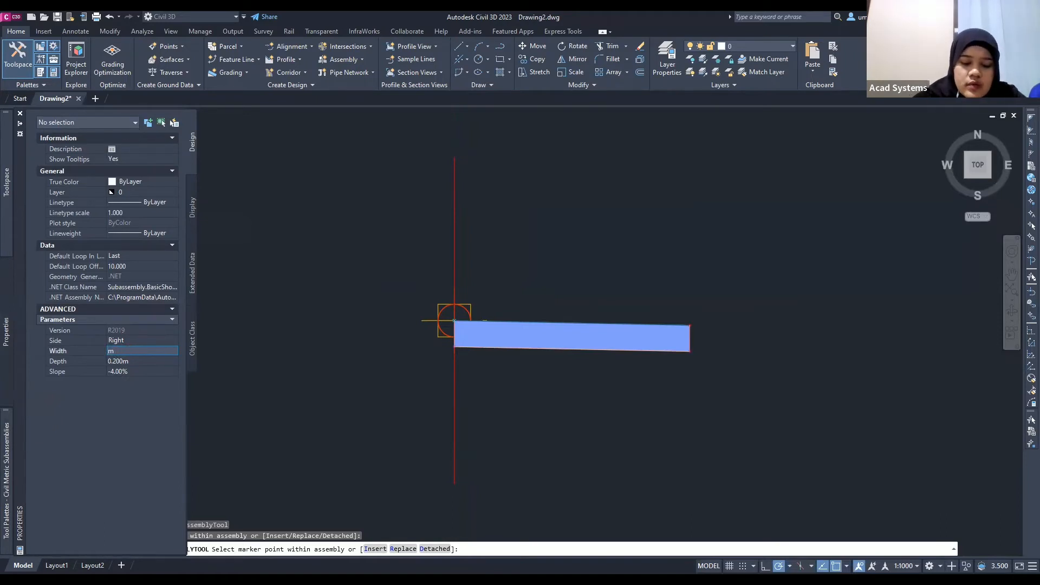
text(.)
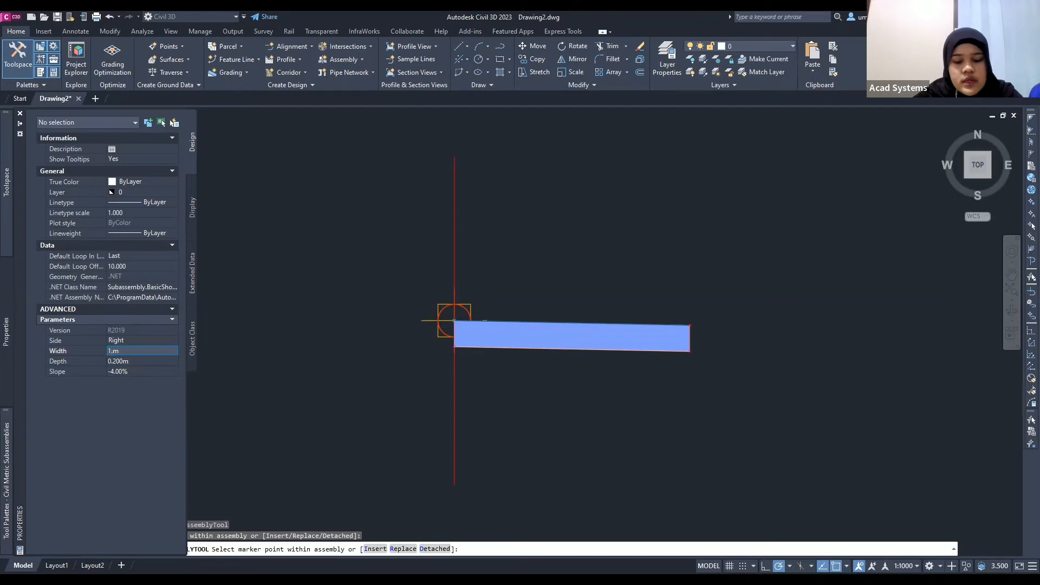
text(8)
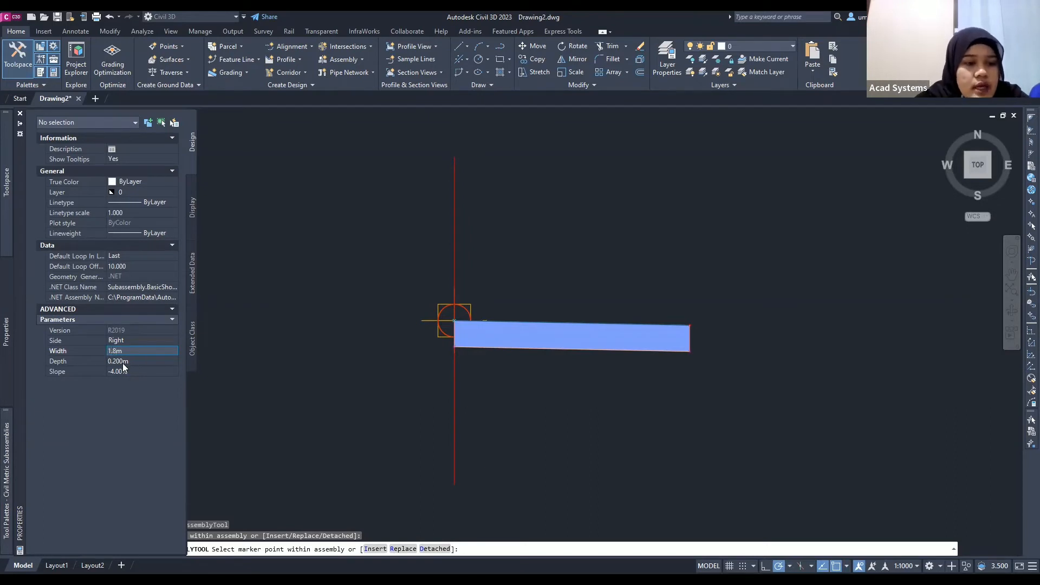
click(101, 361)
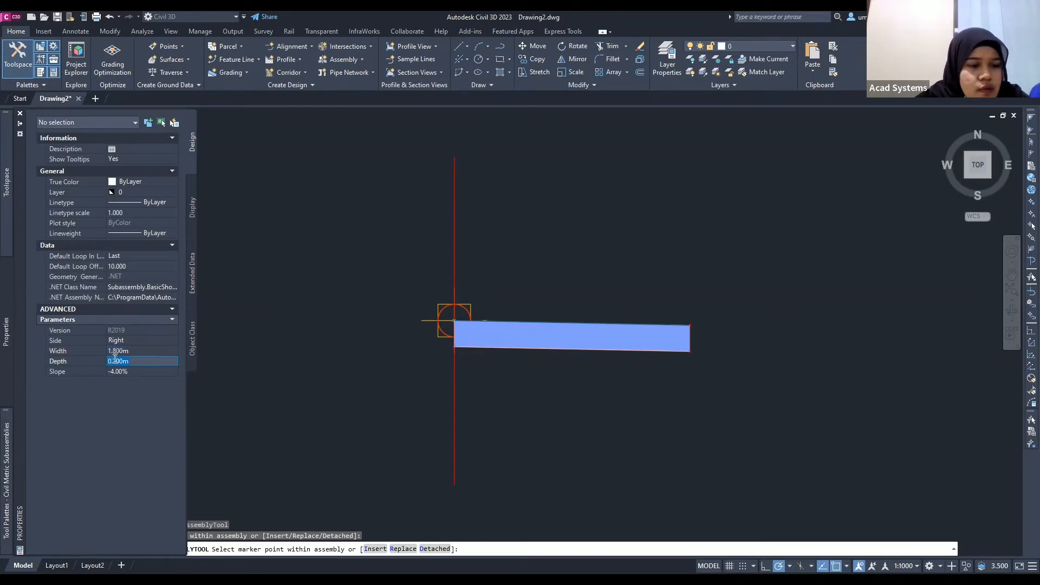
key(BackSpace)
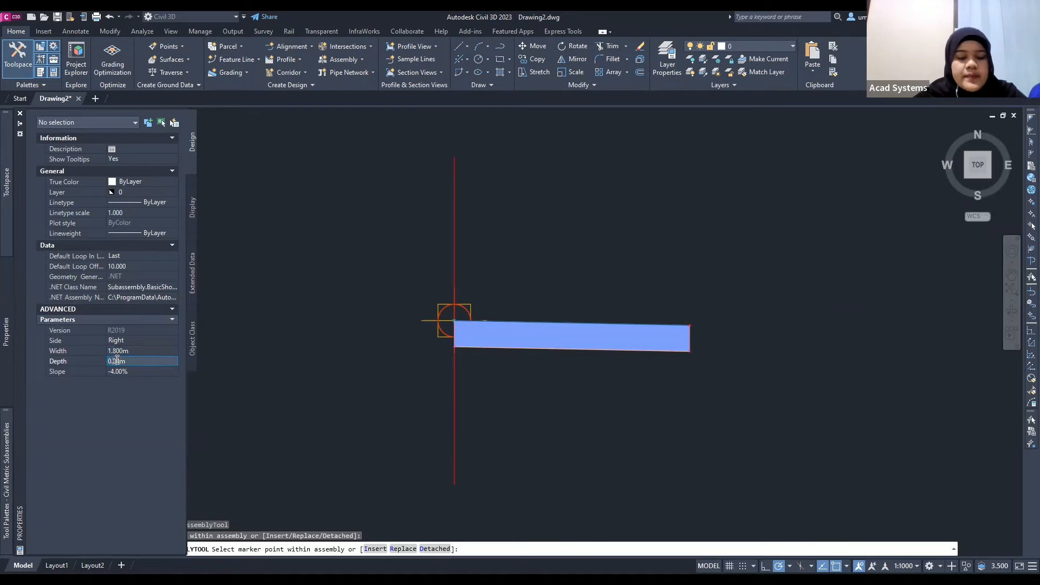
text(300)
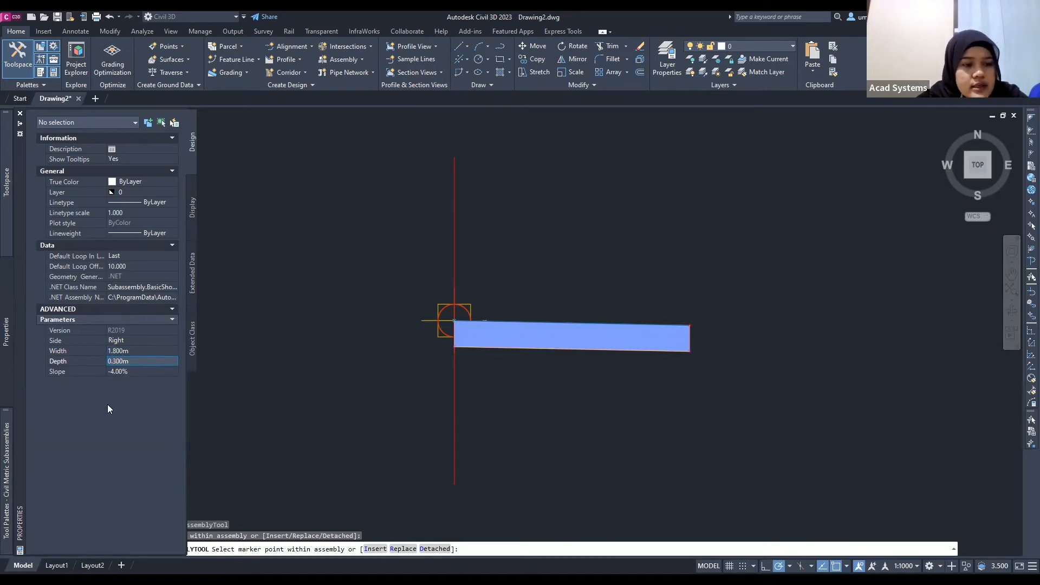
click(142, 372)
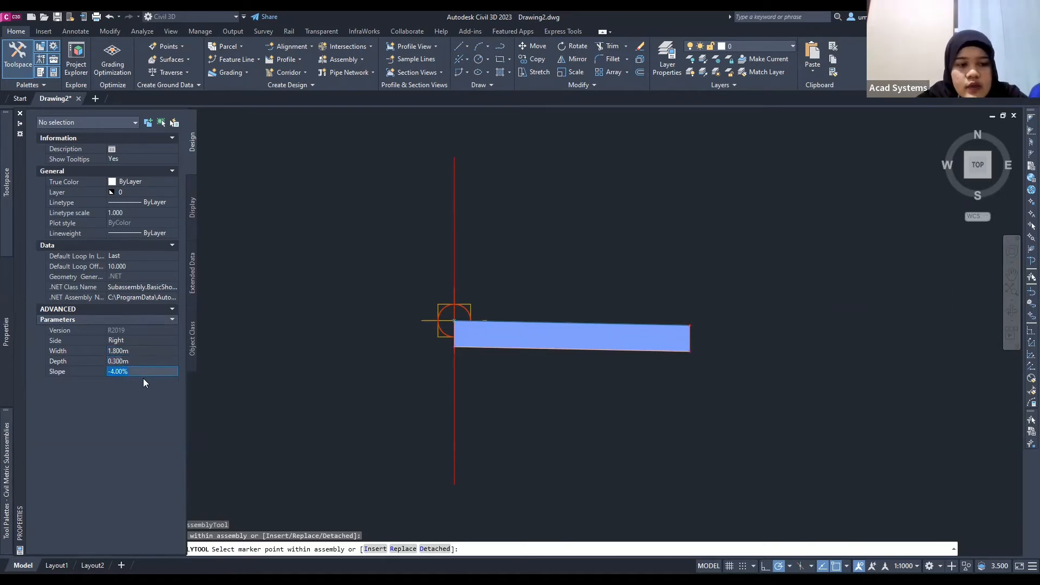
Attach the BasicShoulder to the outer top corner of the right lane and inspect the joint between them
scroll(622, 317, up, 5)
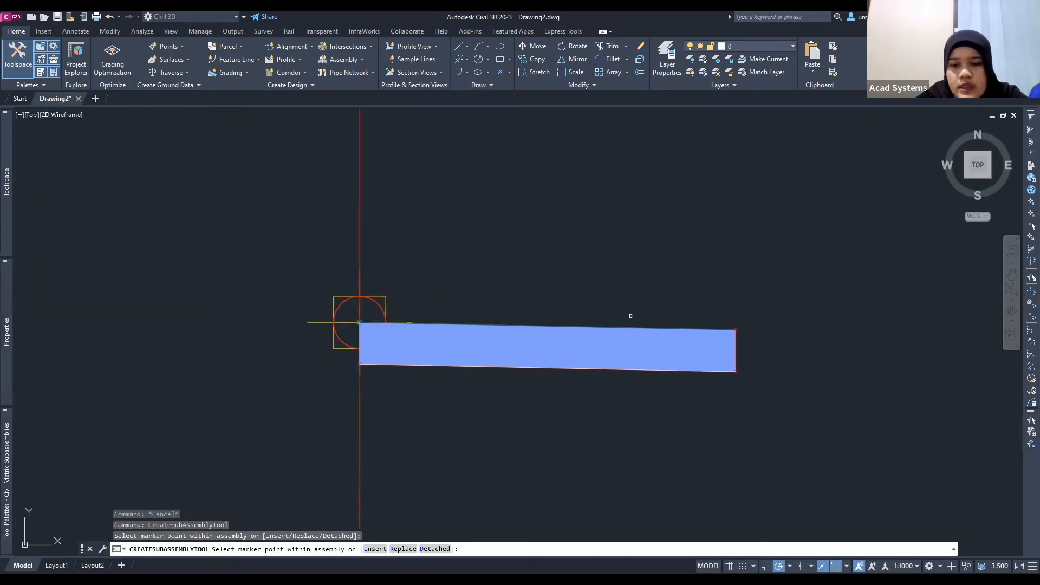
mouse_move(612, 316)
middle_down()
mouse_move(497, 322)
mouse_move(442, 311)
middle_up()
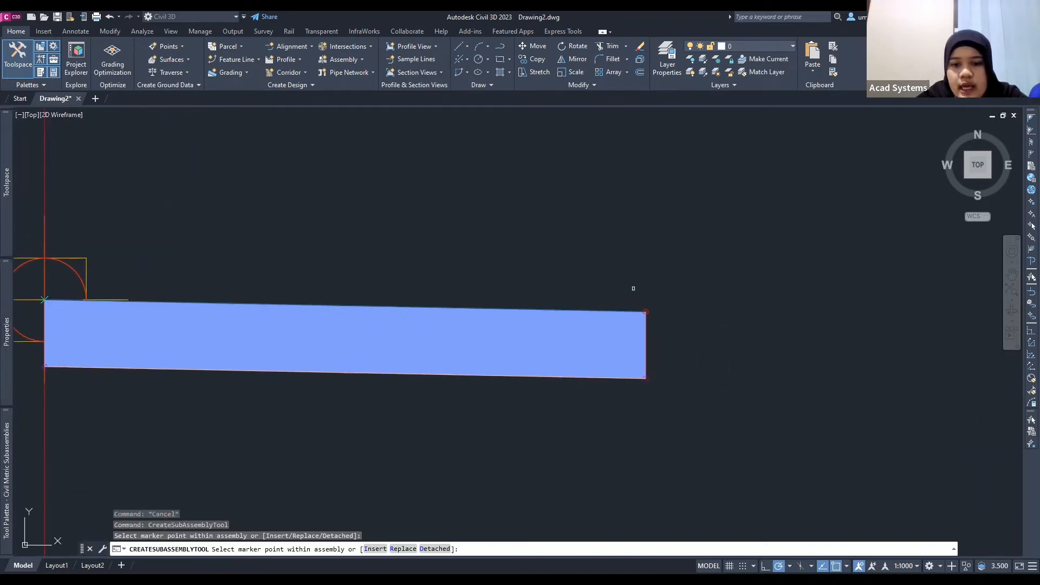
scroll(633, 290, up, 5)
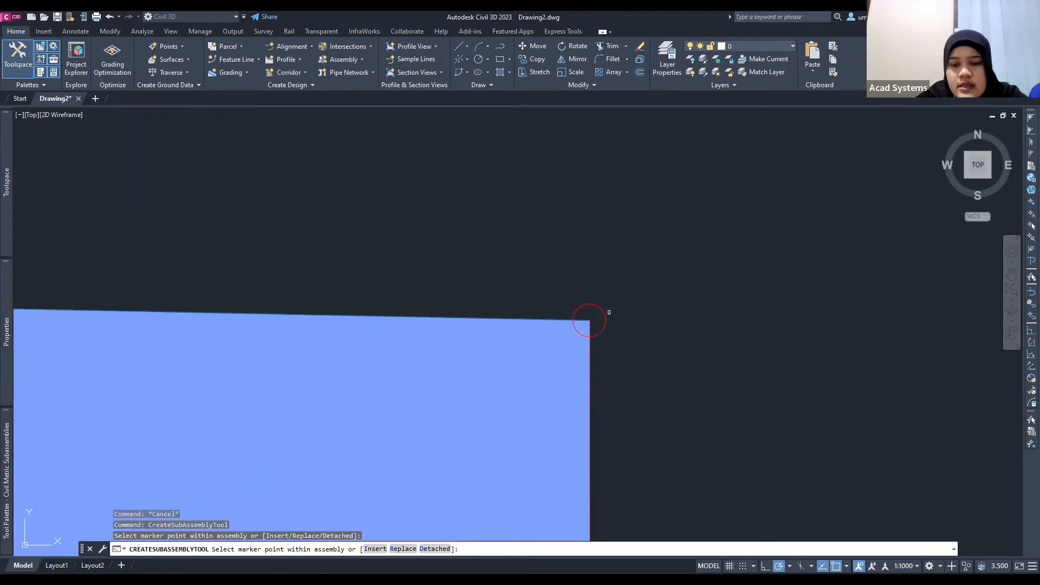
click(589, 321)
scroll(648, 317, down, 5)
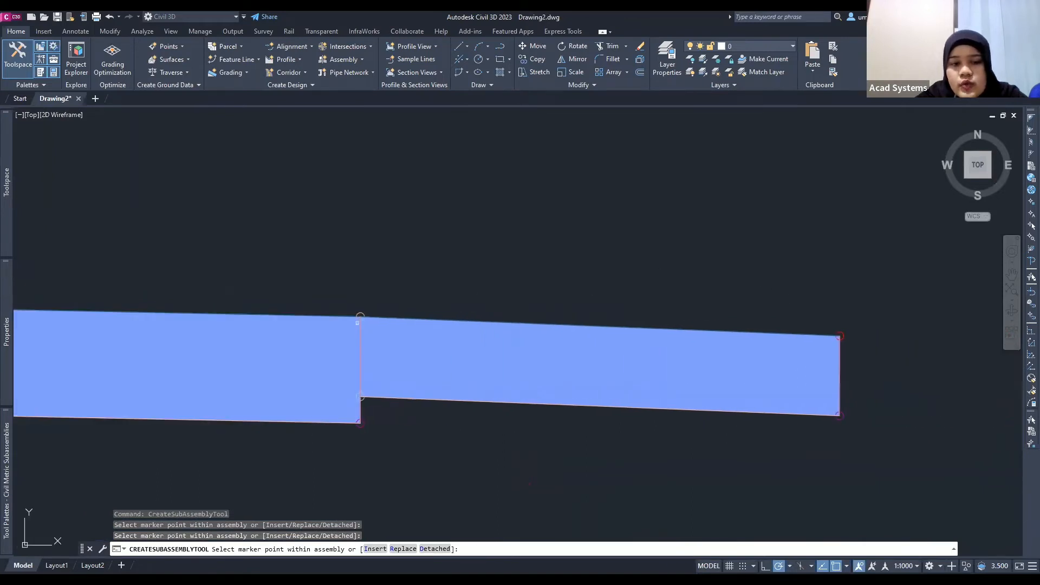
scroll(360, 317, up, 2)
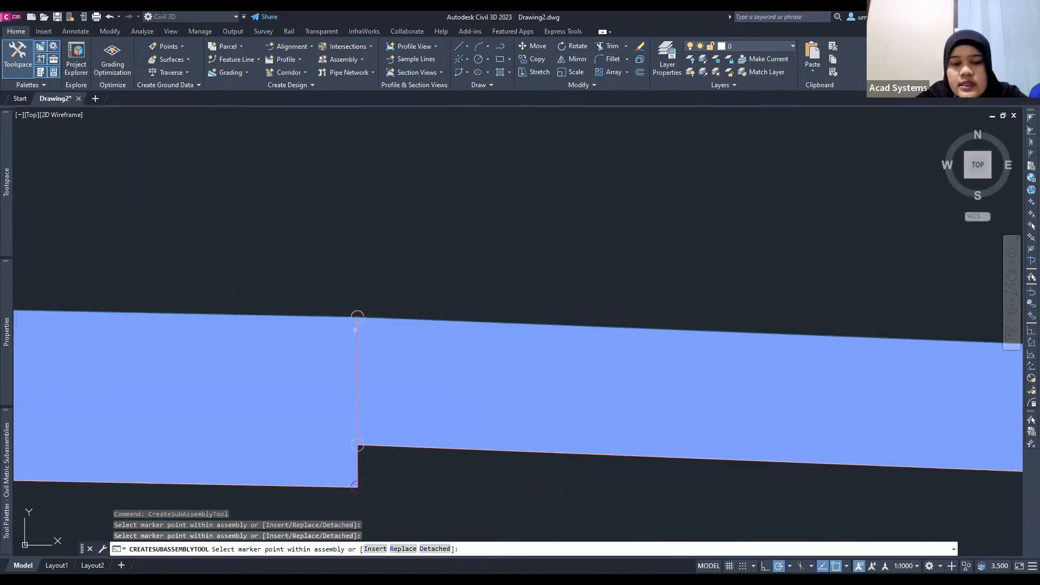
scroll(429, 313, down, 4)
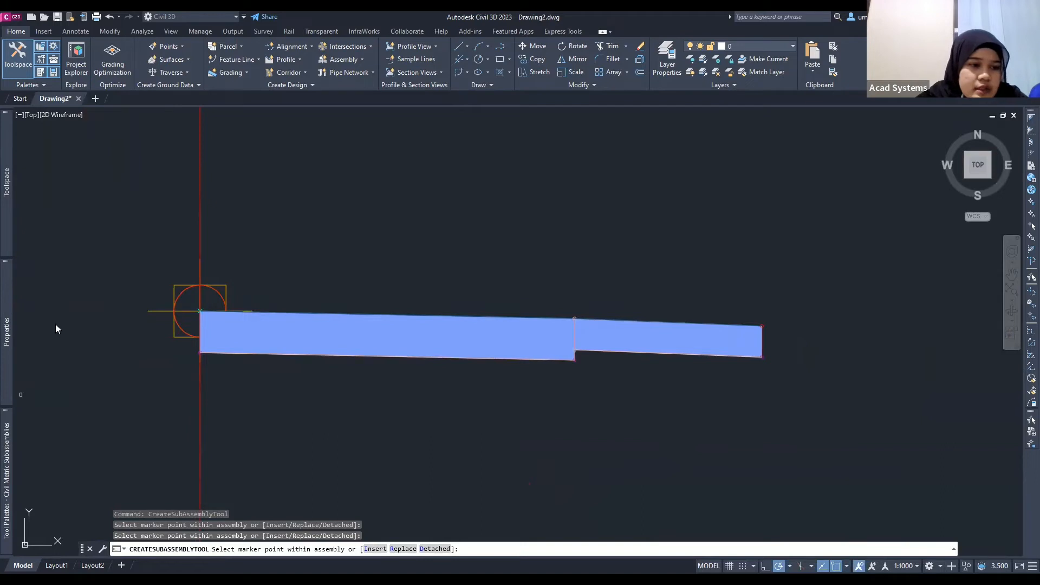
Attach a right-side BasicCurbAndGutter to the outer top corner of the shoulder and check its parameters
mouse_move(61, 283)
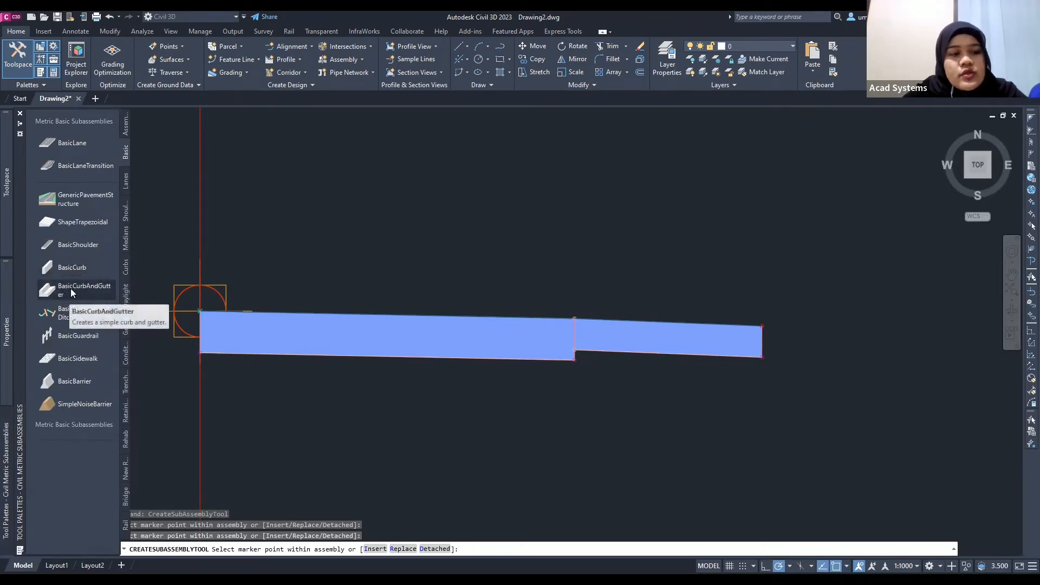
click(72, 293)
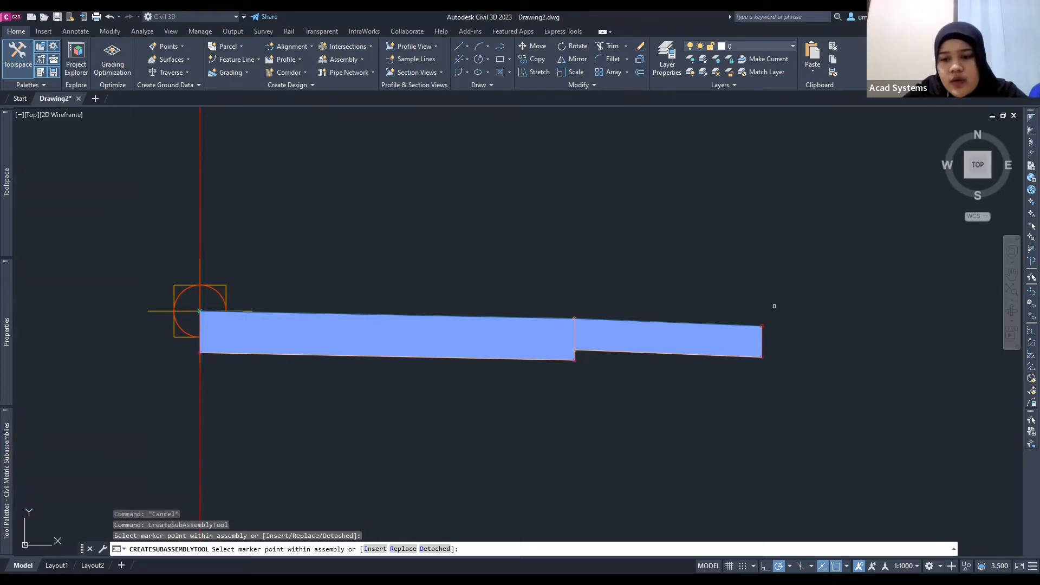
scroll(774, 306, up, 4)
scroll(749, 346, up, 4)
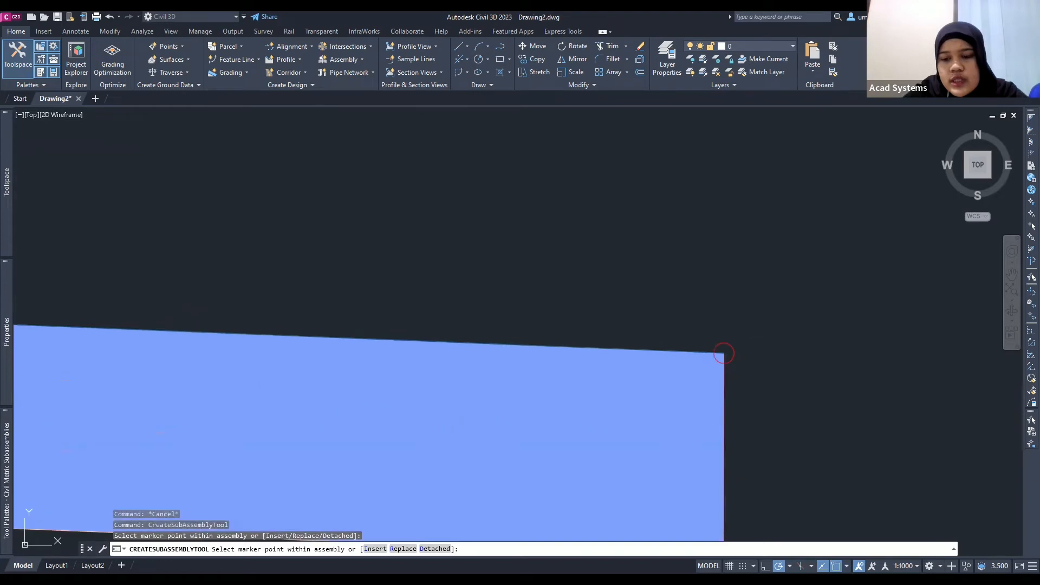
middle_drag(724, 336, 597, 280)
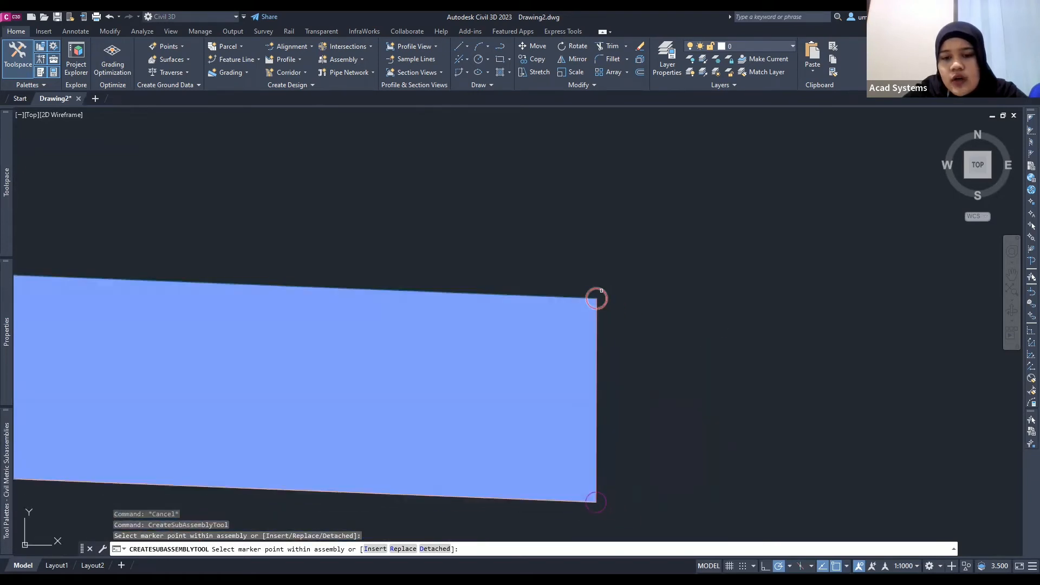
click(596, 298)
scroll(661, 296, down, 5)
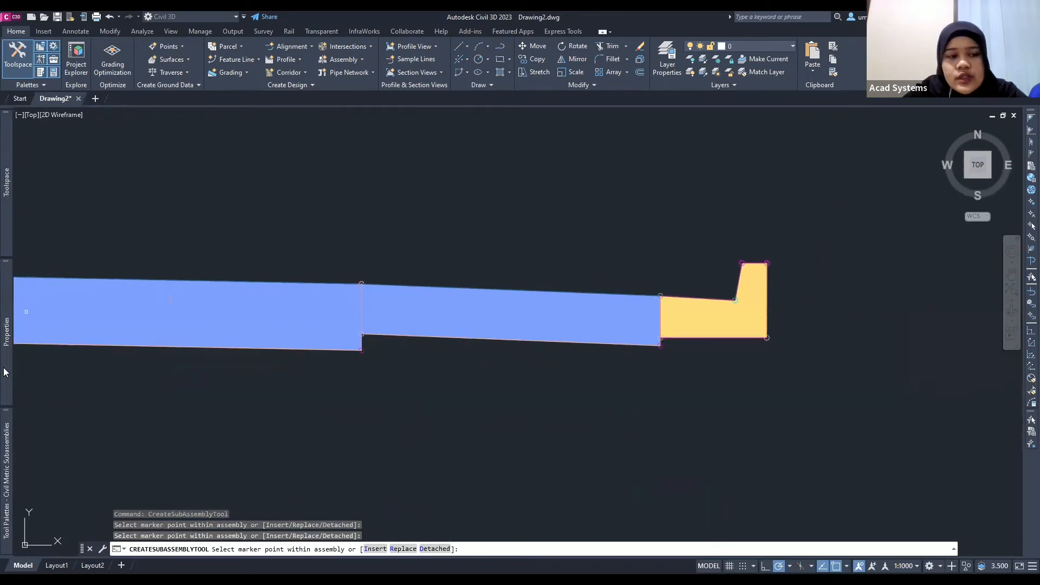
mouse_move(8, 336)
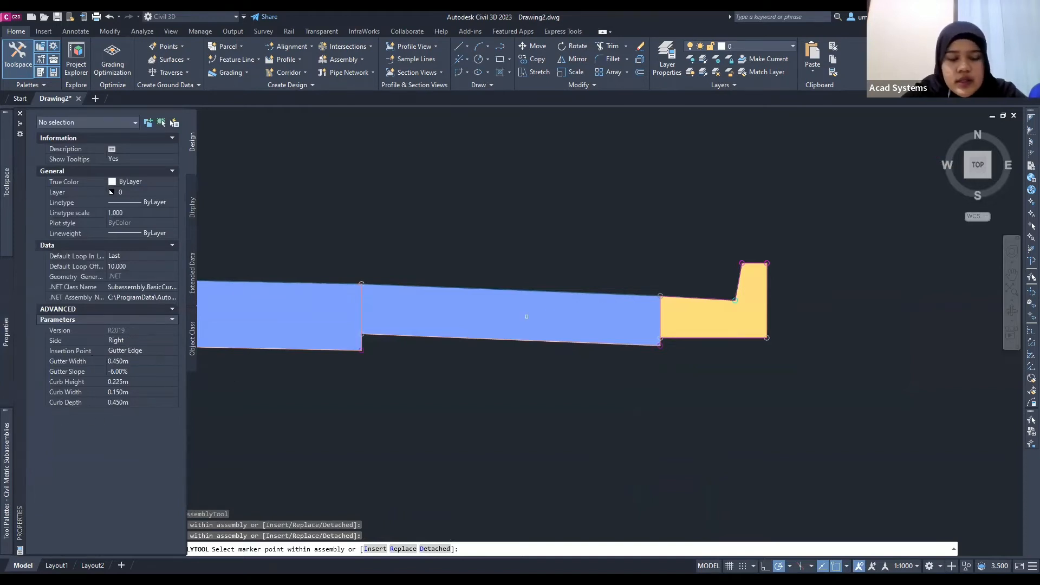
Attach a BasicSidewalk to the outer top corner of the right-side curb and gutter
scroll(561, 342, down, 2)
middle_drag(561, 342, 520, 350)
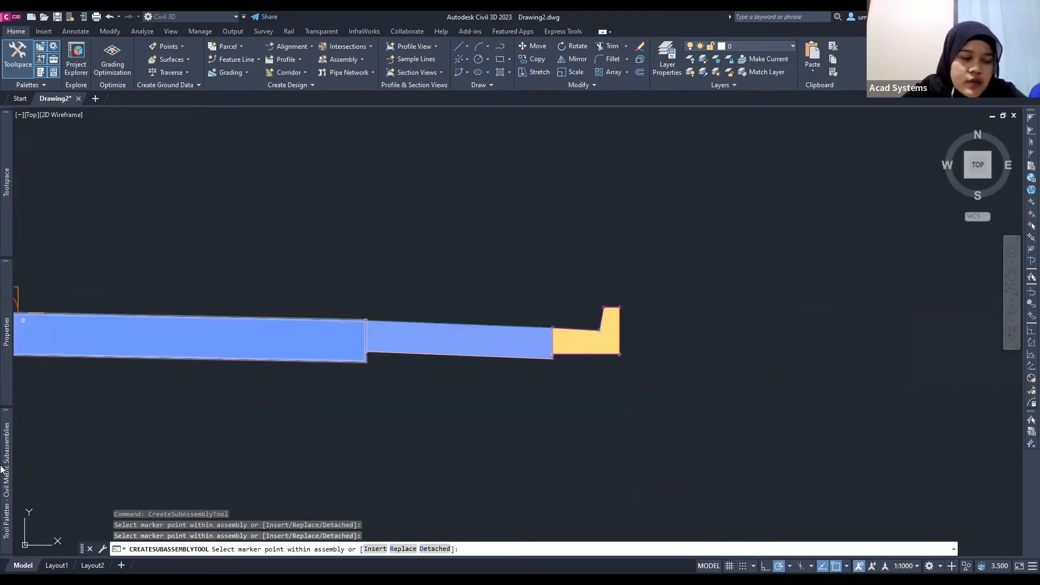
mouse_move(3, 468)
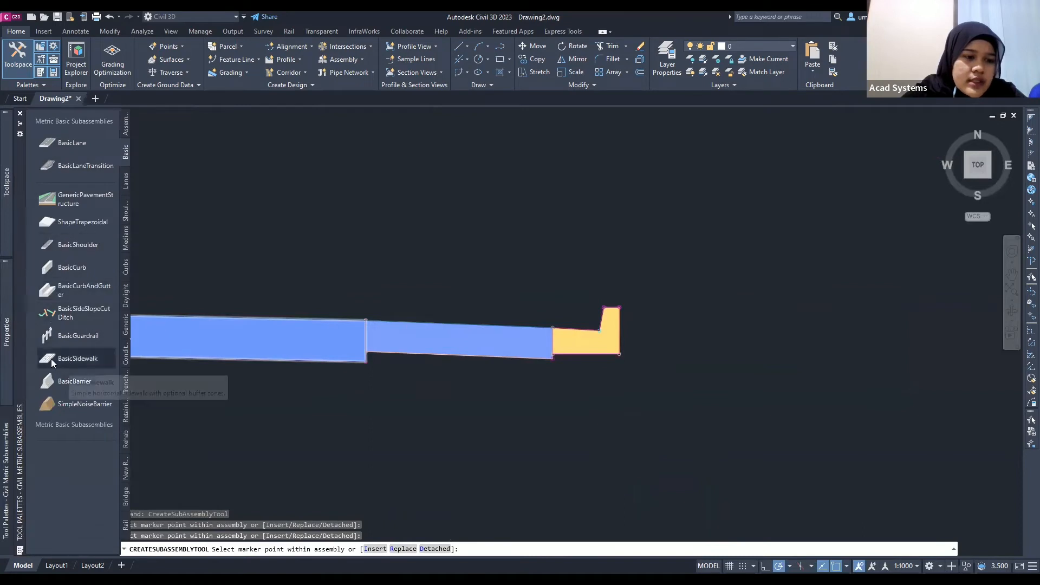
click(76, 358)
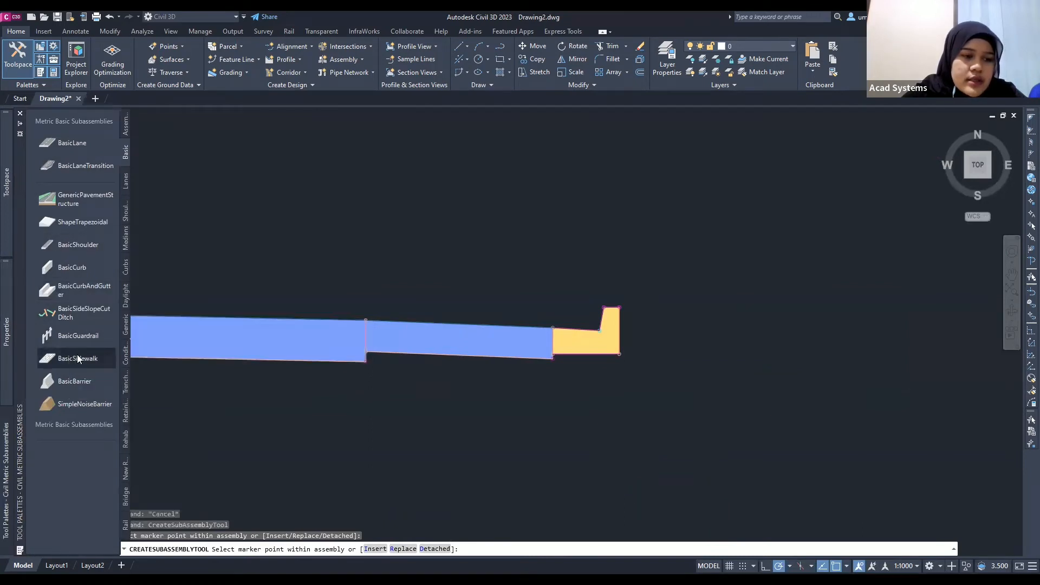
scroll(639, 305, up, 6)
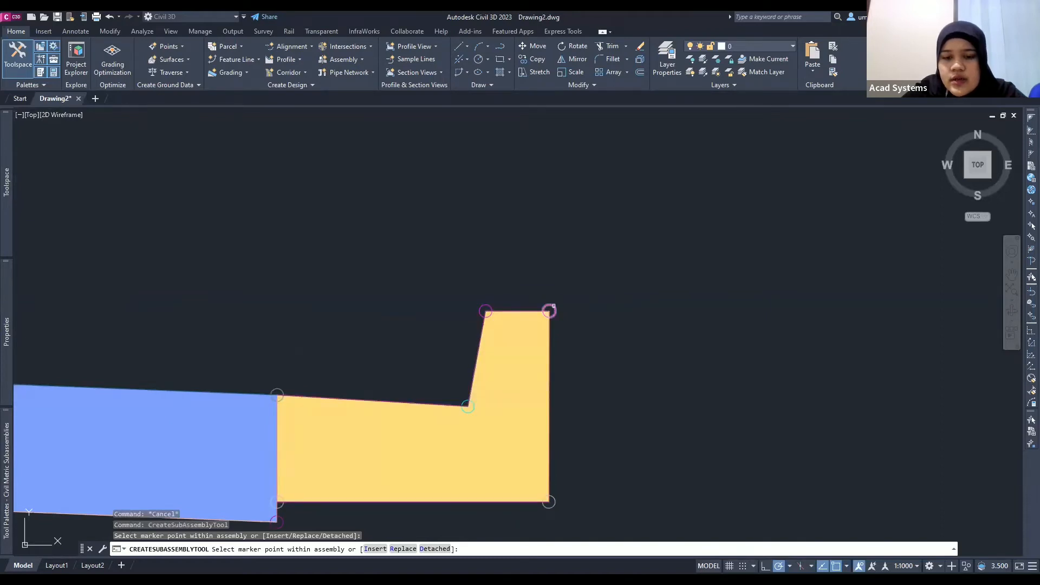
click(548, 310)
scroll(645, 305, down, 8)
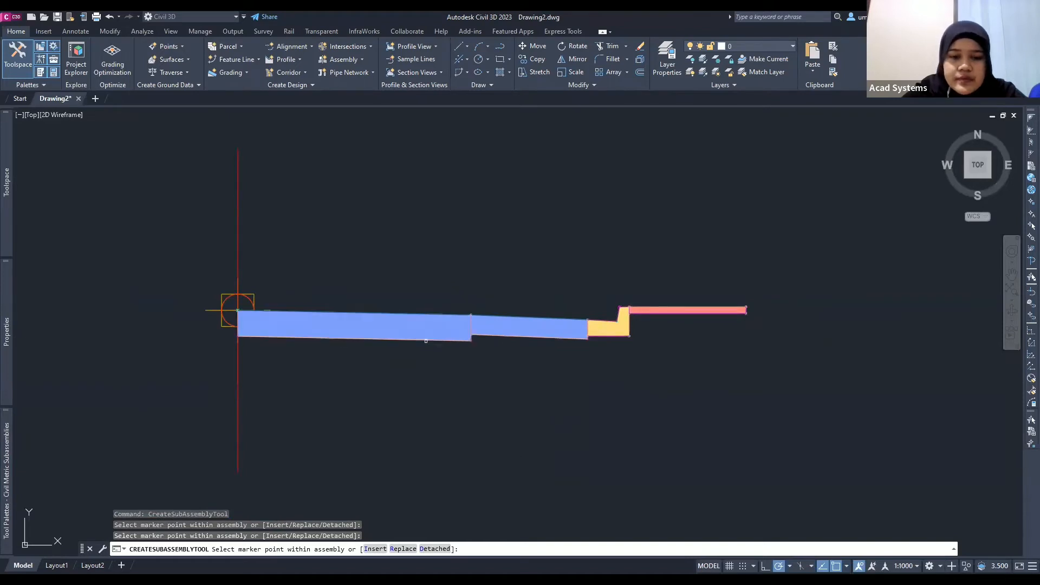
key(Escape)
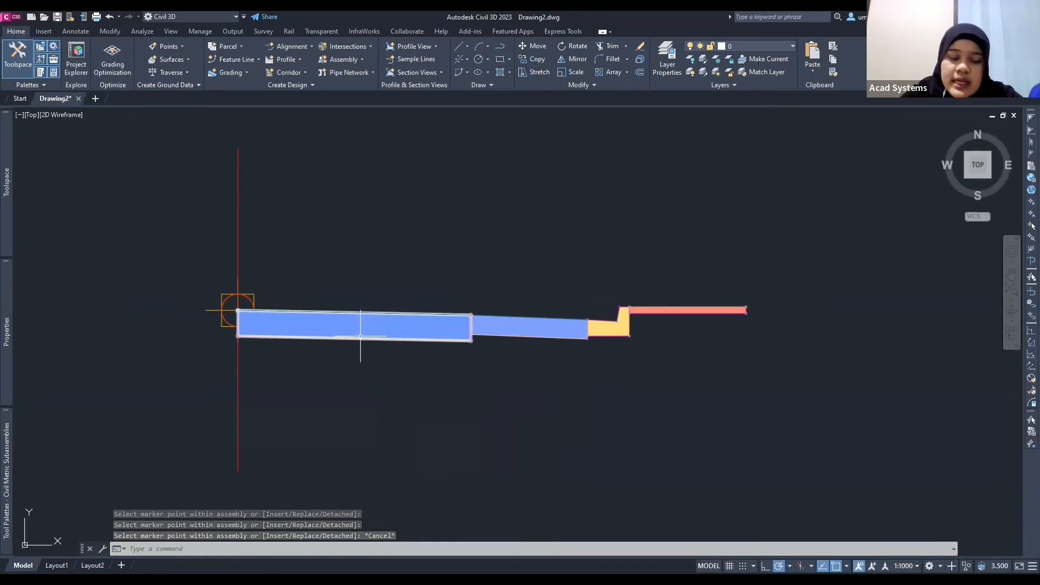
Attach a BasicSideSlopeCutDitch to the outer top corner of the right sidewalk and check its cut and fill slopes
mouse_move(5, 468)
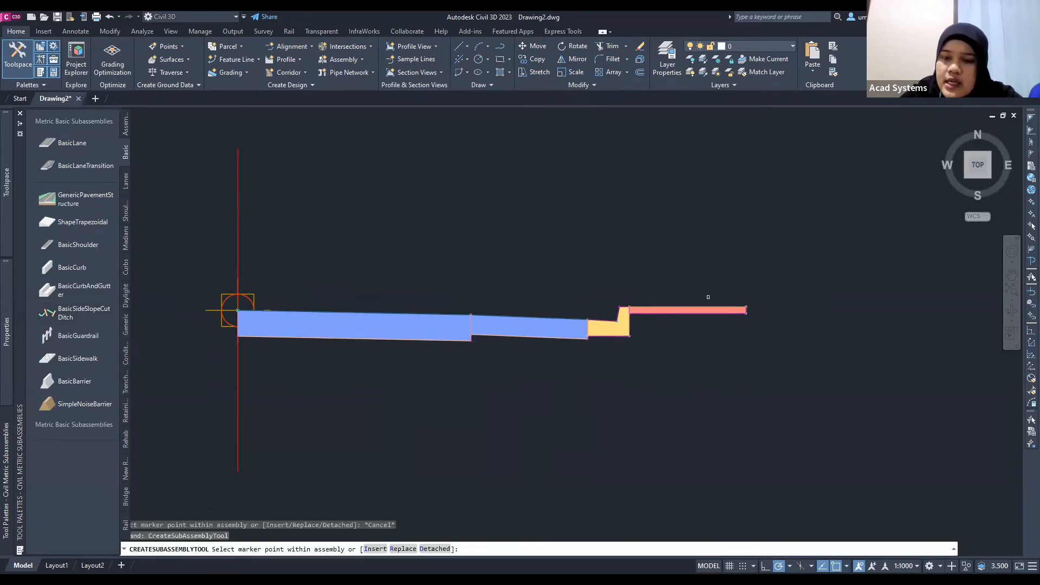
scroll(742, 307, up, 2)
middle_drag(755, 309, 691, 309)
scroll(693, 302, up, 3)
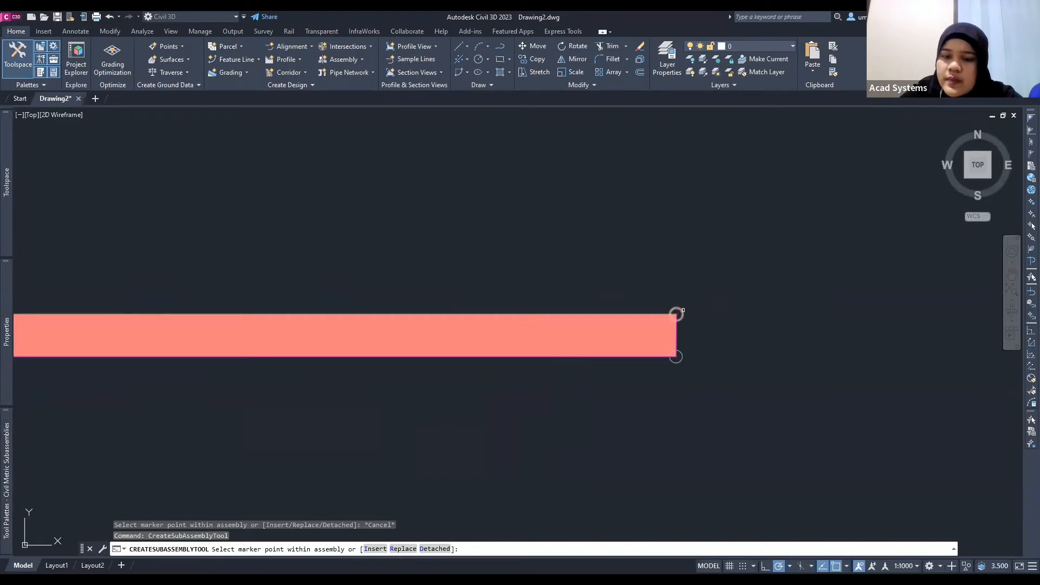
scroll(676, 313, down, 8)
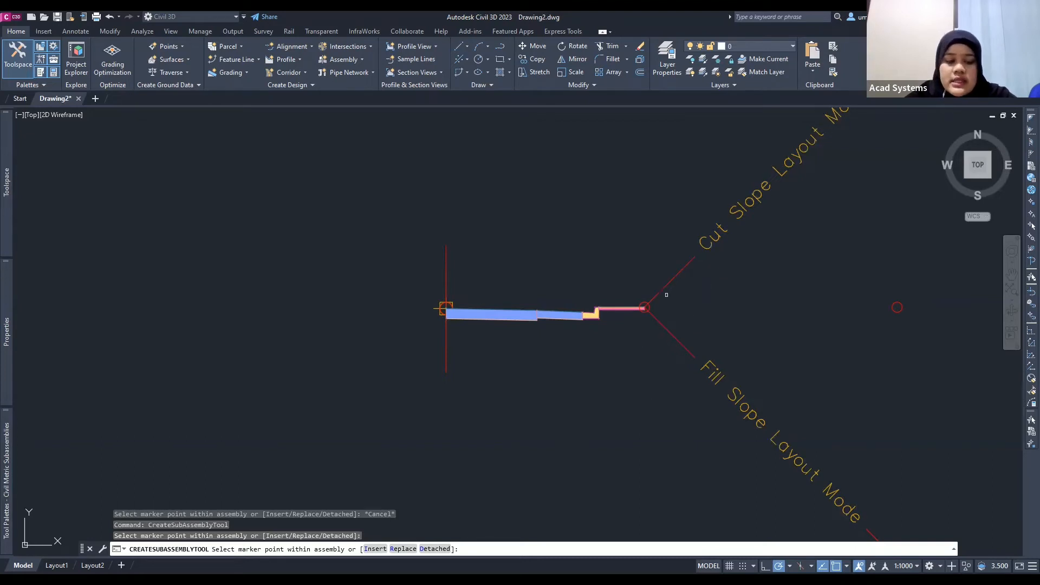
key(Escape)
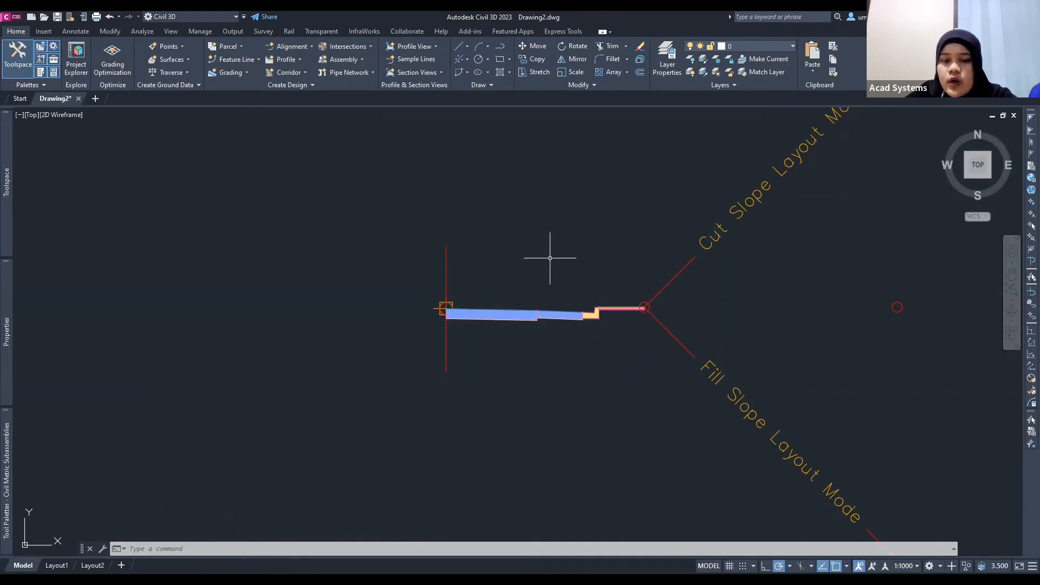
scroll(656, 371, down, 2)
middle_drag(657, 372, 608, 356)
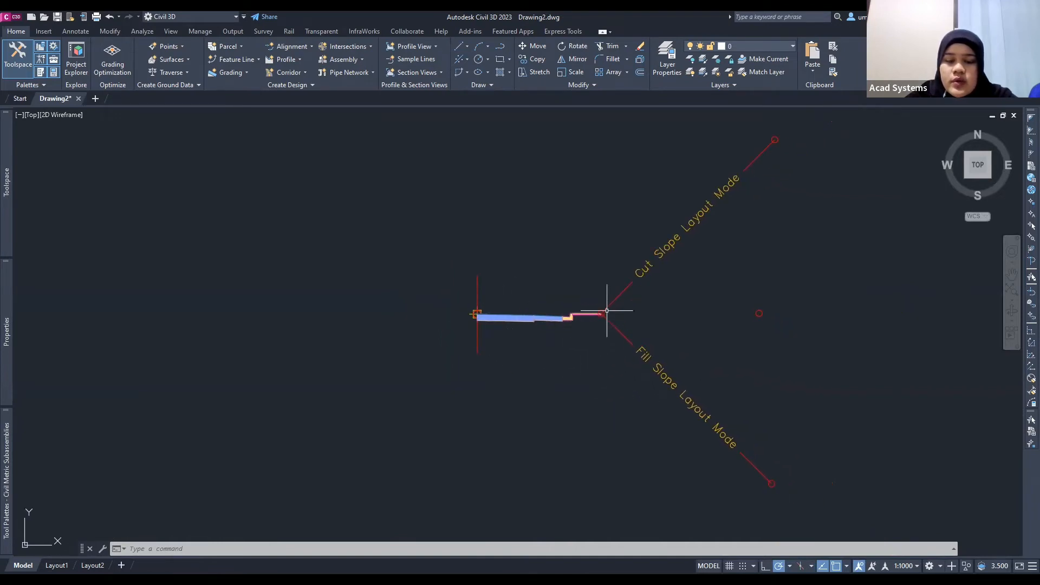
scroll(517, 320, up, 2)
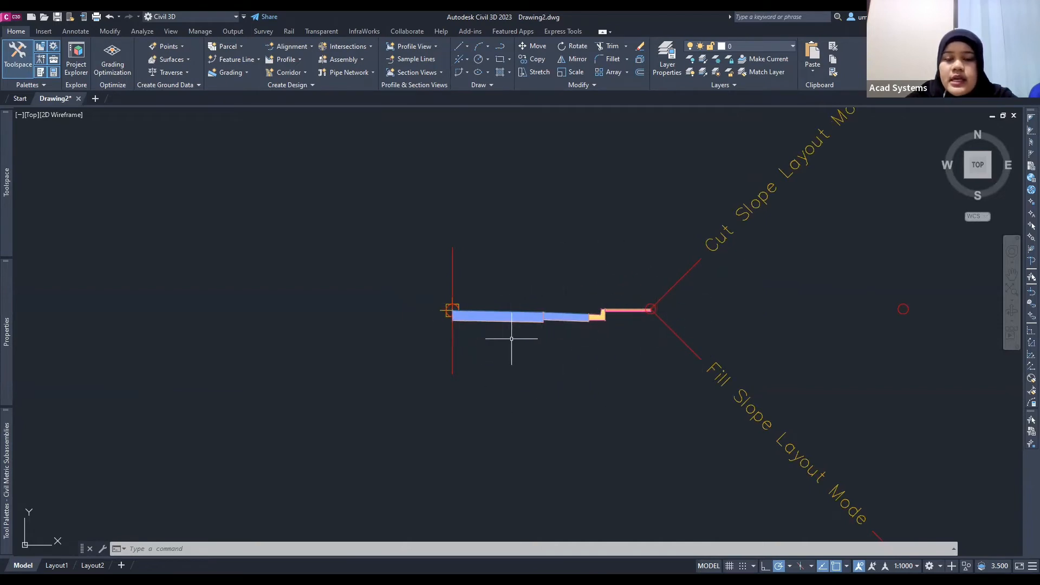
middle_drag(511, 339, 564, 343)
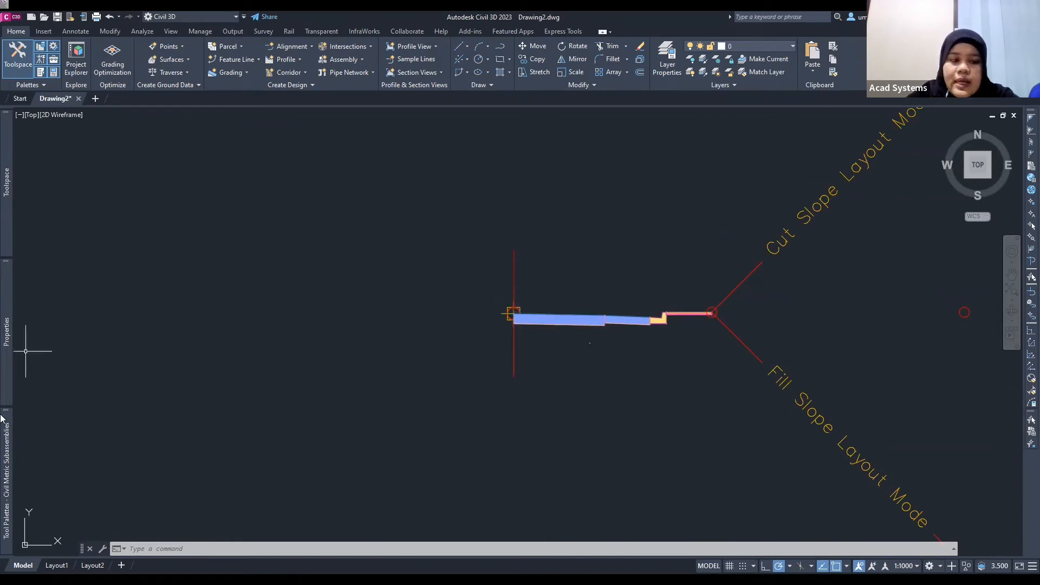
mouse_move(2, 436)
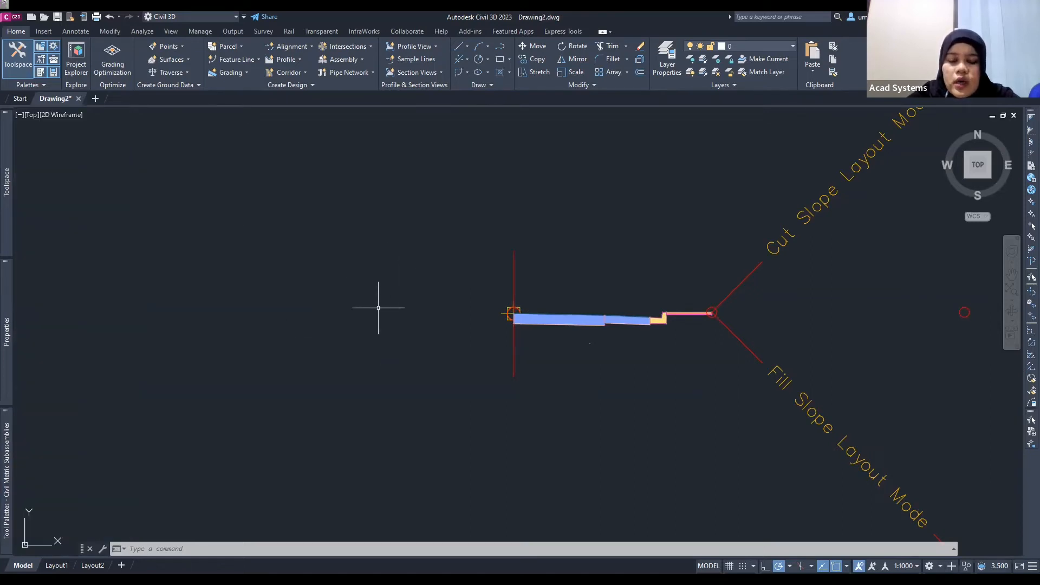
Mirror all the right-side subassemblies to the left side about the marker point of Assembly - BR
scroll(657, 326, down, 2)
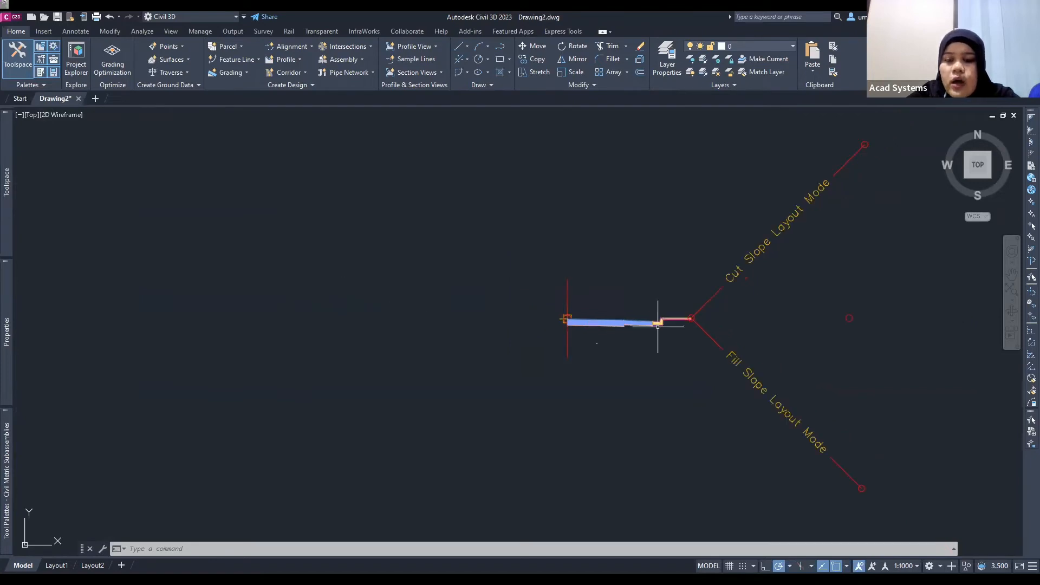
middle_drag(657, 326, 488, 323)
click(733, 510)
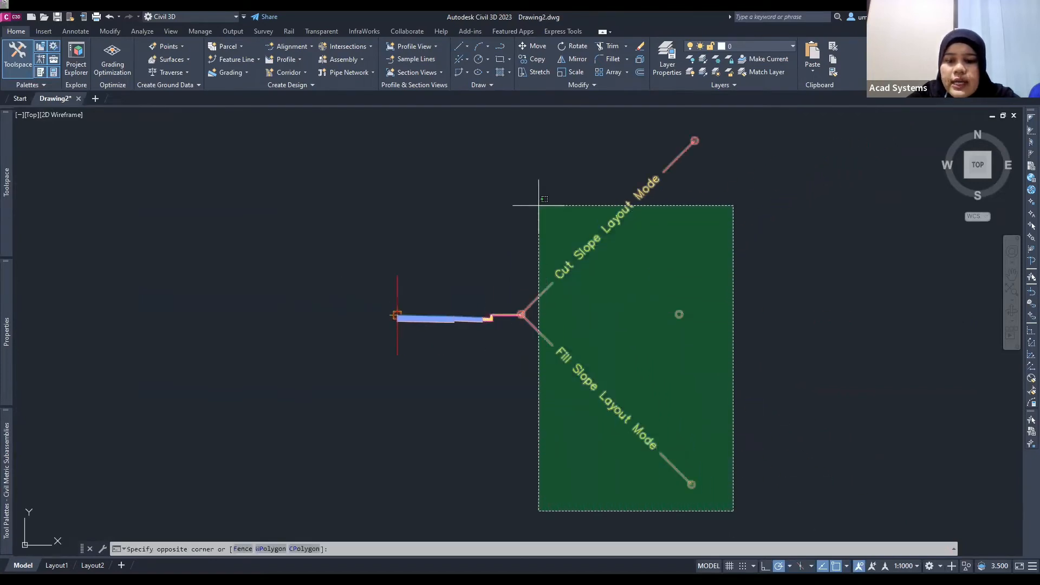
click(416, 152)
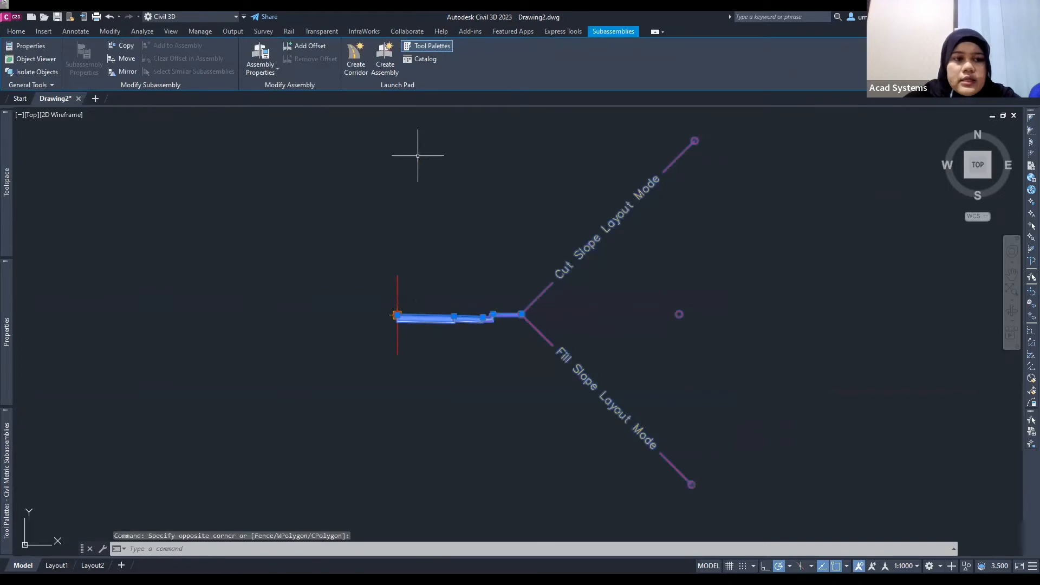
click(115, 71)
scroll(401, 303, up, 4)
middle_drag(396, 301, 446, 278)
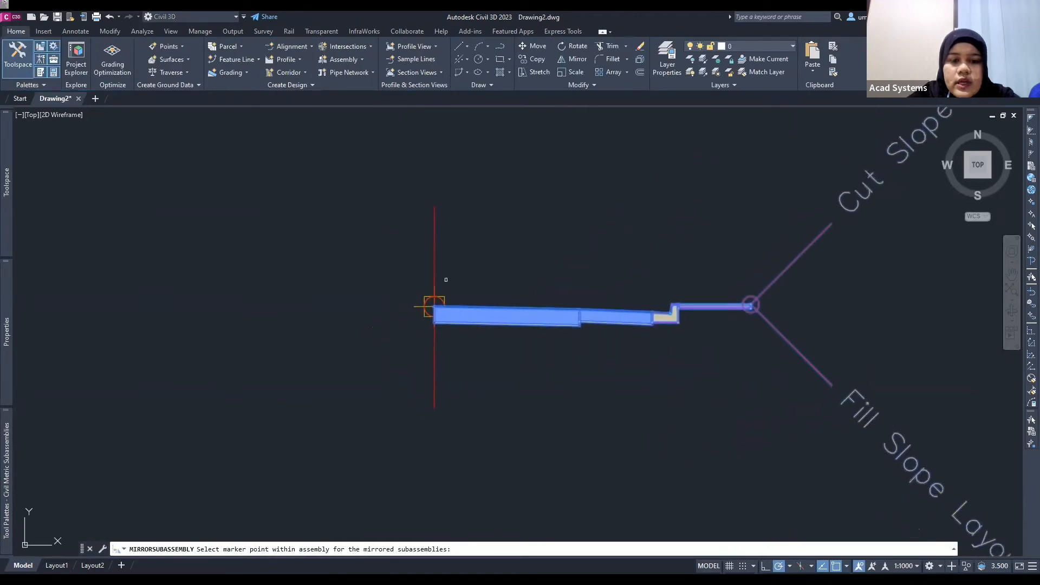
click(434, 306)
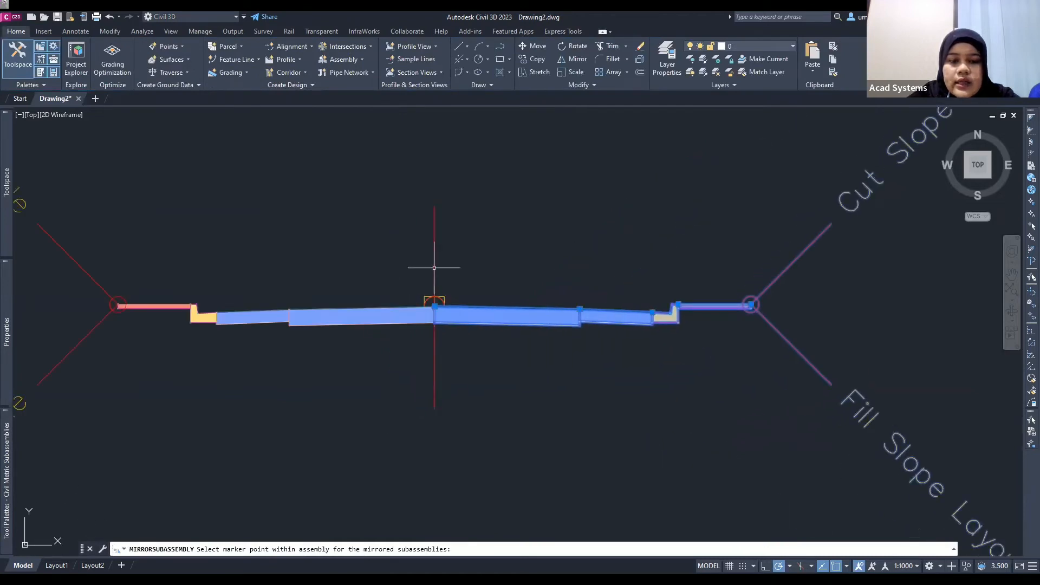
scroll(475, 313, down, 5)
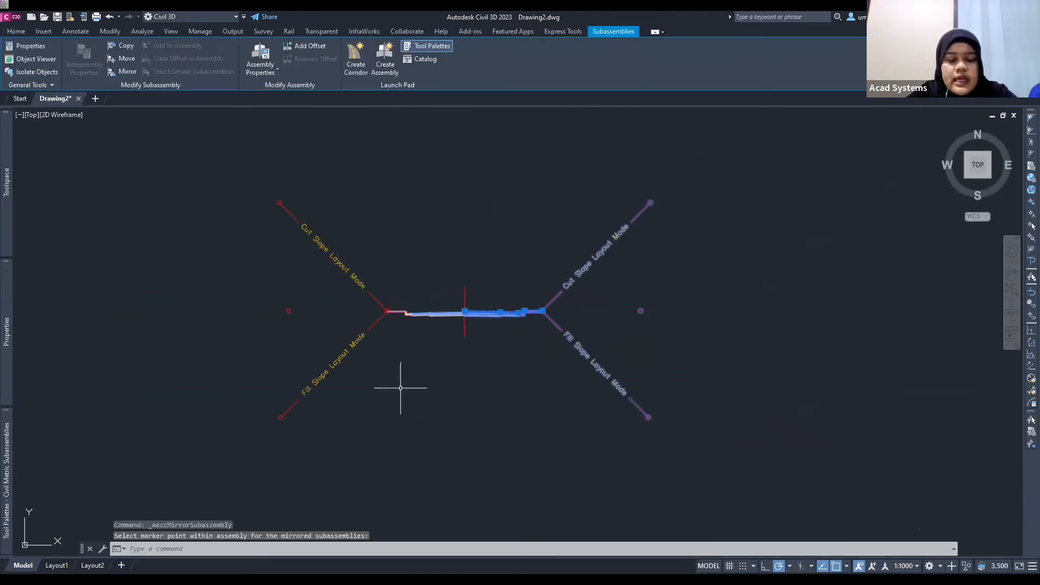
key(Escape)
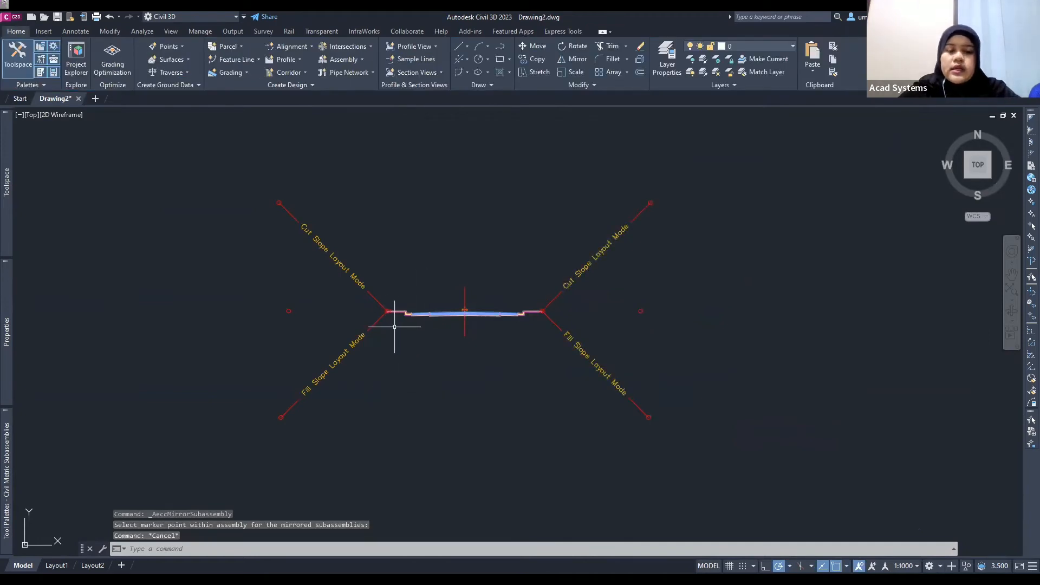
Examine the lanes, shoulders, curbs, sidewalks and side slopes on both sides of the mirrored assembly
scroll(412, 319, up, 2)
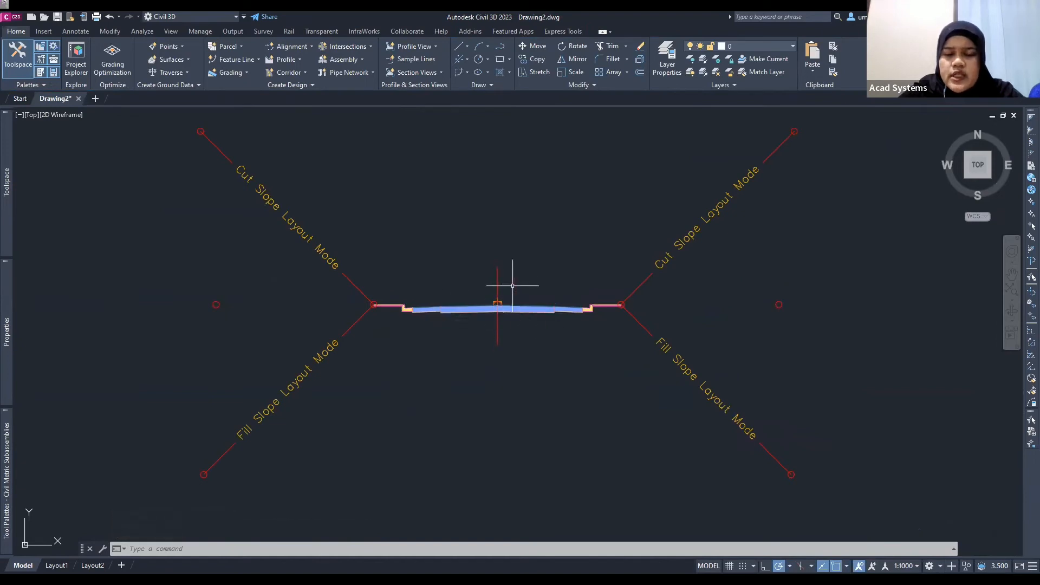
scroll(509, 336, up, 2)
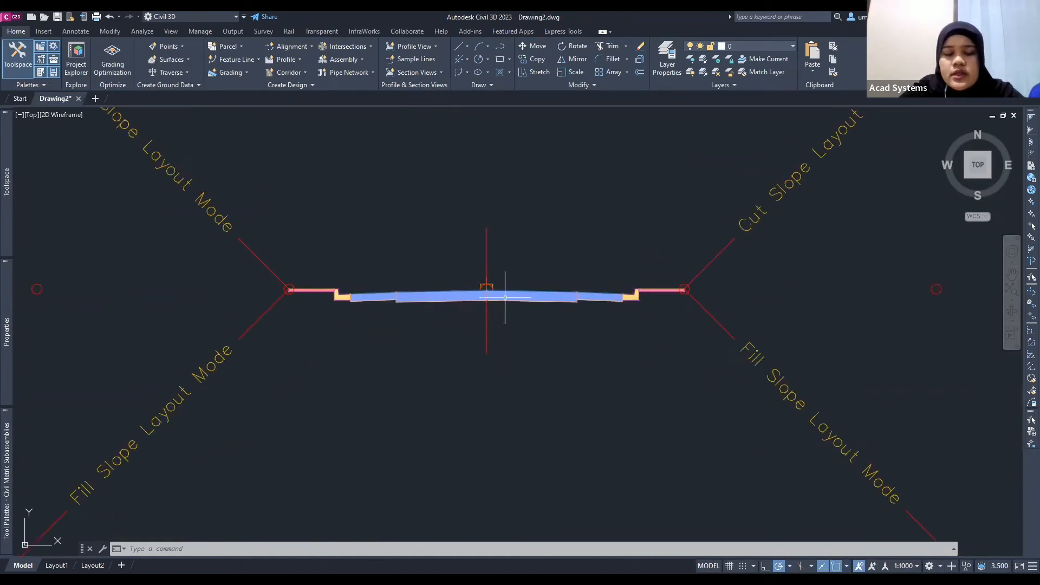
scroll(504, 297, down, 2)
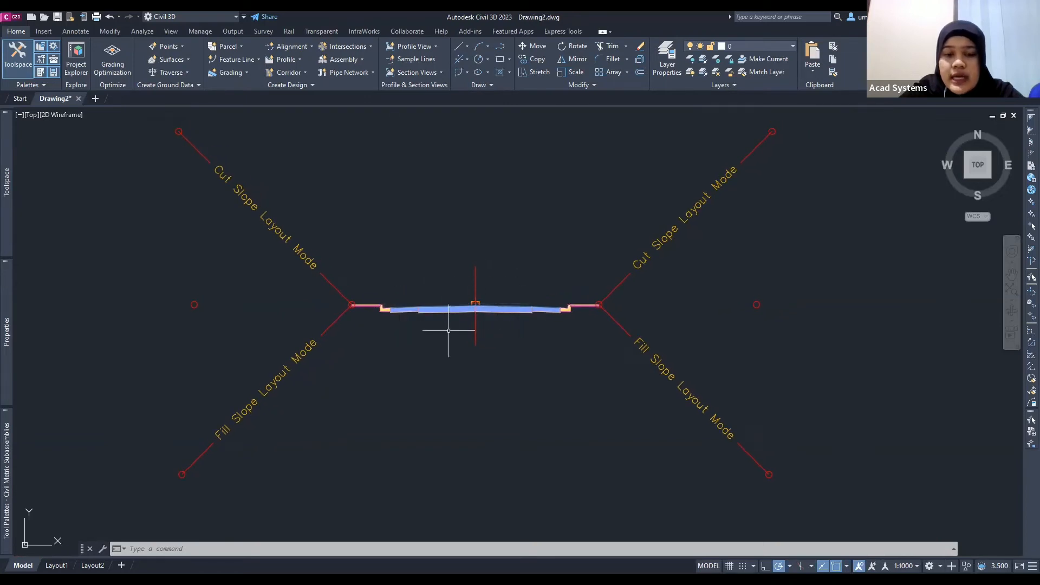
scroll(473, 298, up, 2)
mouse_move(444, 298)
middle_down()
mouse_move(493, 306)
mouse_move(484, 305)
middle_up()
scroll(359, 305, up, 2)
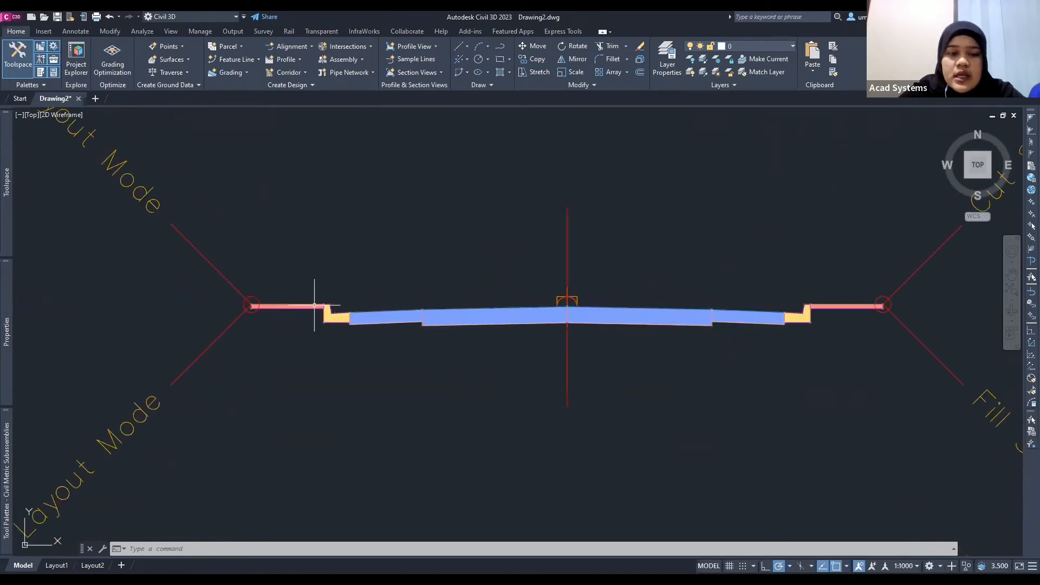
scroll(497, 329, down, 2)
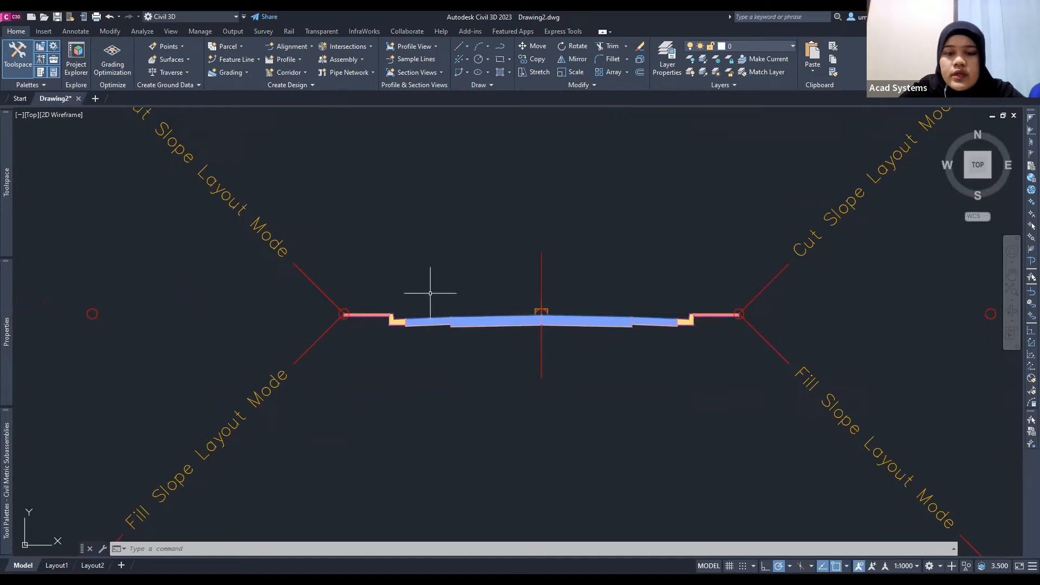
scroll(380, 319, up, 2)
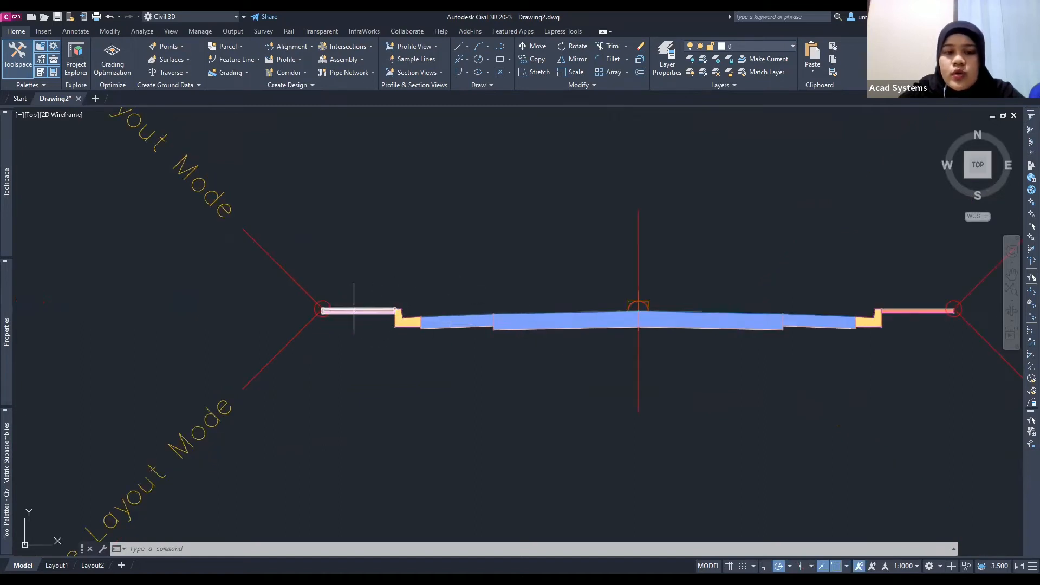
scroll(537, 310, down, 2)
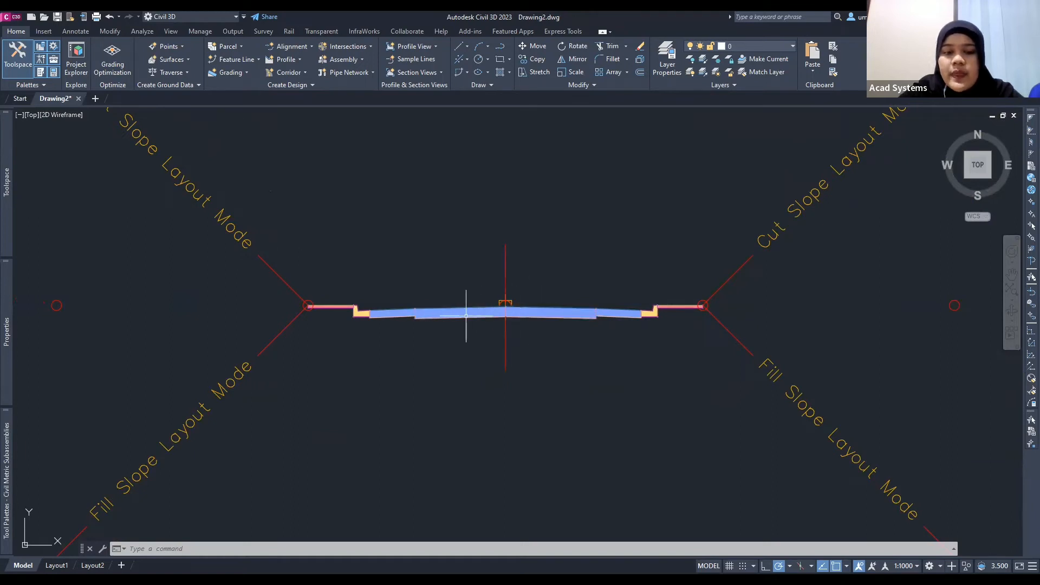
scroll(399, 294, up, 4)
scroll(466, 304, down, 2)
middle_drag(465, 304, 437, 307)
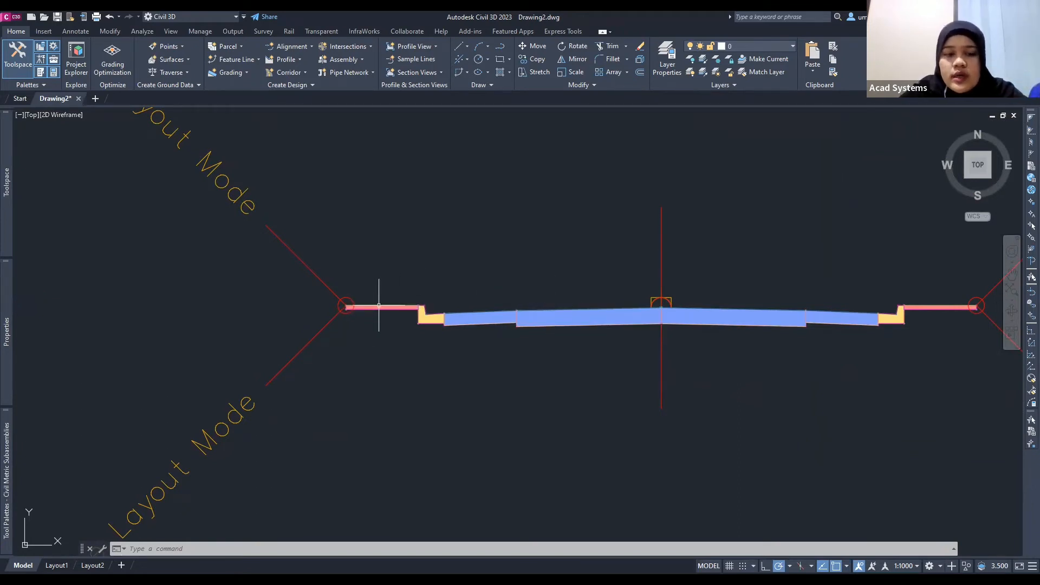
scroll(655, 315, down, 1)
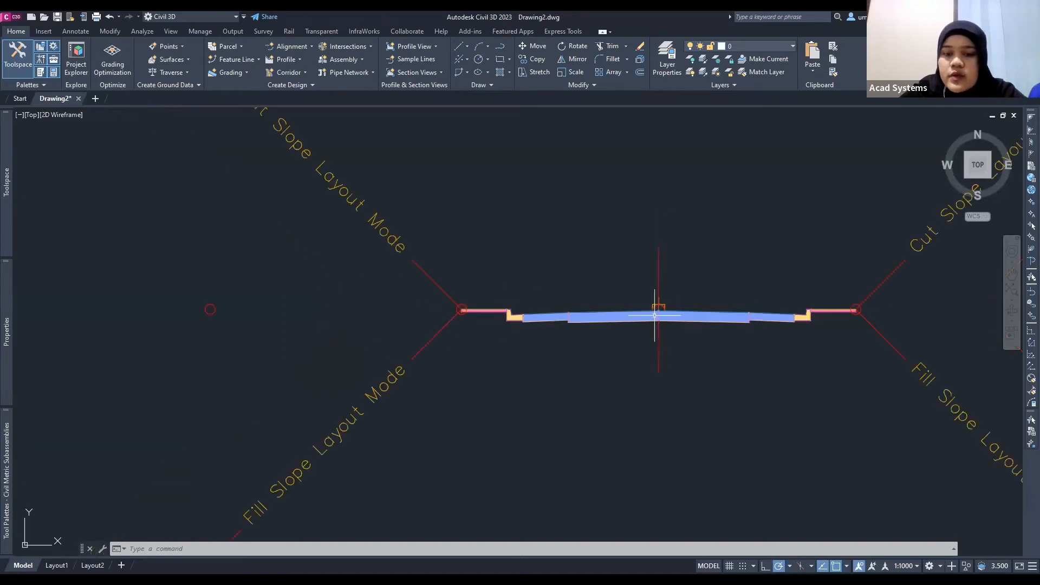
middle_drag(654, 315, 534, 307)
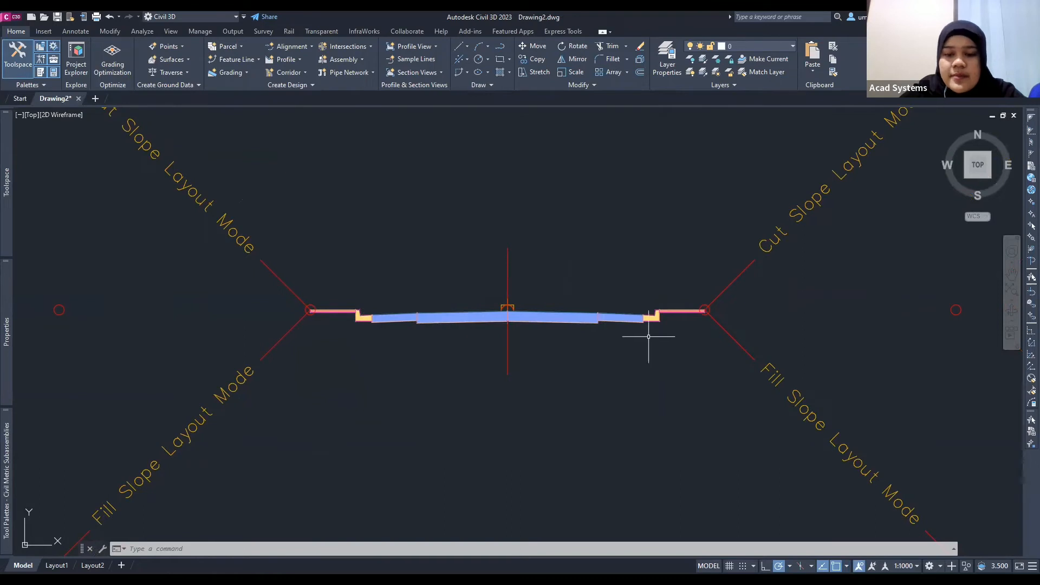
scroll(648, 336, down, 2)
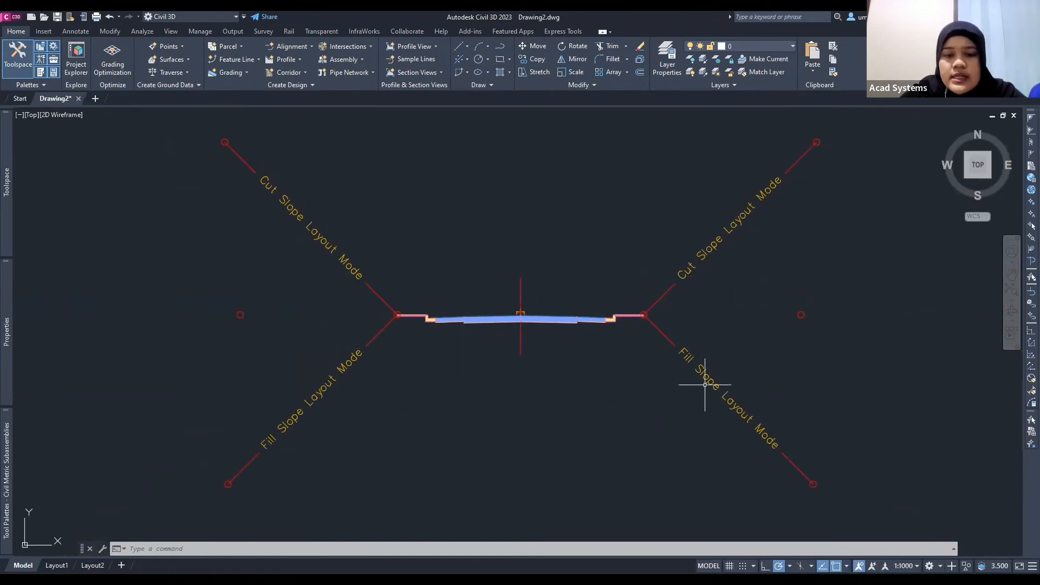
scroll(553, 348, down, 2)
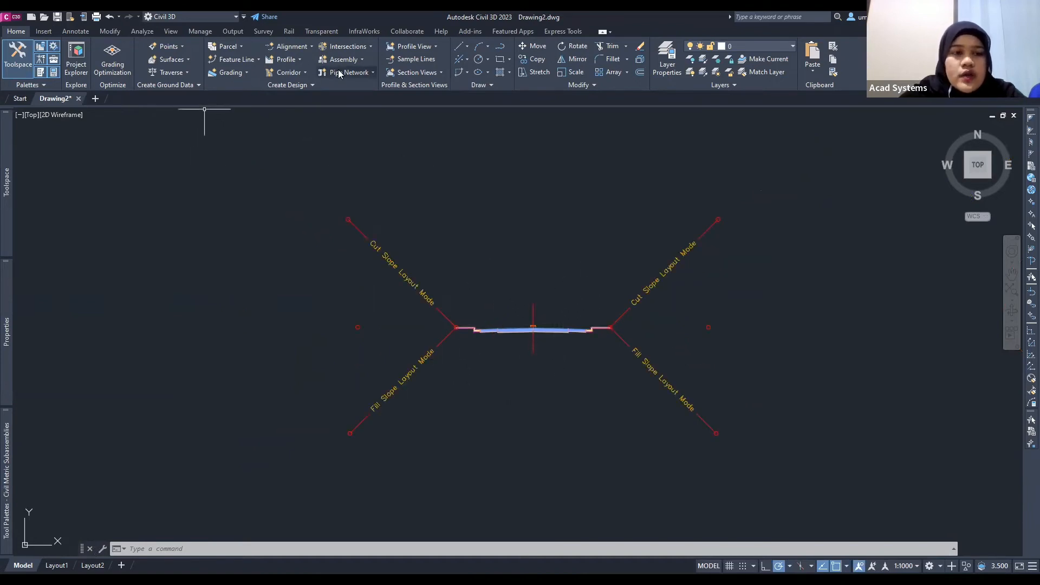
Start a corridor named Basic Roadway along Alignment - BR, using Propose Profile as its profile
click(299, 73)
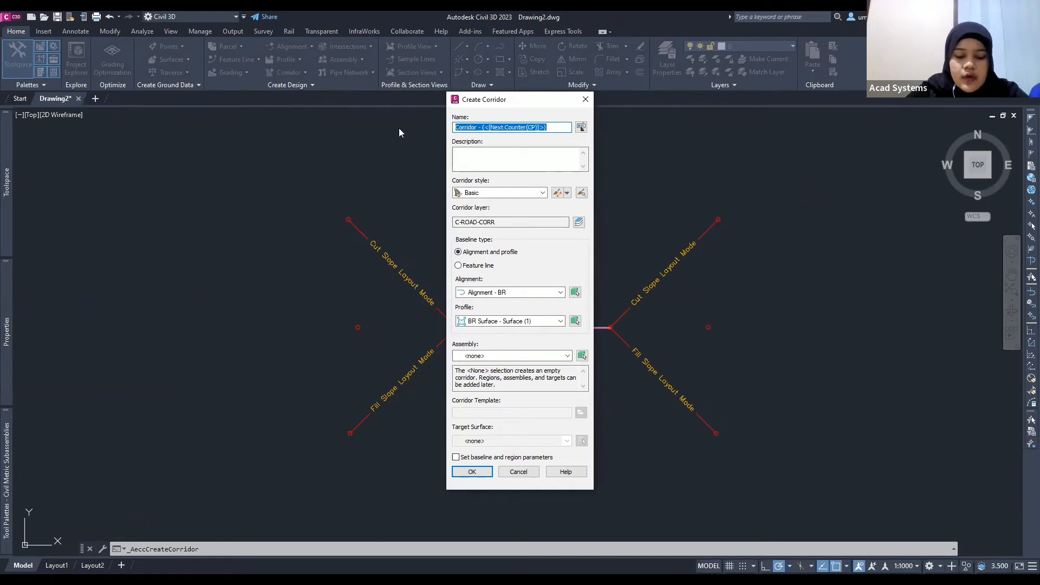
text(bA)
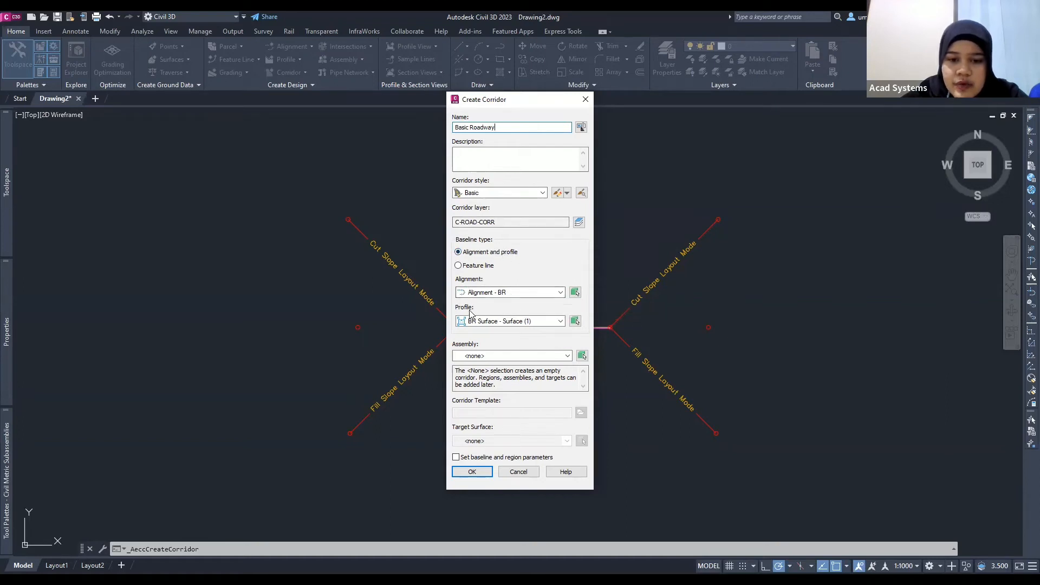
click(508, 324)
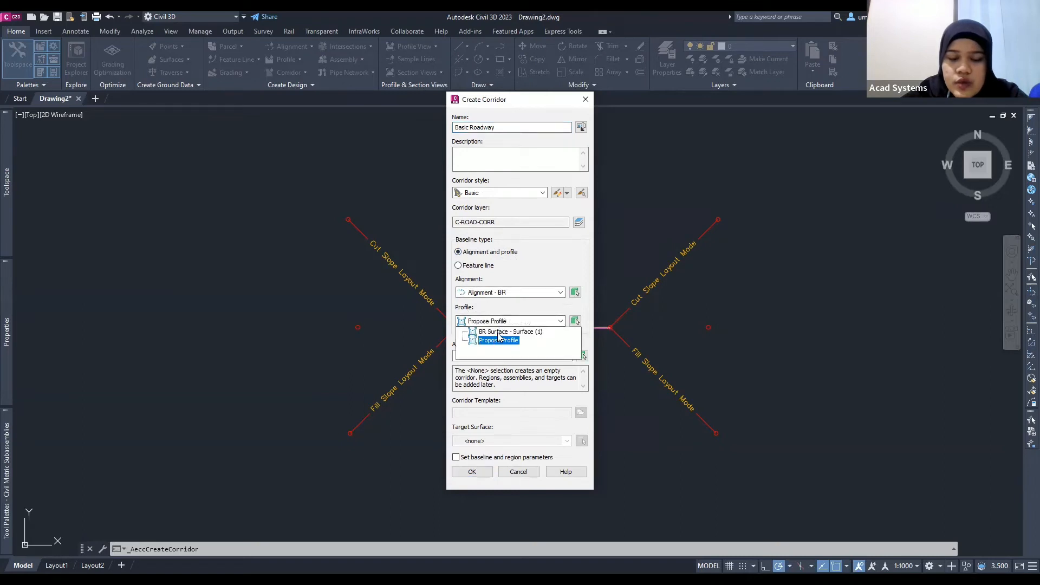
click(498, 340)
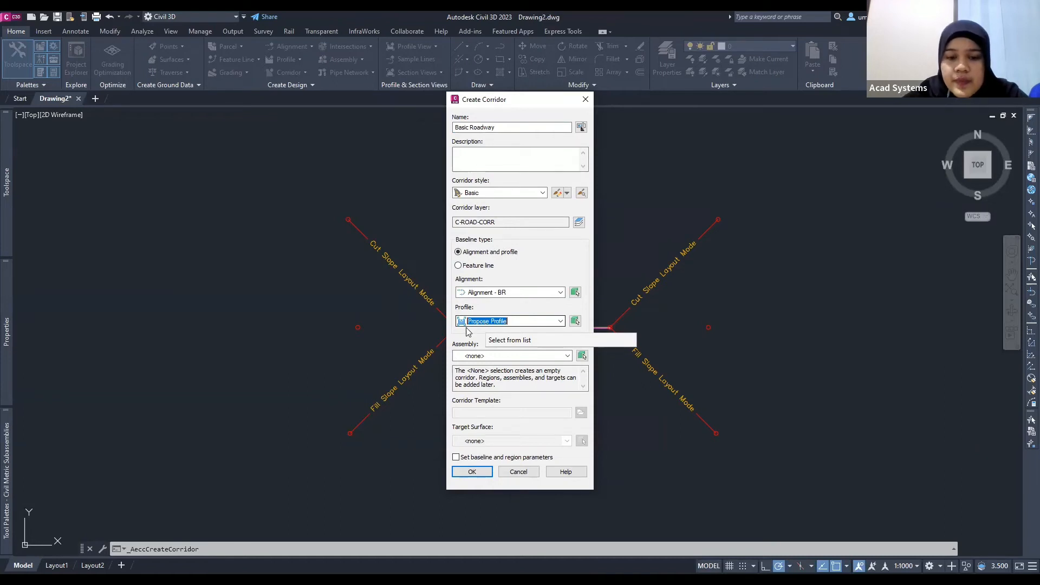
Assign Assembly - BR as the corridor's assembly and BR Surface as its target surface
click(477, 356)
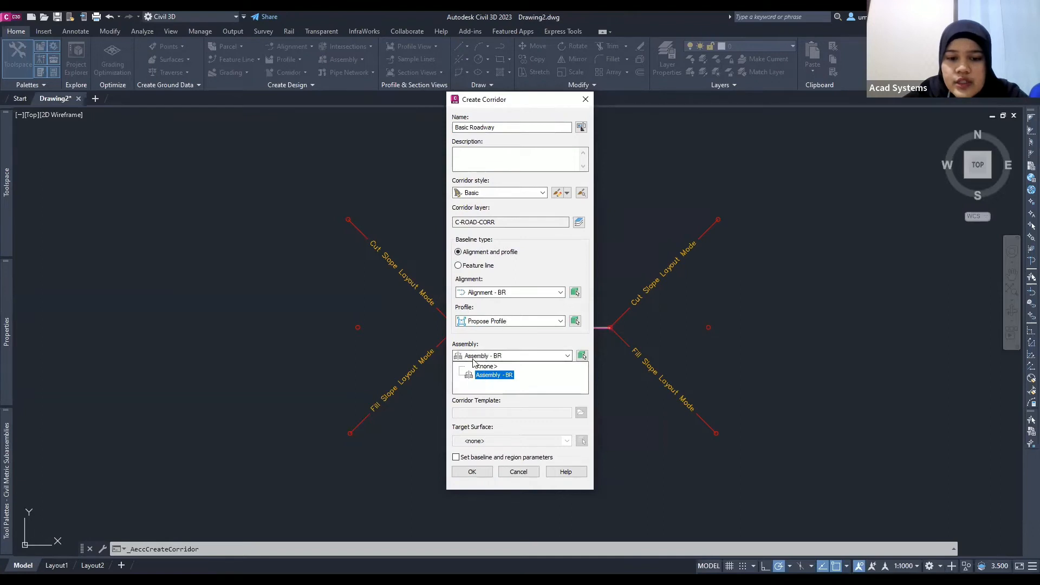
click(482, 375)
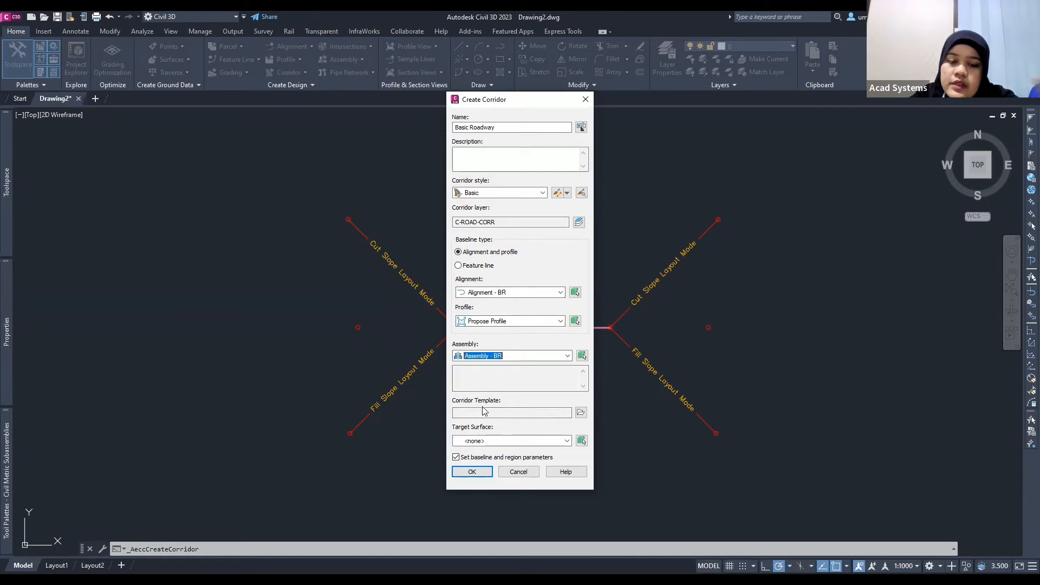
click(490, 441)
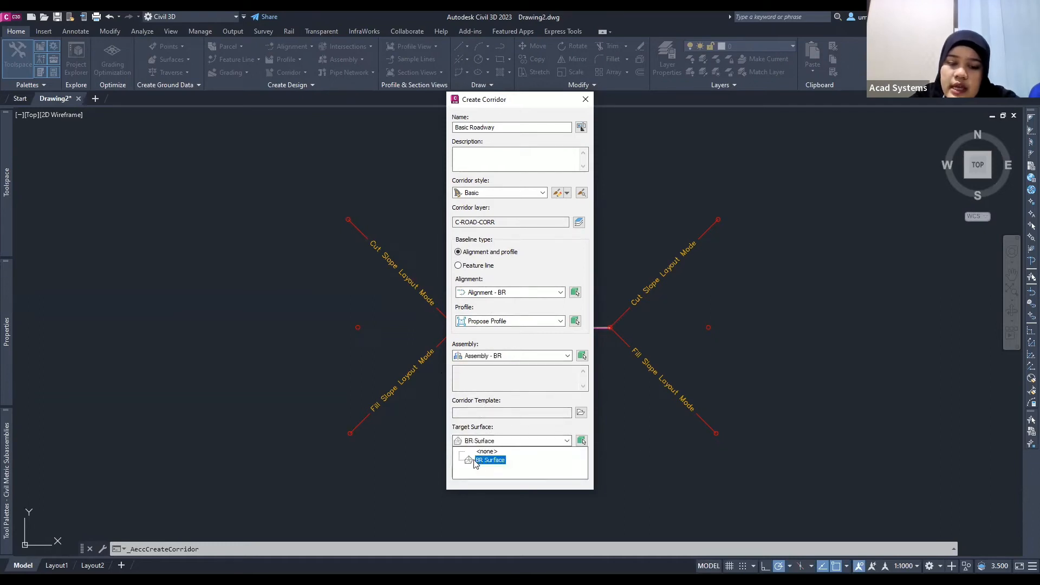
click(461, 435)
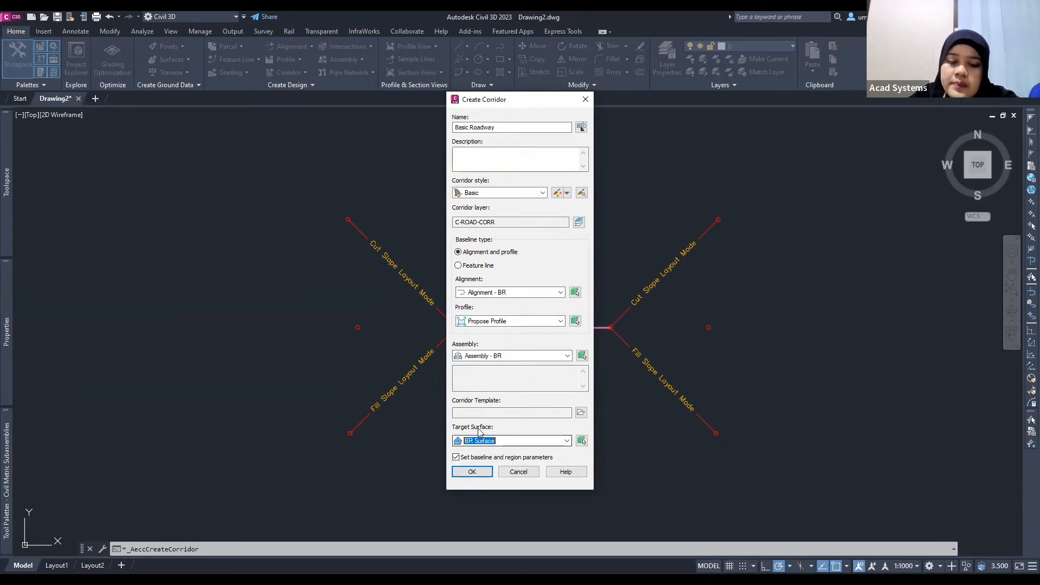
Create the corridor with the default baseline and region parameters, rebuild it and dismiss the event list
click(471, 474)
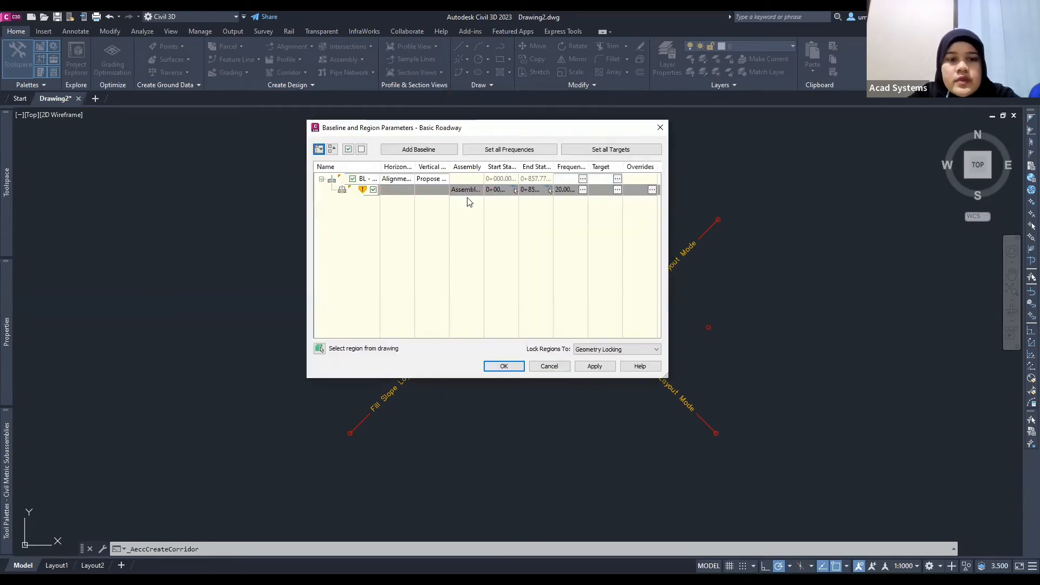
click(490, 366)
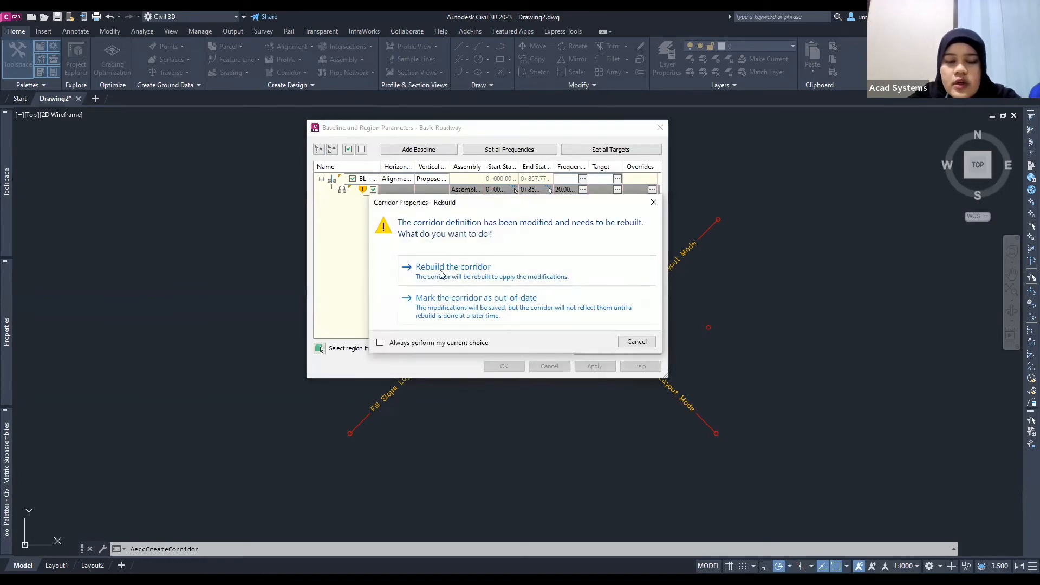
click(449, 267)
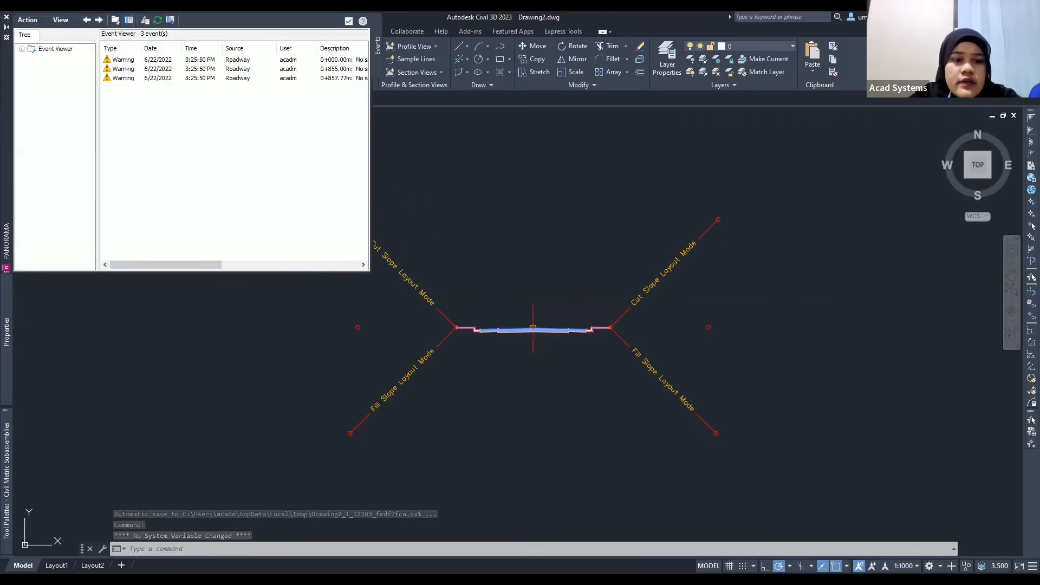
click(7, 17)
Locate the new corridor on the contoured surface in plan view, away from the assembly
scroll(331, 328, down, 4)
middle_drag(322, 330, 552, 332)
scroll(385, 329, down, 4)
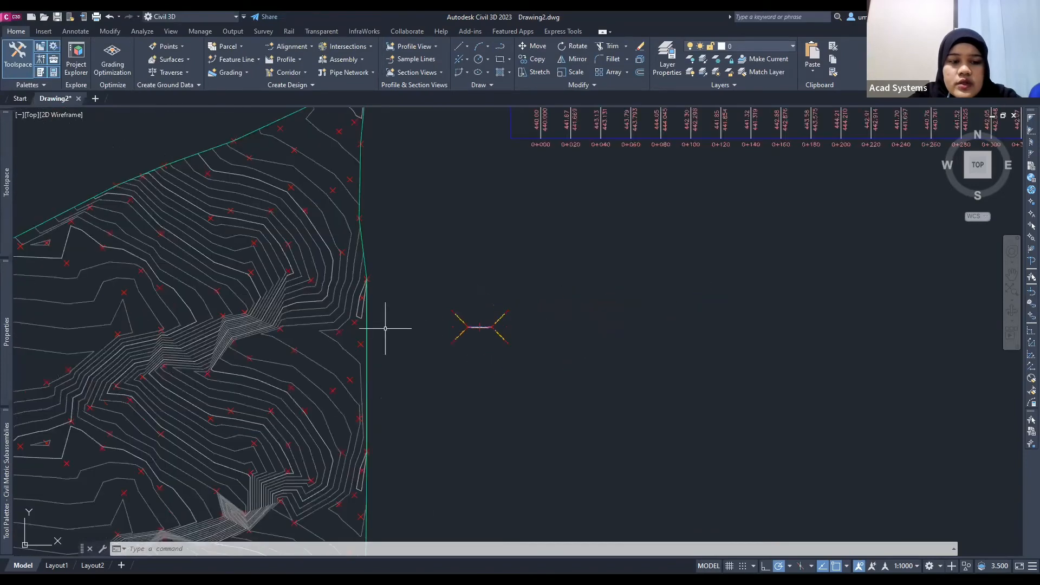
scroll(385, 328, down, 2)
scroll(345, 329, down, 2)
middle_drag(352, 325, 533, 259)
middle_drag(453, 381, 538, 240)
scroll(449, 317, up, 2)
mouse_move(450, 317)
middle_down()
mouse_move(473, 271)
mouse_move(450, 335)
middle_up()
scroll(470, 284, down, 2)
drag(450, 334, 447, 350)
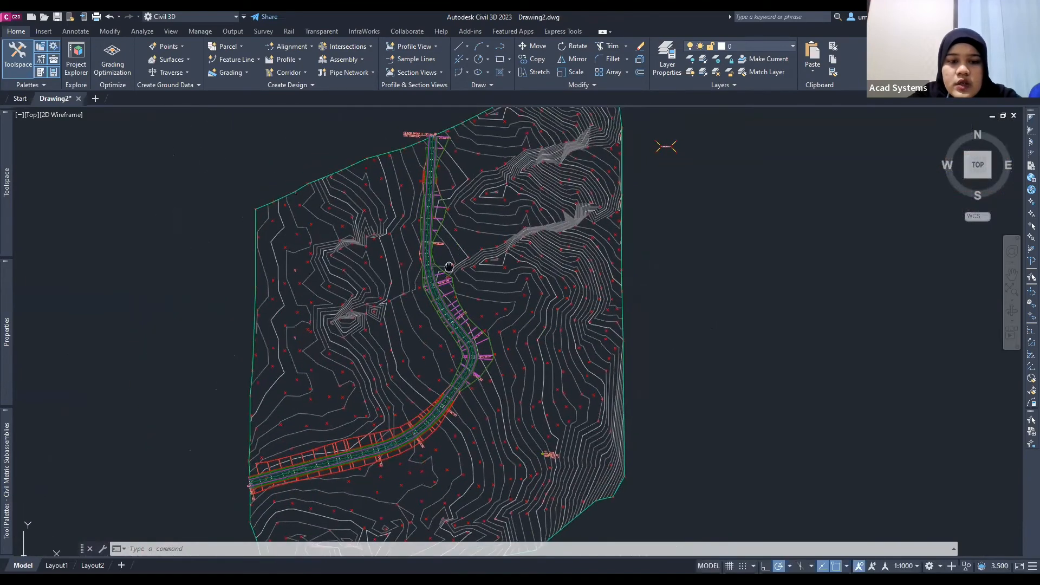
middle_drag(448, 267, 449, 281)
Examine the corridor in plan along its route, from the northern stretch through the bend to the southwest end
scroll(429, 239, up, 4)
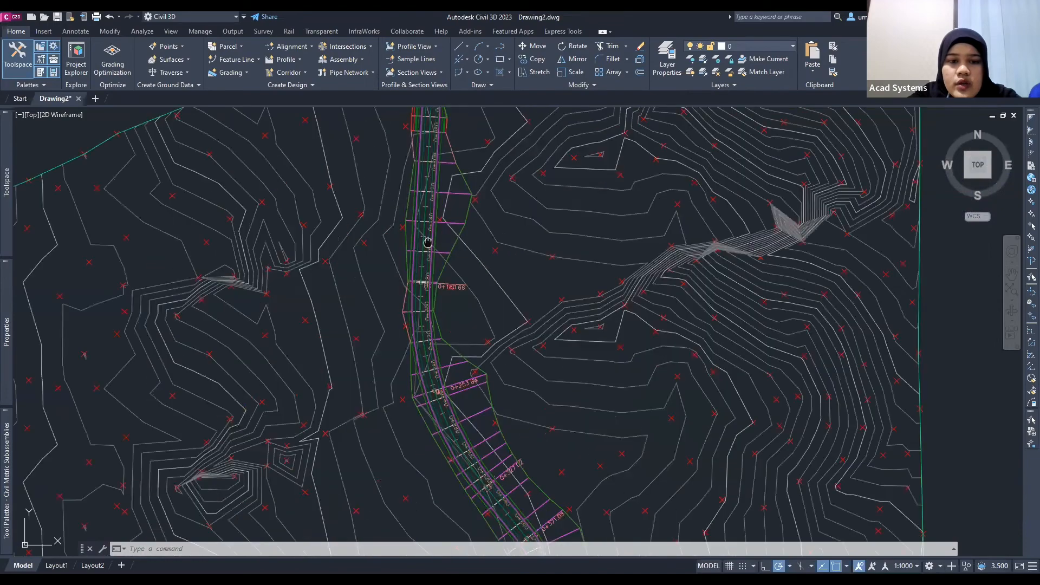
middle_drag(448, 210, 423, 346)
middle_drag(422, 303, 439, 258)
middle_drag(466, 442, 434, 331)
middle_drag(422, 468, 396, 257)
middle_drag(446, 412, 482, 349)
mouse_move(278, 480)
middle_down()
mouse_move(278, 448)
mouse_move(306, 421)
mouse_move(438, 357)
middle_up()
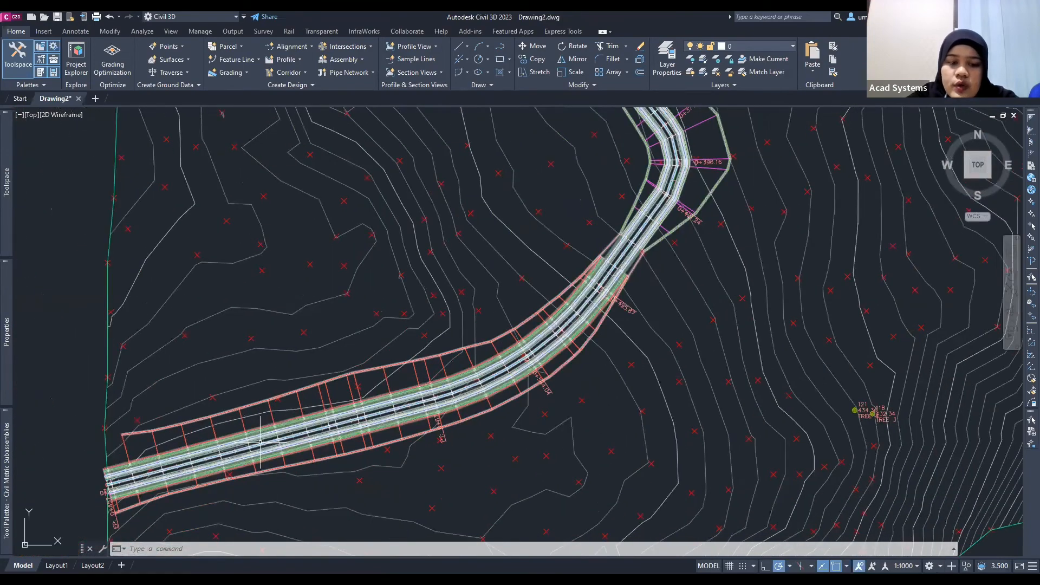
scroll(397, 377, up, 2)
scroll(423, 368, down, 2)
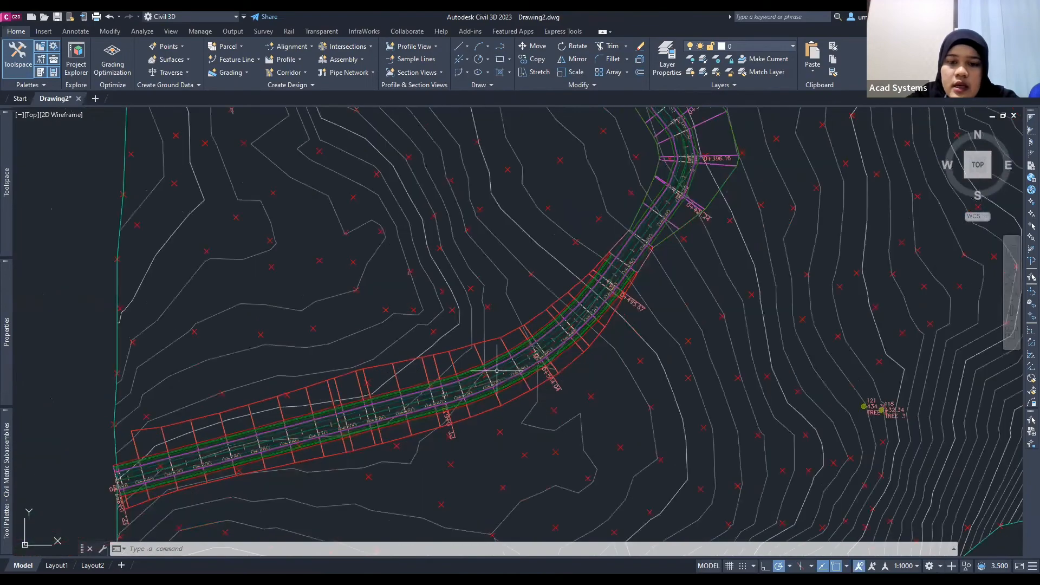
scroll(509, 331, down, 4)
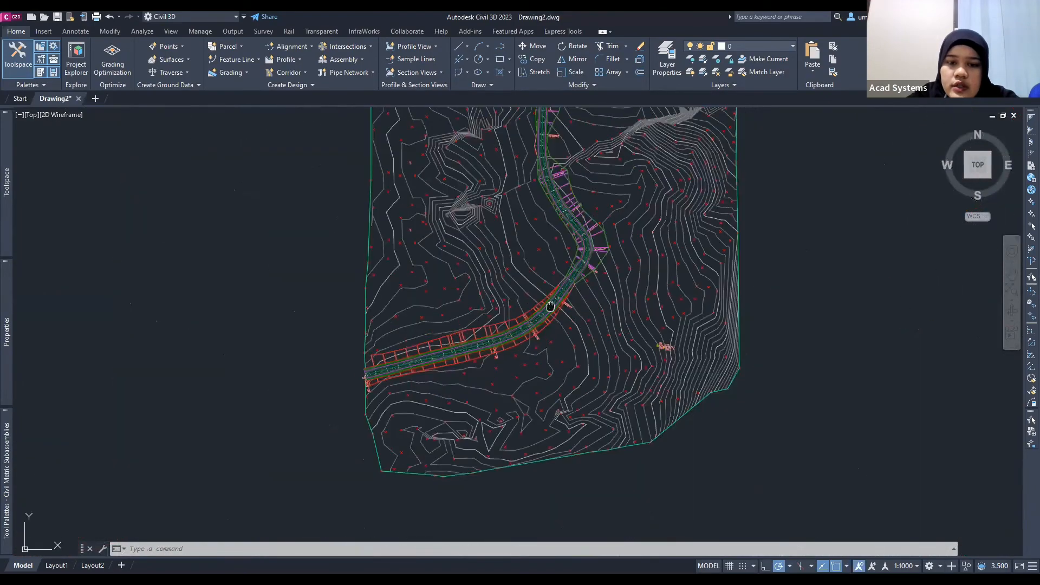
Open the Basic Roadway corridor in the Object Viewer and tilt it into a 3D view
middle_drag(550, 307, 529, 438)
click(520, 256)
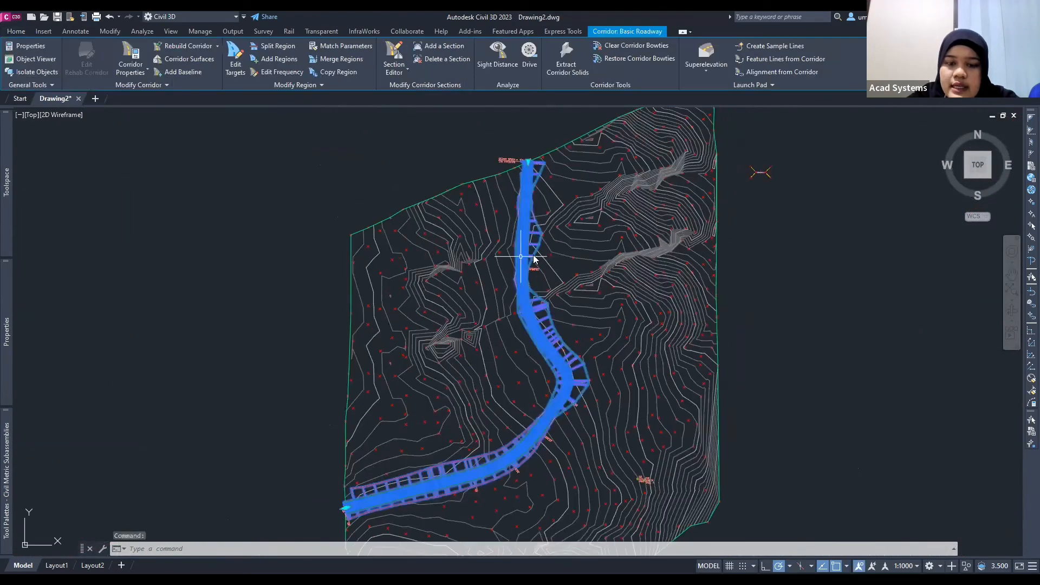
right_click(533, 259)
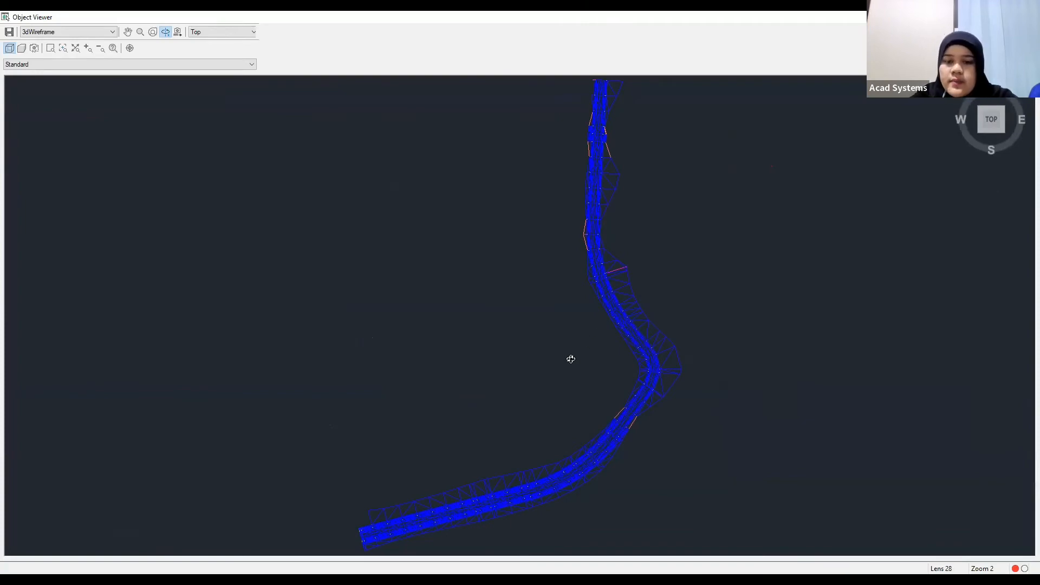
drag(570, 358, 558, 306)
drag(560, 264, 632, 327)
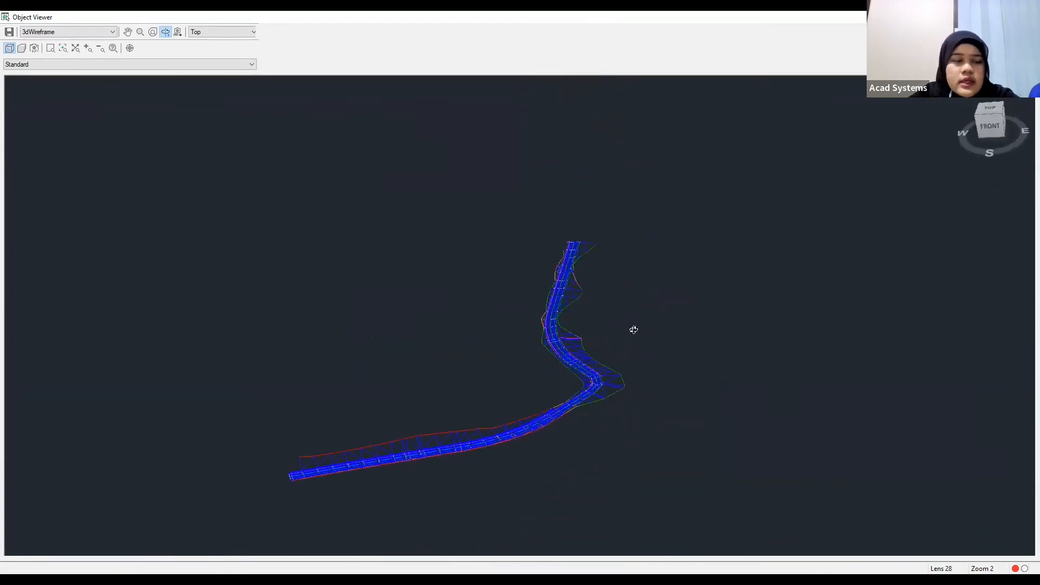
Show the corridor in the Realistic visual style and examine its pavement, sidewalks and side slopes along the route
click(43, 32)
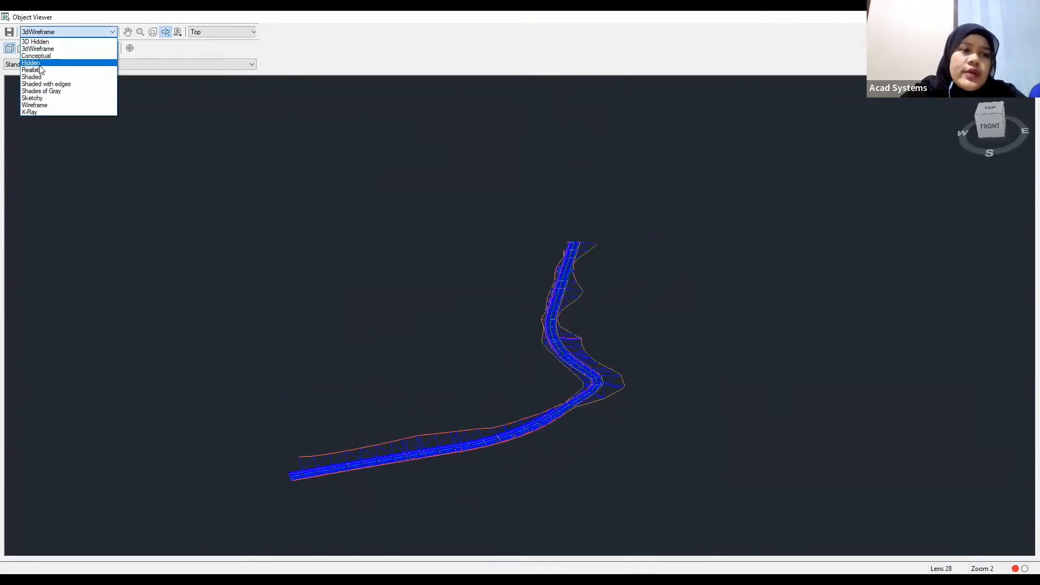
click(33, 70)
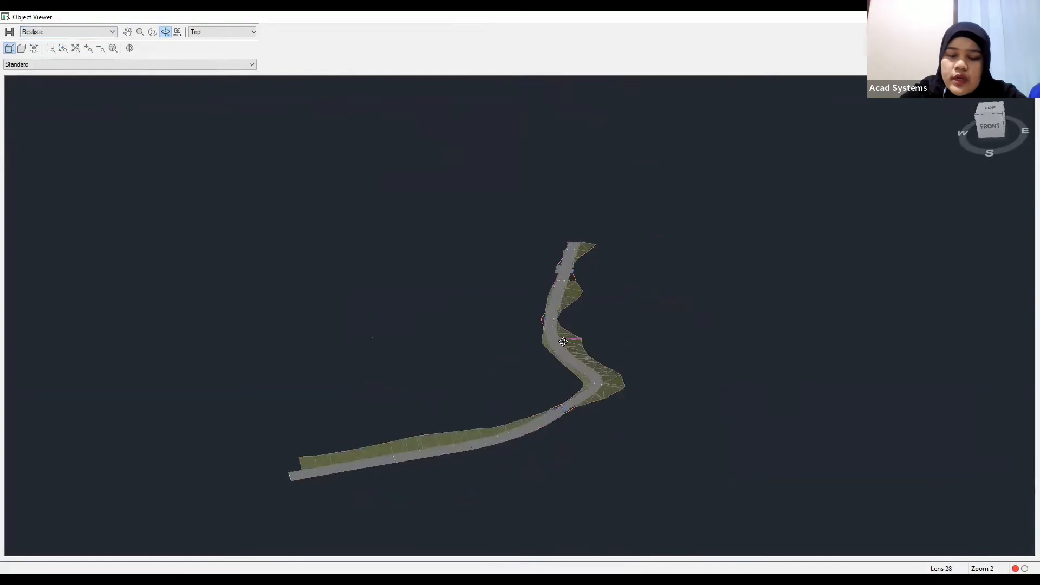
scroll(564, 337, up, 3)
middle_drag(579, 369, 563, 358)
scroll(530, 333, up, 2)
scroll(474, 326, up, 4)
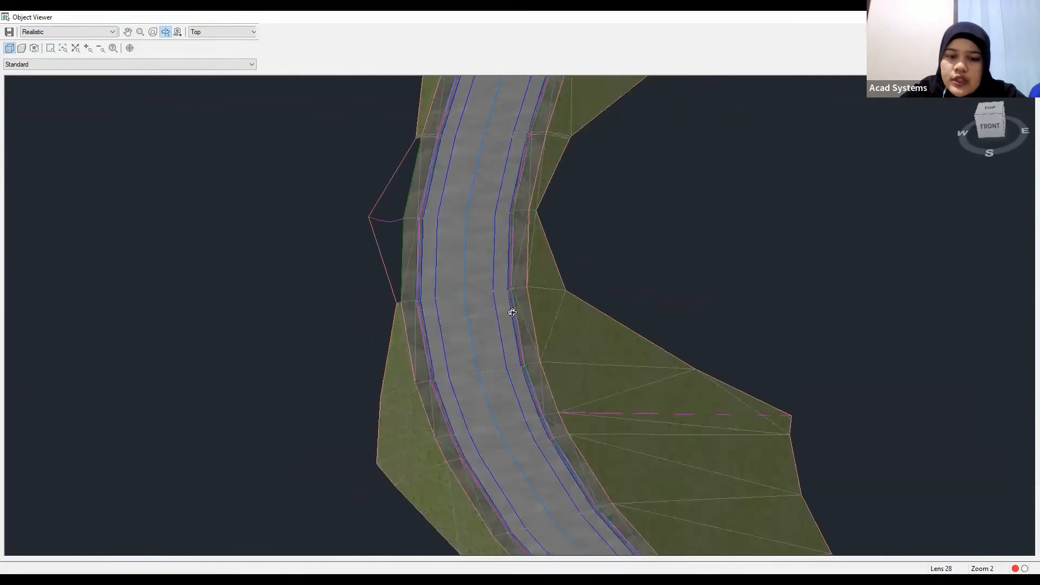
scroll(505, 293, up, 5)
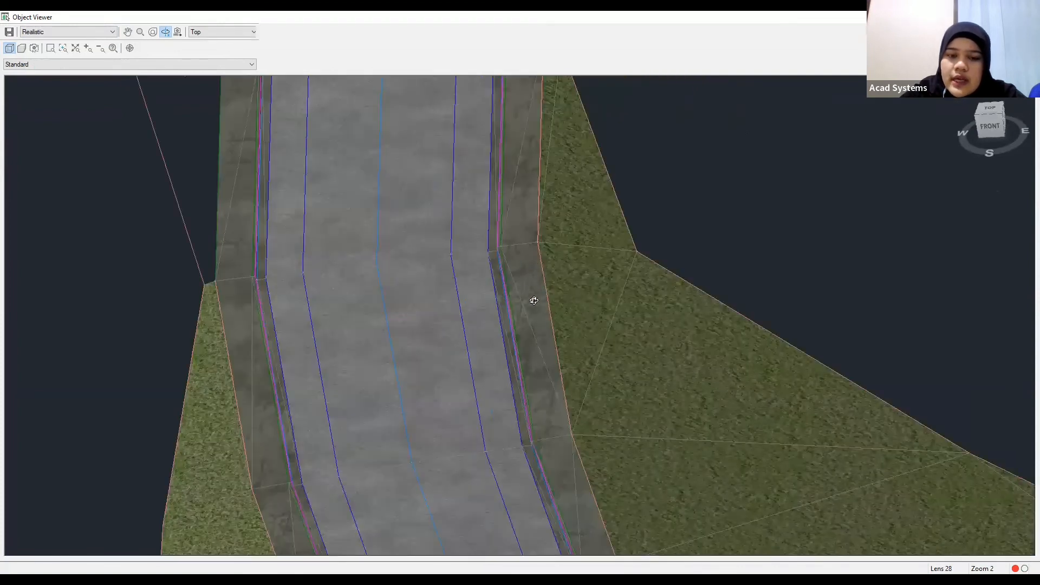
scroll(603, 368, down, 5)
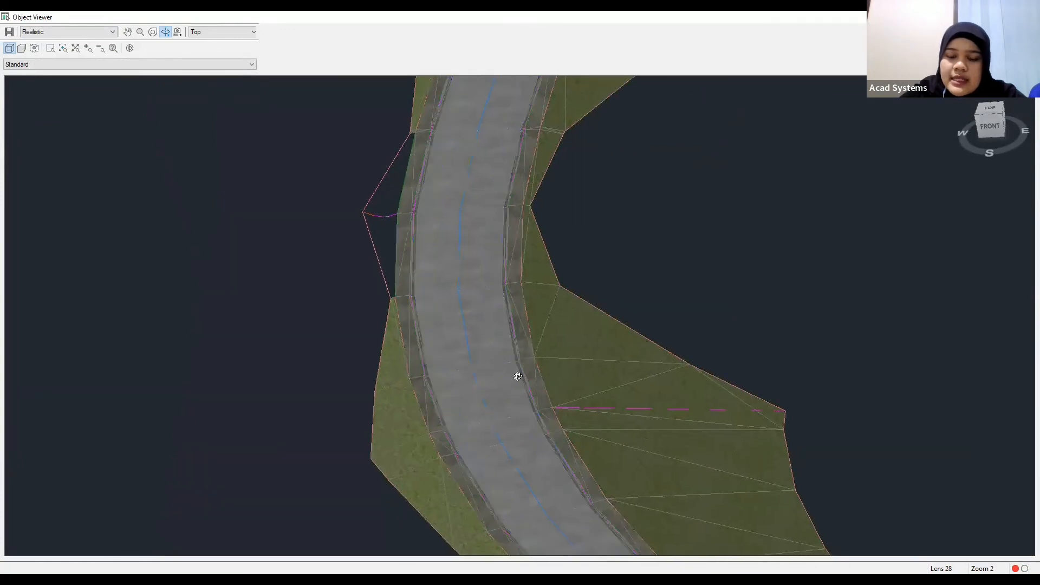
scroll(623, 390, down, 4)
scroll(602, 474, down, 4)
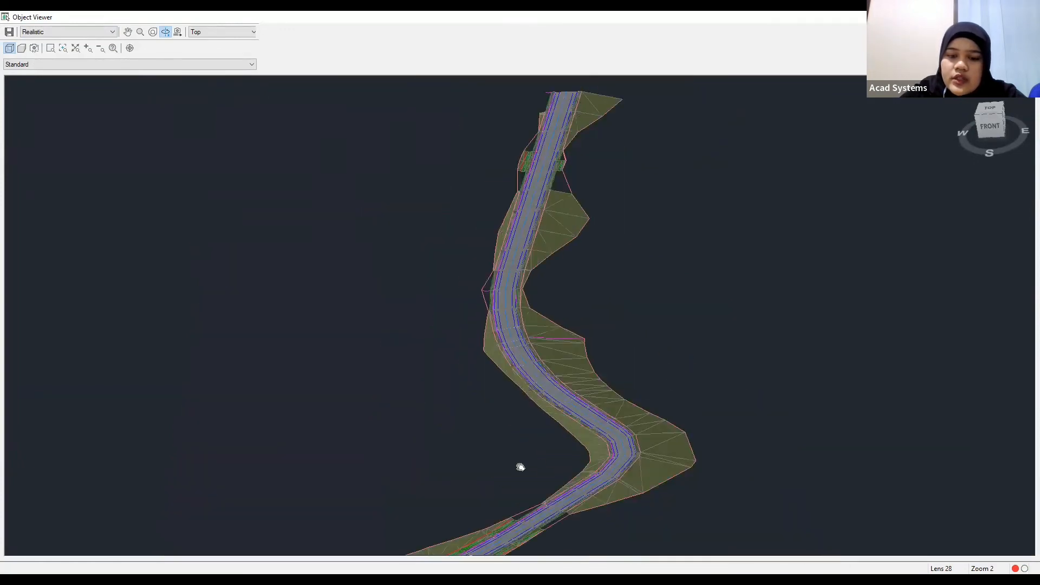
drag(351, 395, 492, 400)
scroll(484, 399, up, 3)
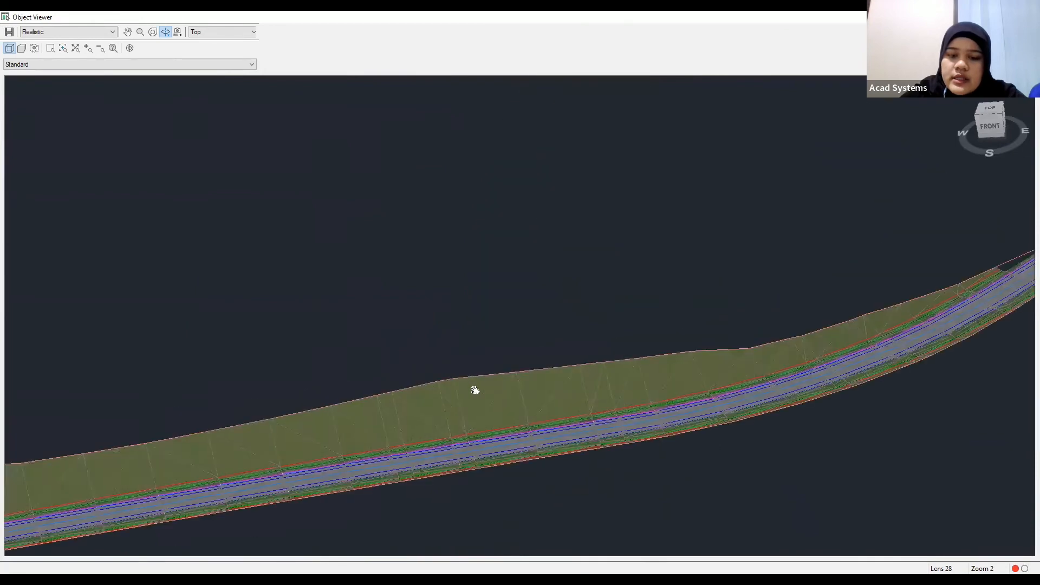
middle_drag(785, 369, 770, 193)
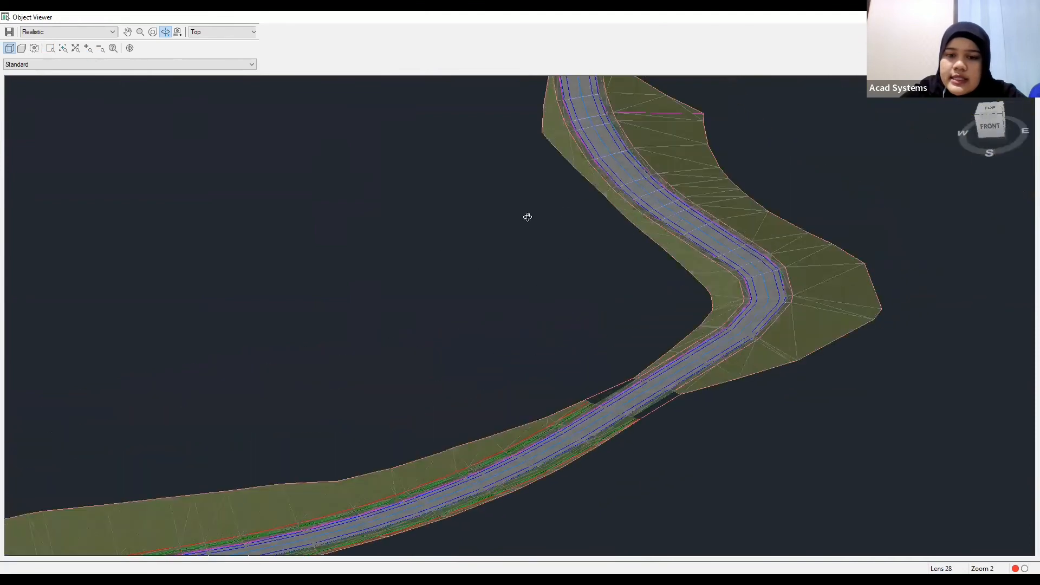
Show the corridor in the 3dWireframe style and examine the assembly cross sections repeated along the road
scroll(402, 317, up, 2)
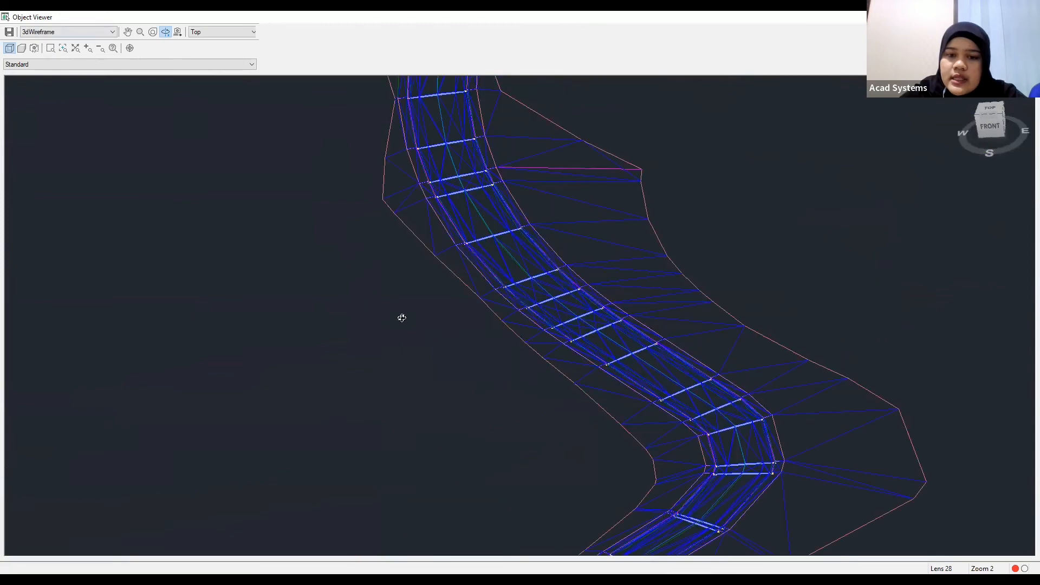
scroll(563, 265, up, 5)
middle_drag(562, 265, 542, 283)
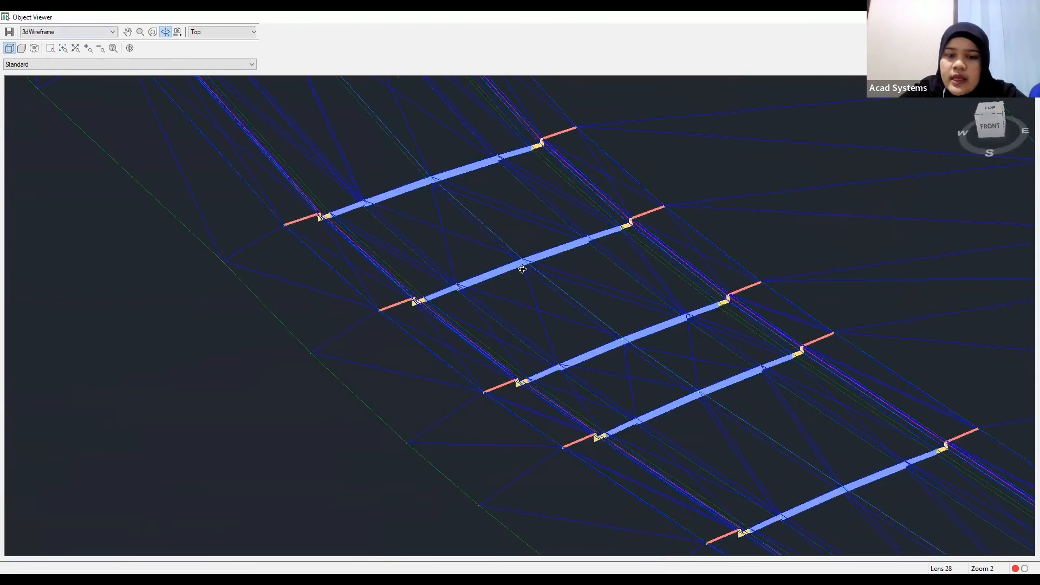
scroll(572, 293, up, 3)
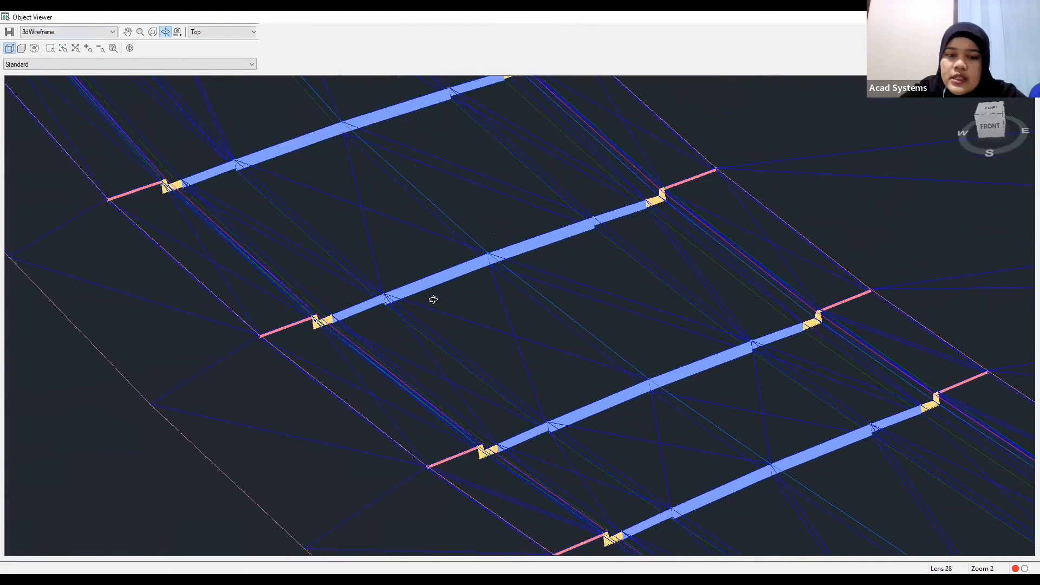
scroll(557, 287, up, 1)
scroll(547, 341, down, 1)
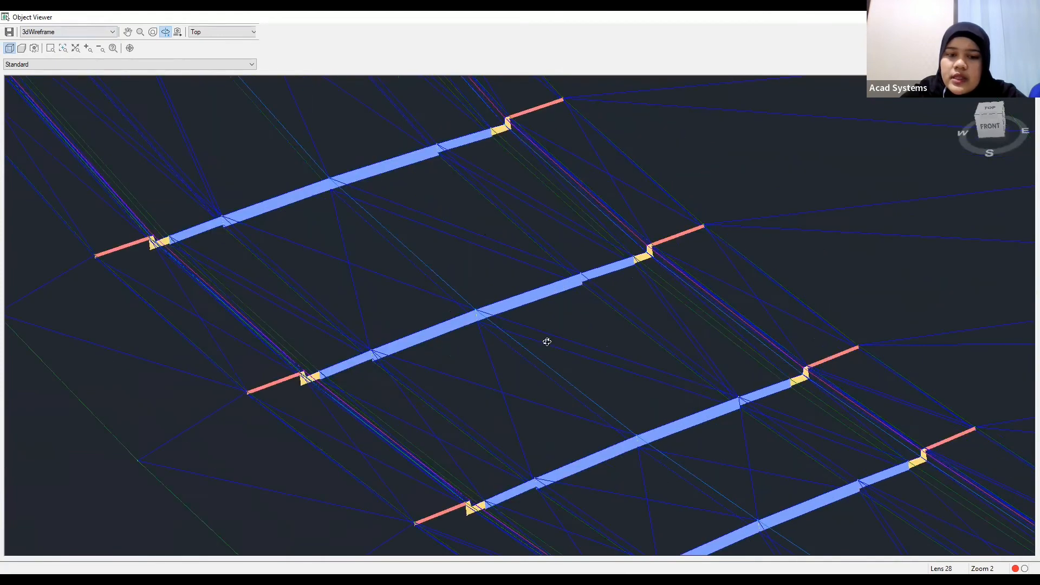
scroll(318, 228, down, 3)
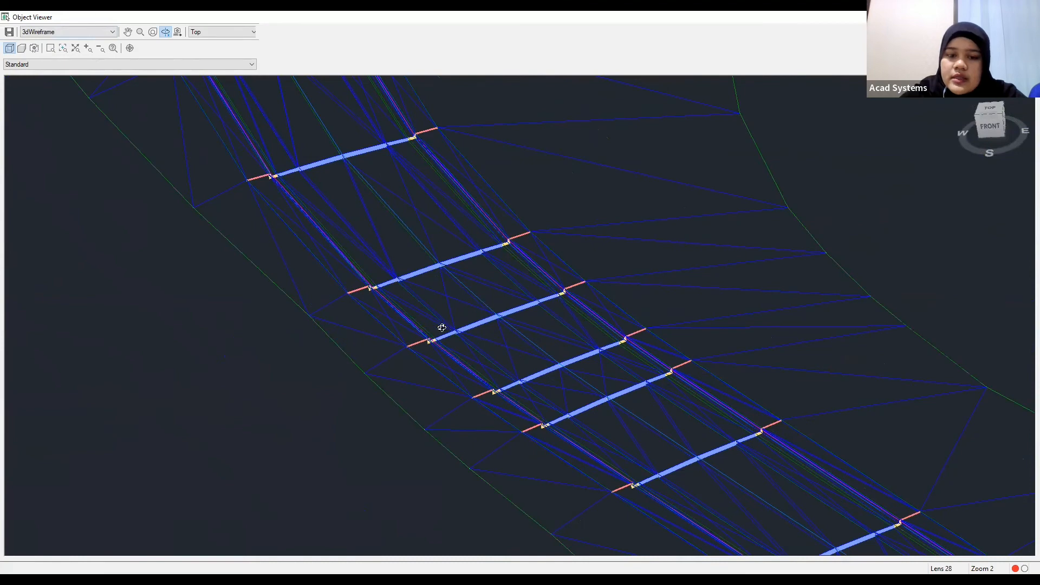
scroll(450, 333, up, 2)
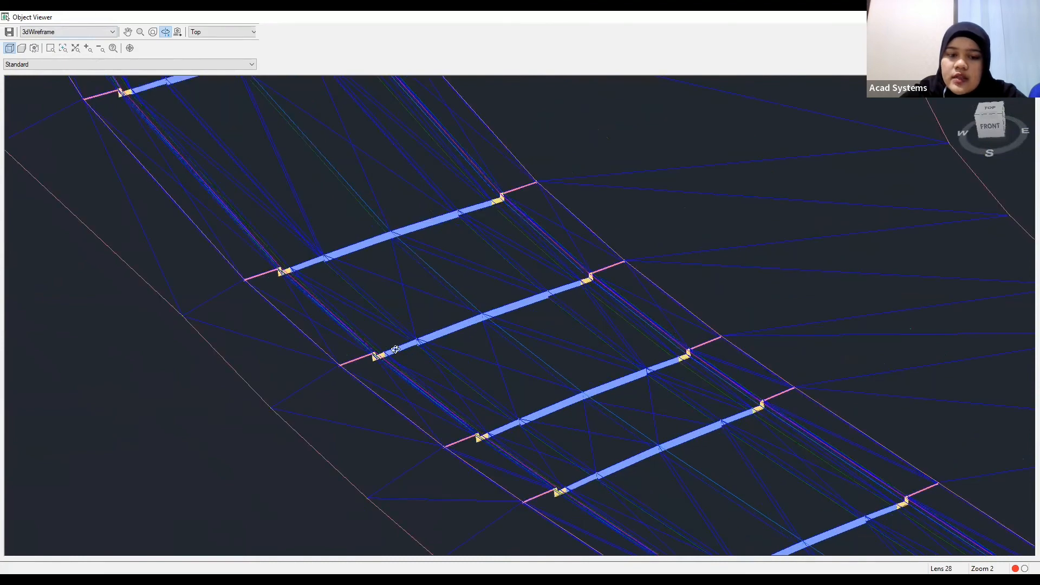
scroll(238, 386, up, 2)
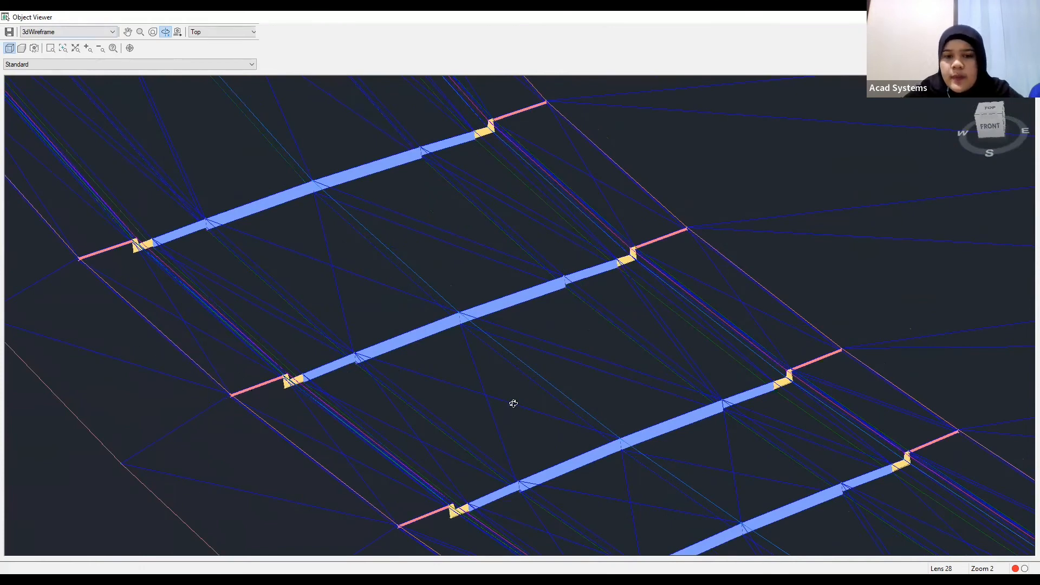
Finish viewing the wireframe corridor, close the Object Viewer and centre the plan and profile view in the drawing
scroll(533, 355, down, 2)
scroll(788, 168, down, 3)
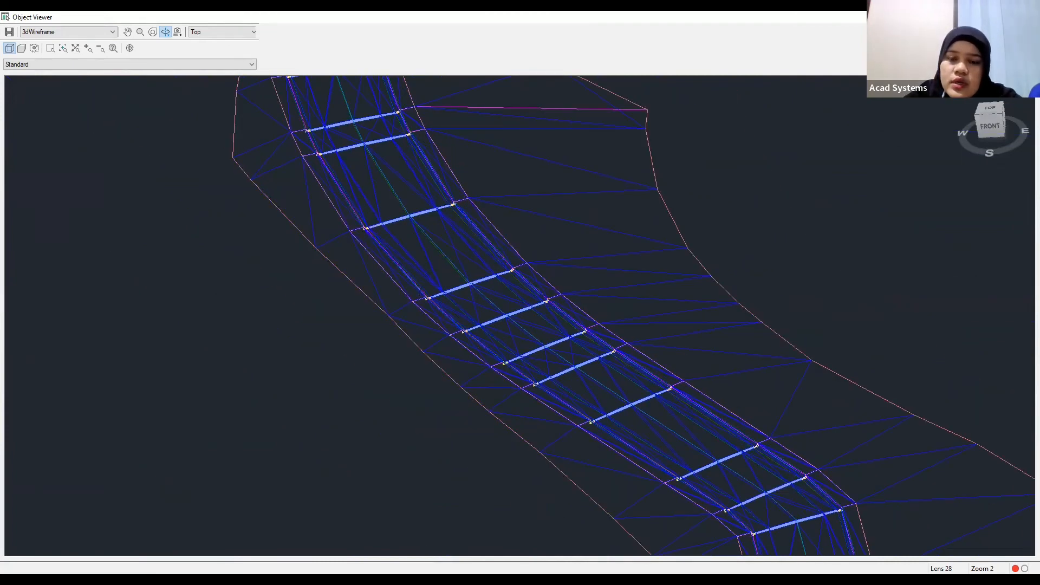
click(1027, 17)
middle_drag(676, 206, 572, 241)
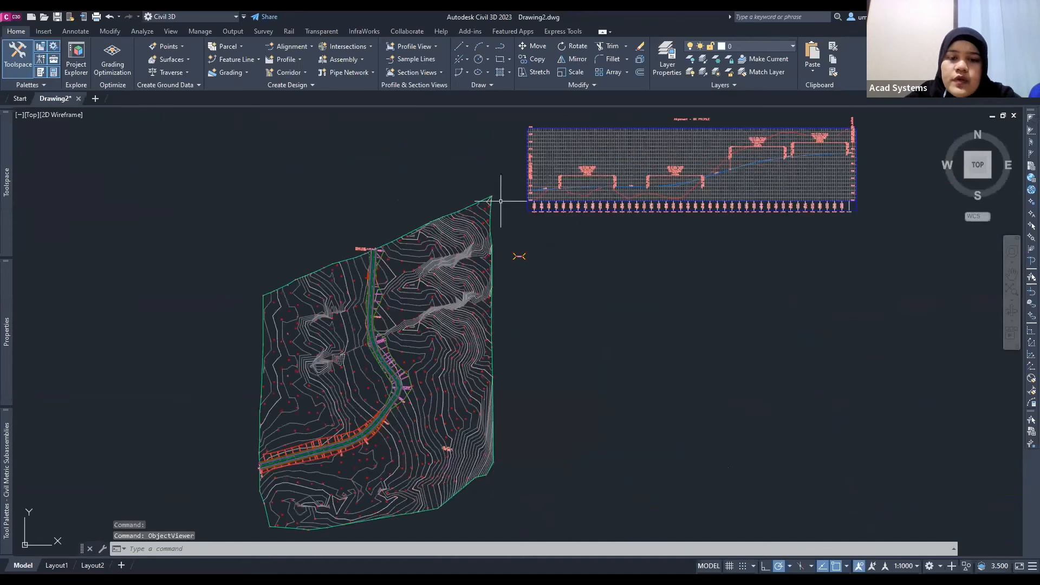
middle_drag(508, 218, 490, 215)
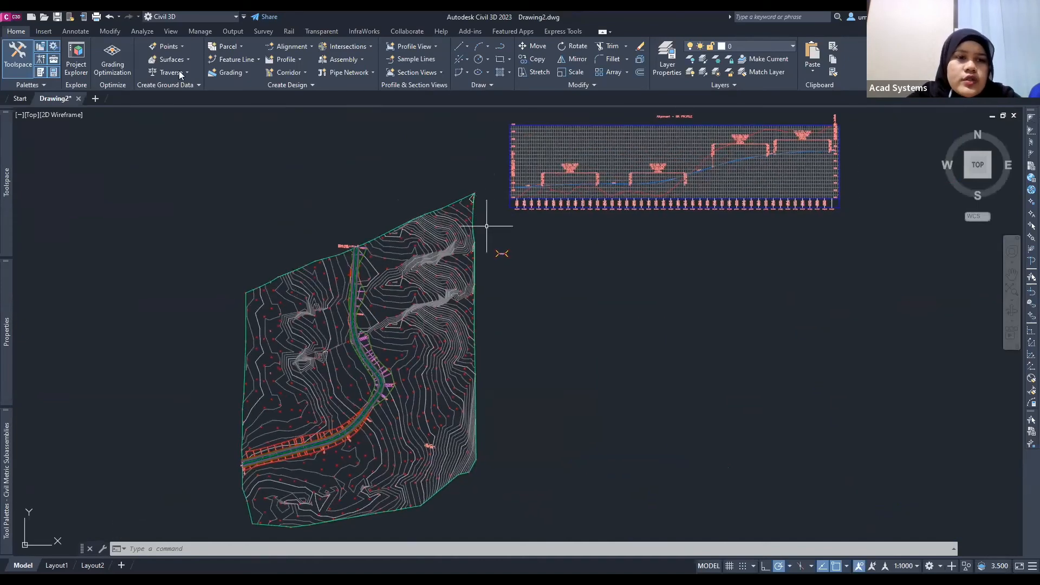
Split model space into tiled viewports with the Three: Left configuration and activate the large viewport
click(166, 32)
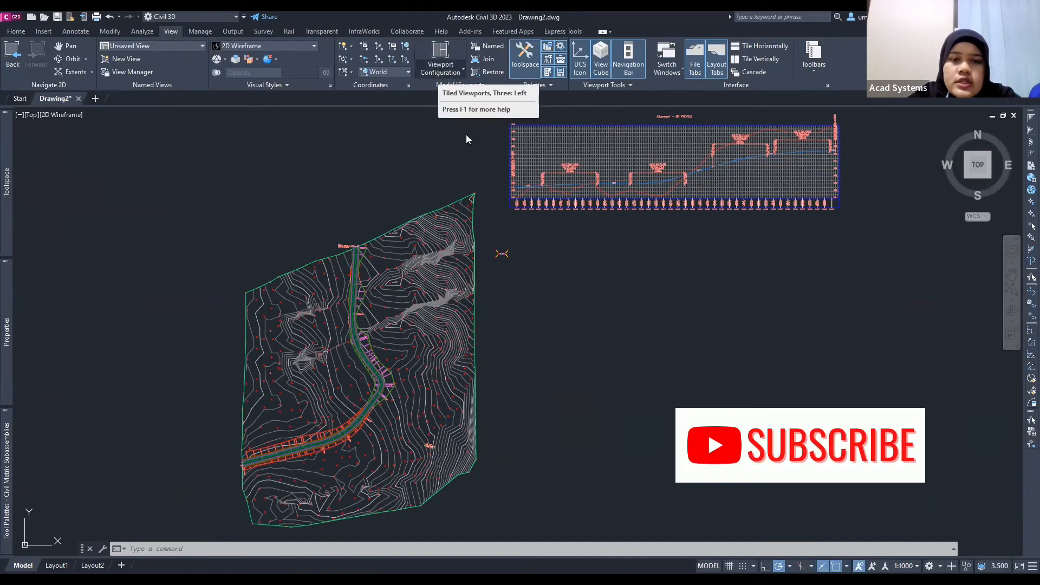
click(441, 74)
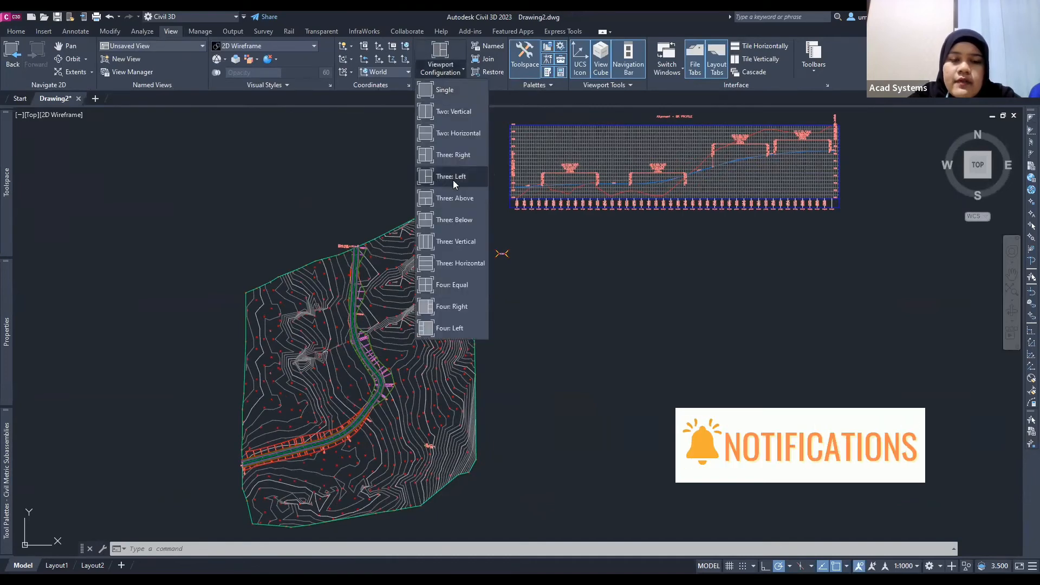
click(453, 179)
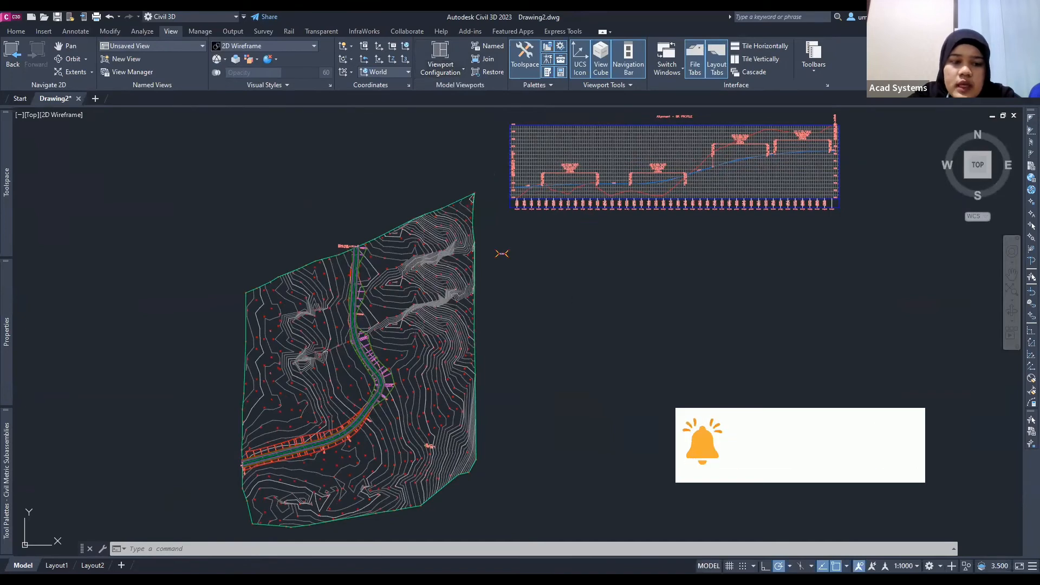
click(296, 266)
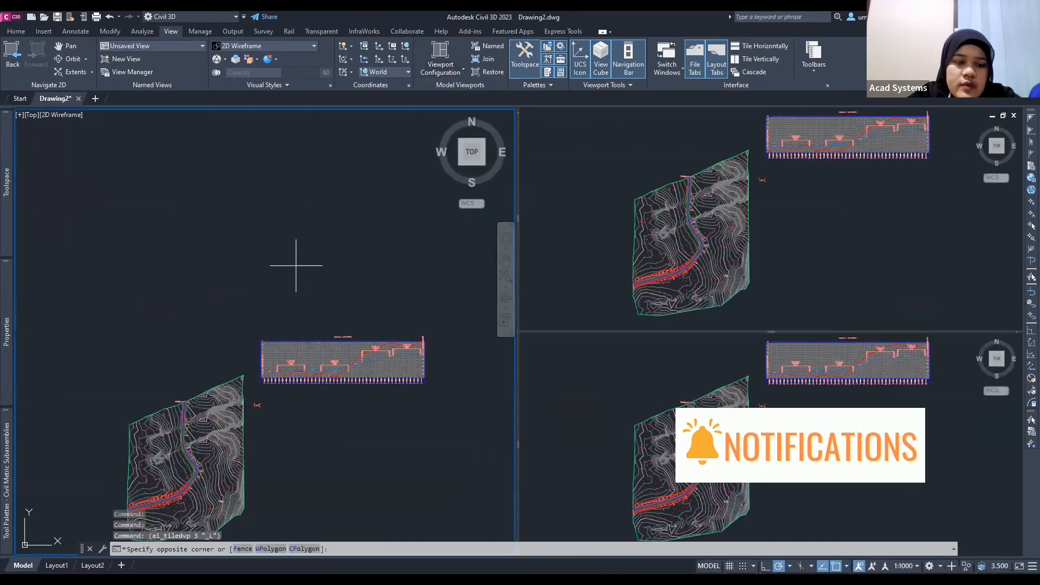
click(251, 266)
Frame the corridor's bend and its southwest stretch in the large viewport
scroll(195, 427, up, 4)
middle_drag(195, 428, 282, 315)
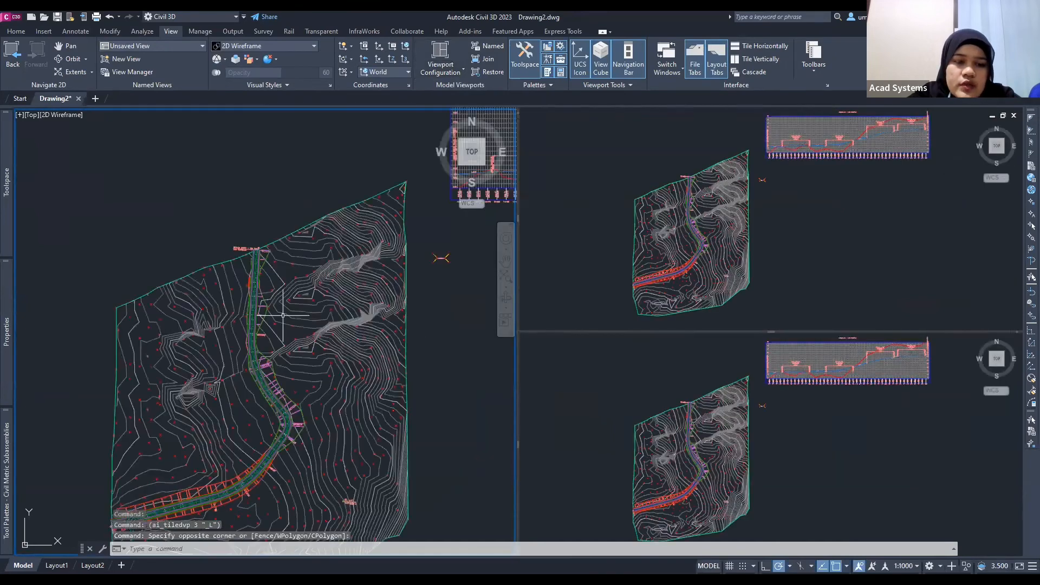
scroll(282, 315, up, 4)
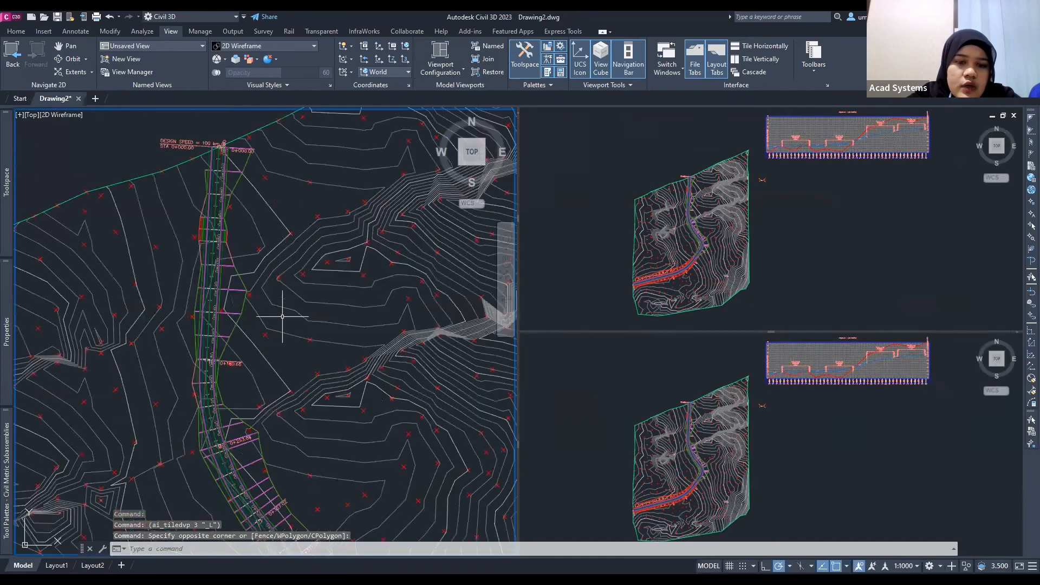
middle_drag(265, 335, 333, 221)
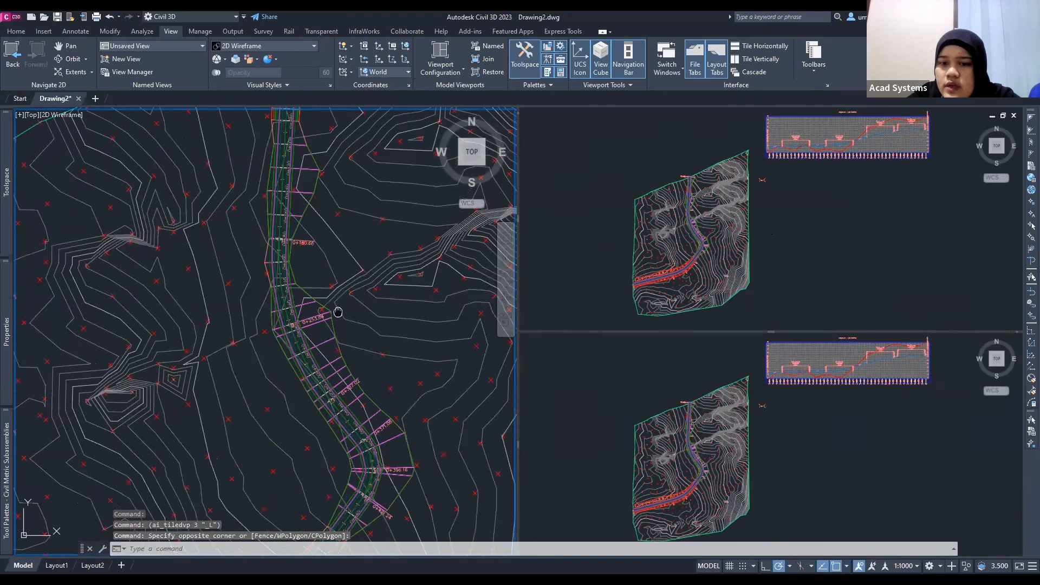
middle_drag(338, 312, 322, 179)
Frame the Alignment - BR profile view in one small viewport and the road assembly in the other
middle_drag(741, 204, 721, 212)
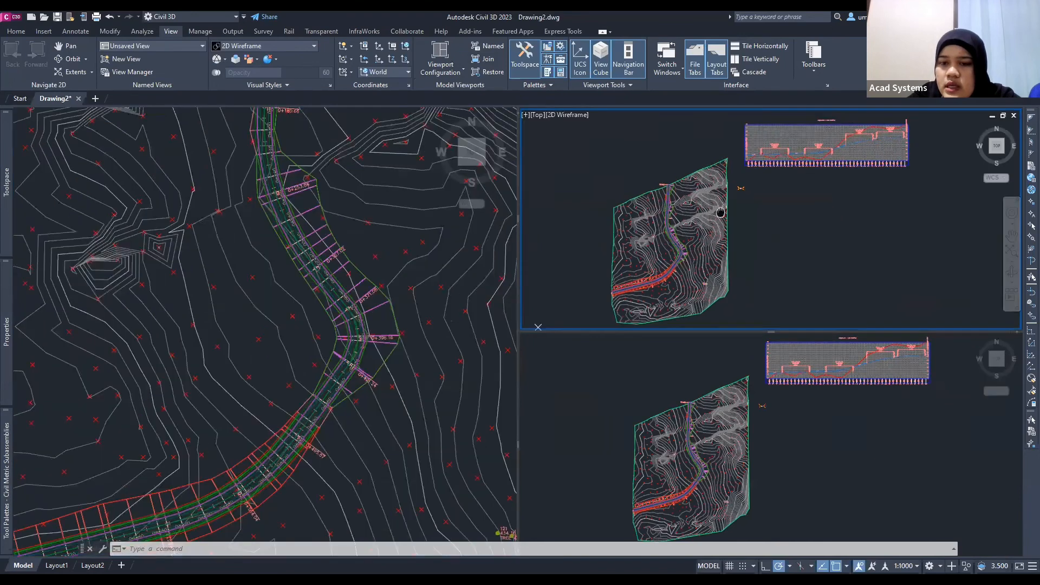
scroll(830, 140, up, 2)
mouse_move(830, 140)
middle_down()
mouse_move(673, 233)
mouse_move(711, 241)
mouse_move(746, 231)
middle_up()
scroll(693, 243, up, 2)
scroll(748, 425, up, 15)
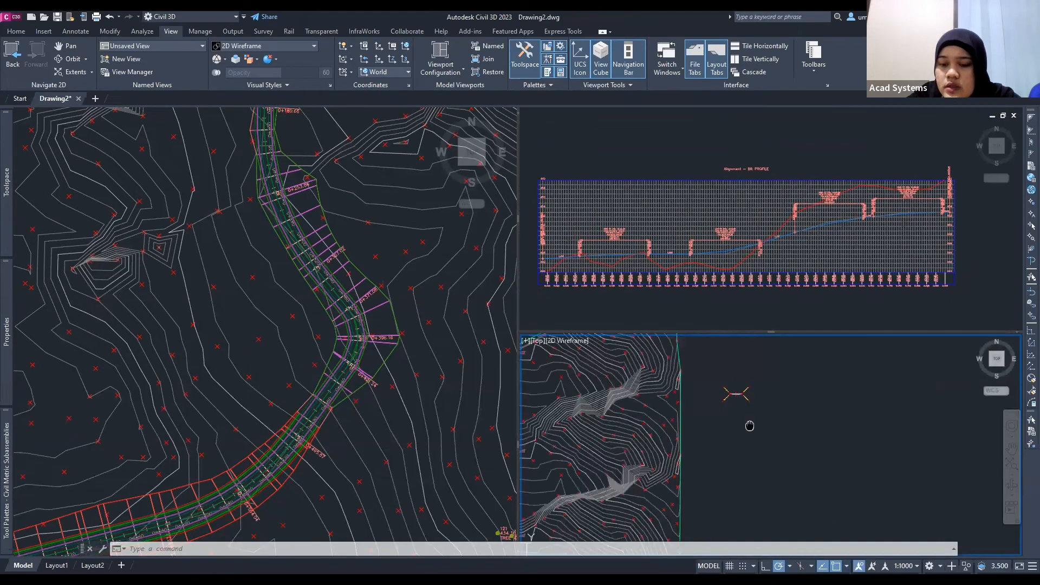
middle_drag(748, 425, 782, 420)
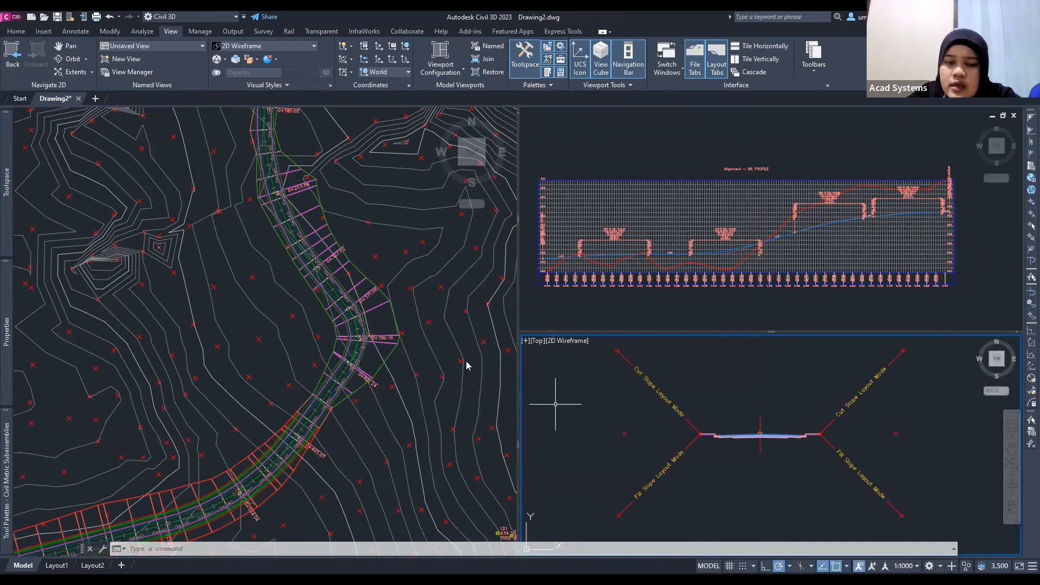
click(466, 314)
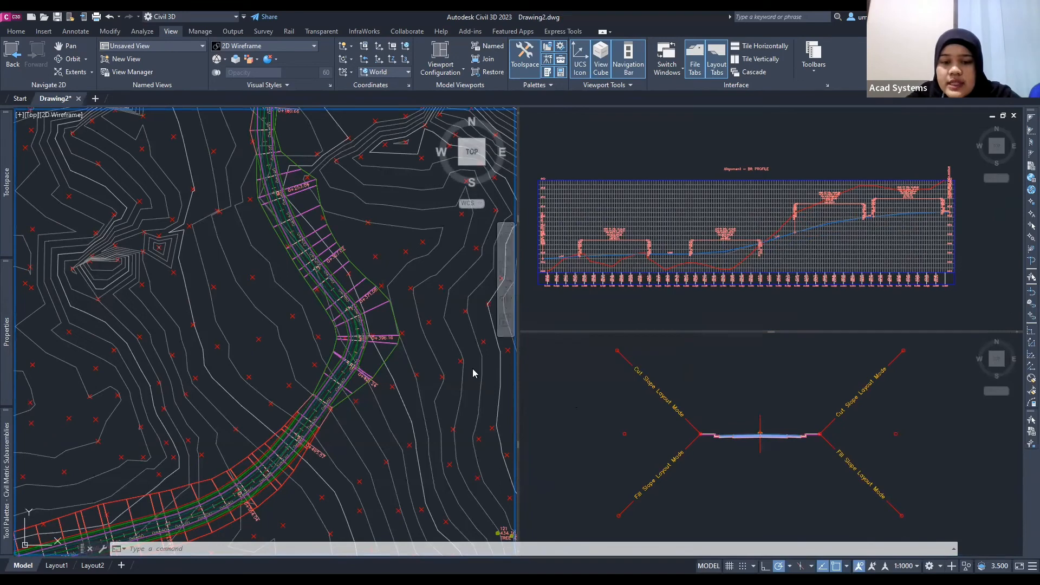
click(530, 374)
click(547, 318)
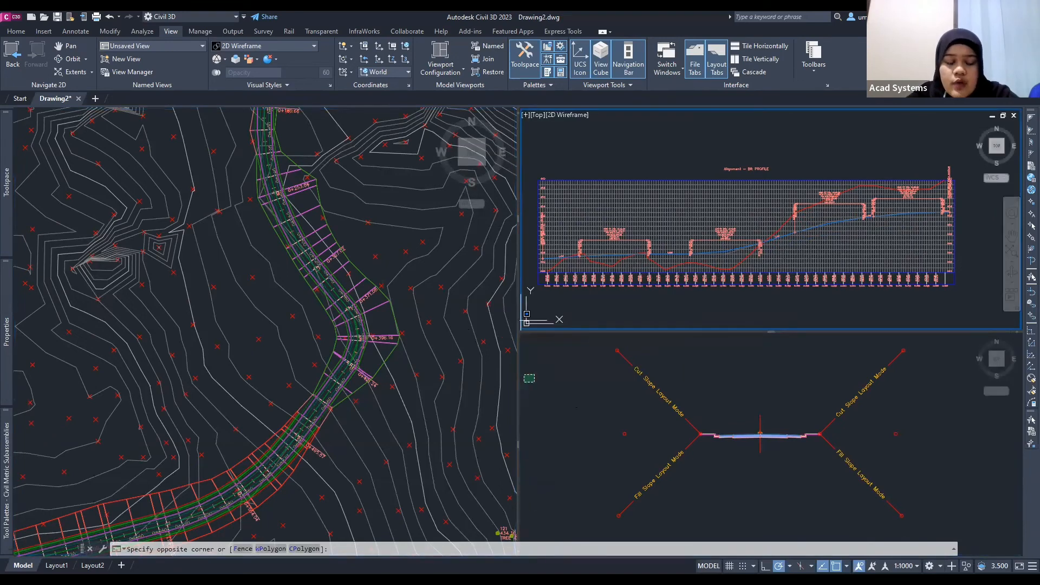
click(477, 328)
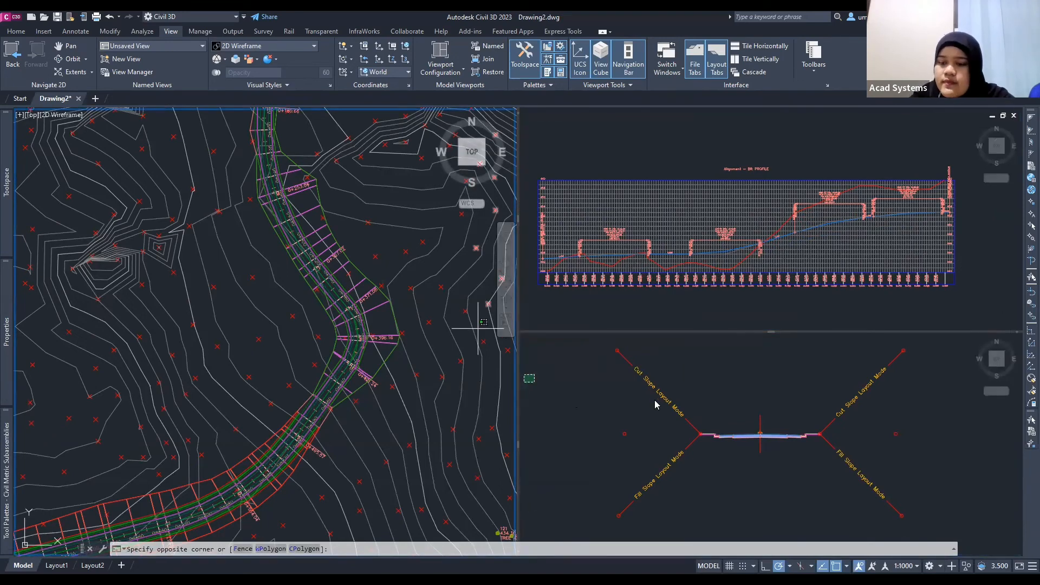
key(Escape)
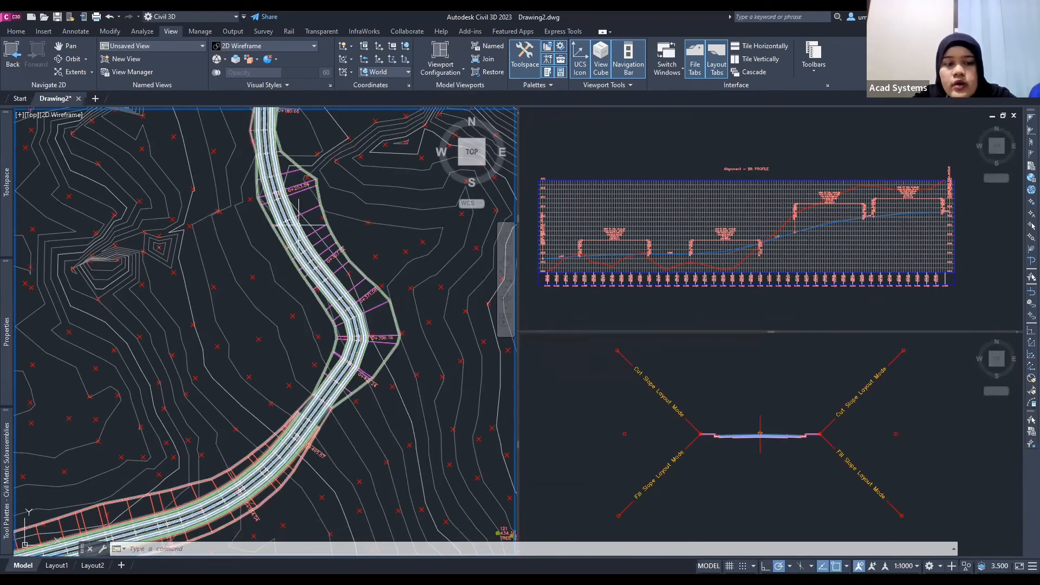
click(351, 268)
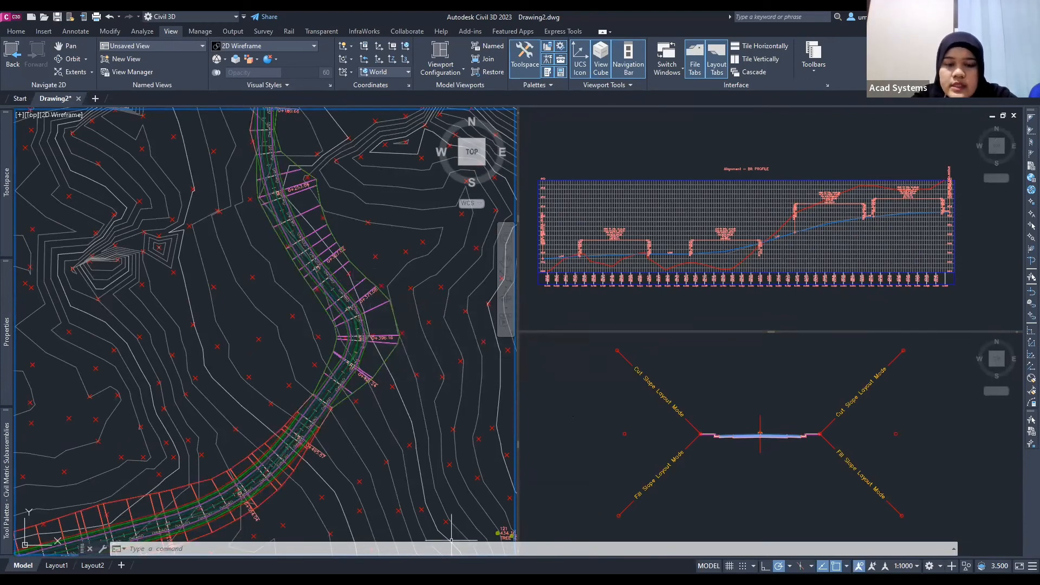
key(alt+Tab)
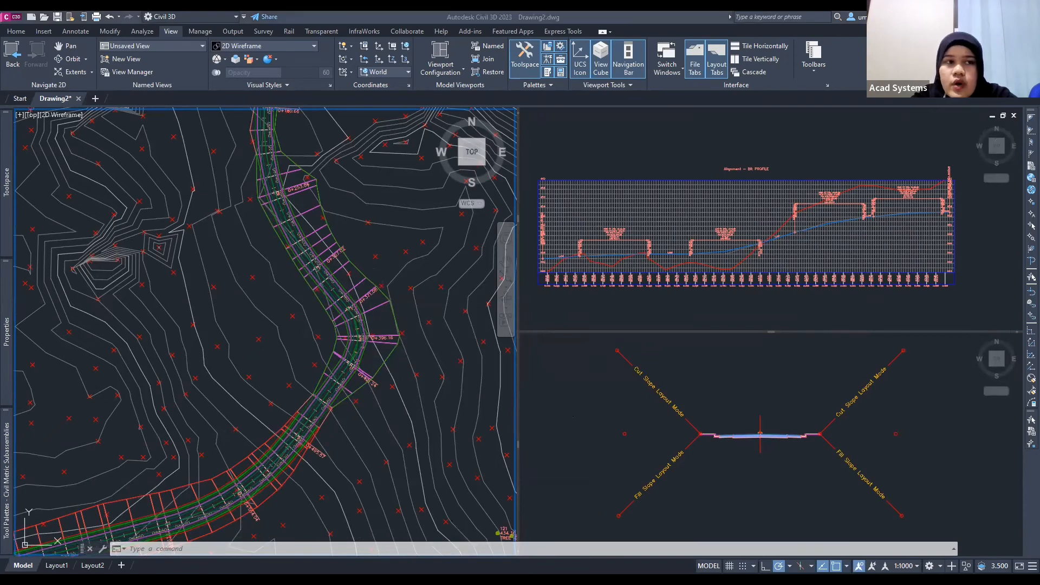
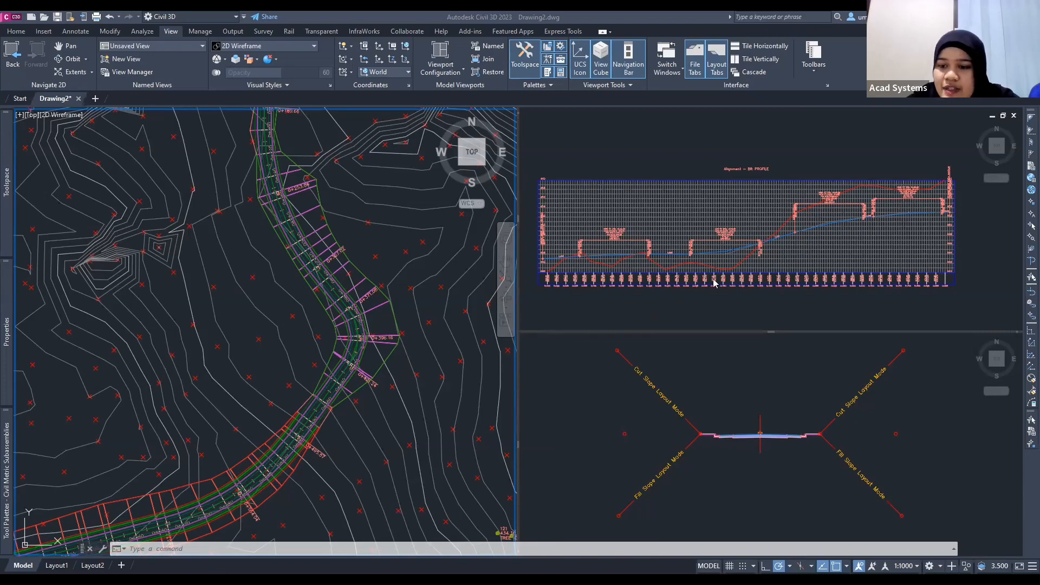
Switch to the browser and look through the uploaded videos on the Acad Systems YouTube channel
key(alt+Tab)
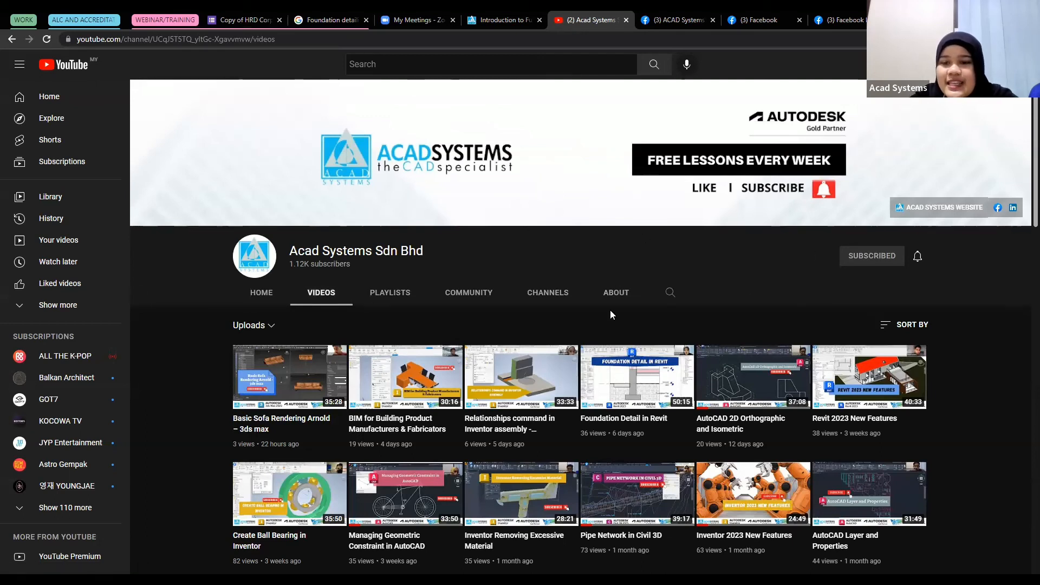
scroll(394, 309, down, 3)
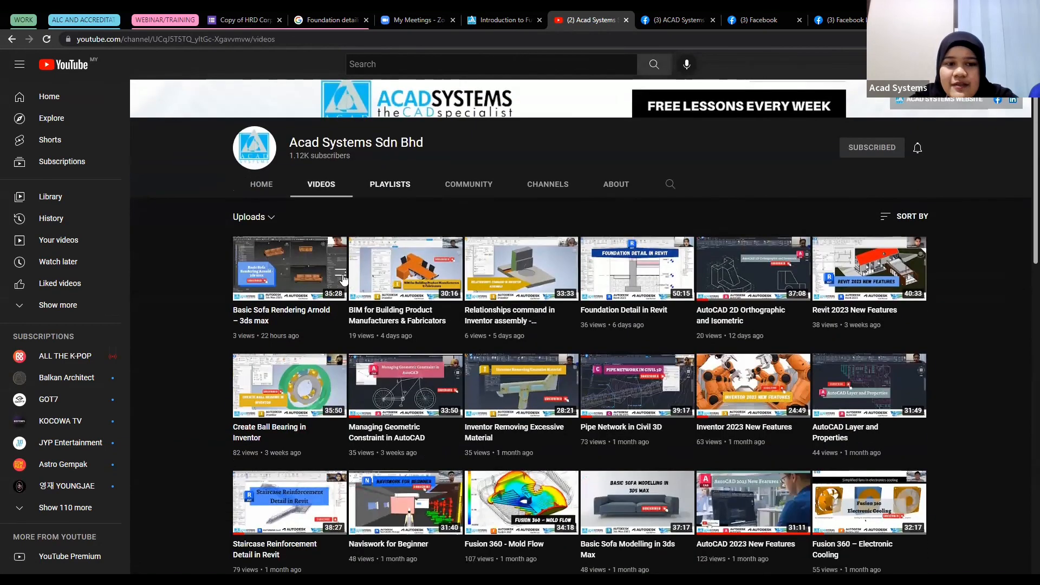
scroll(400, 189, up, 2)
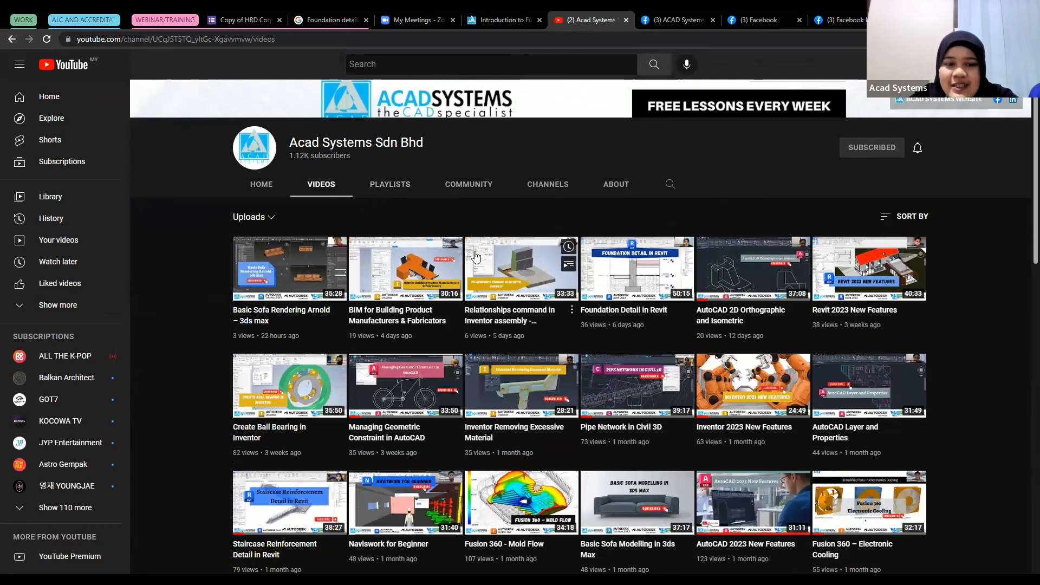
scroll(477, 255, down, 2)
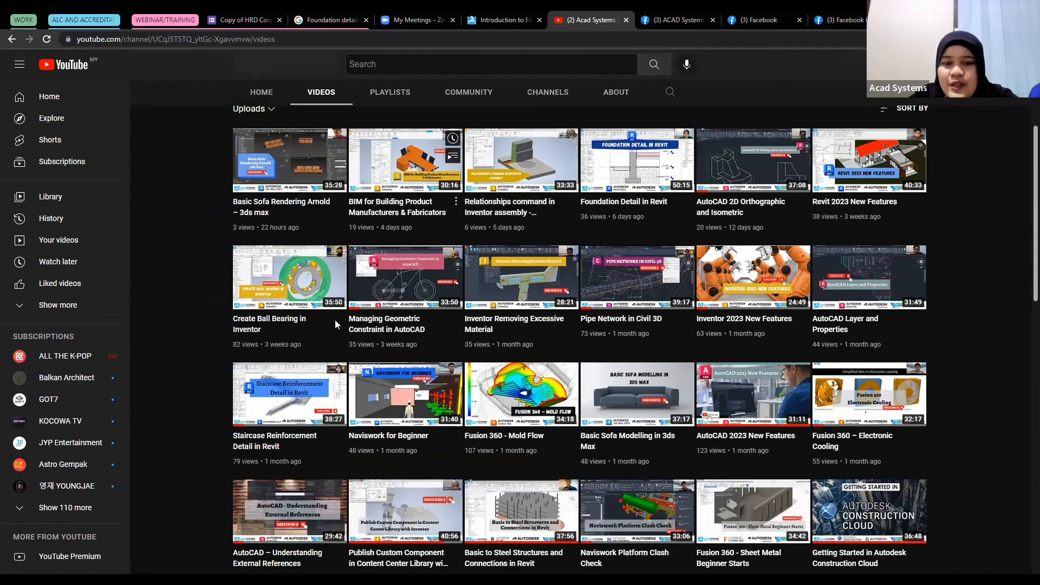
scroll(624, 212, up, 3)
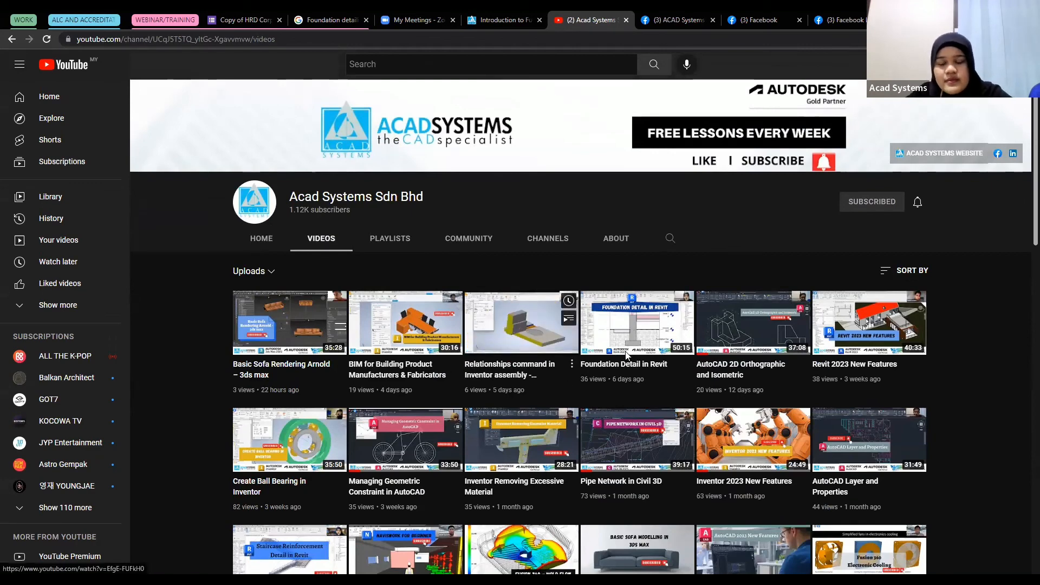
scroll(626, 353, down, 3)
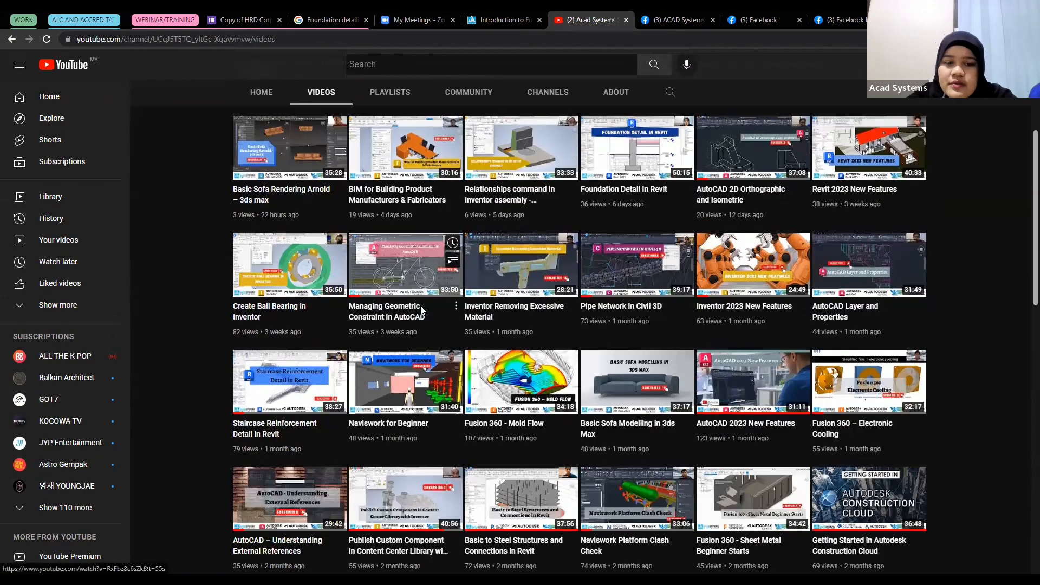
scroll(422, 309, down, 1)
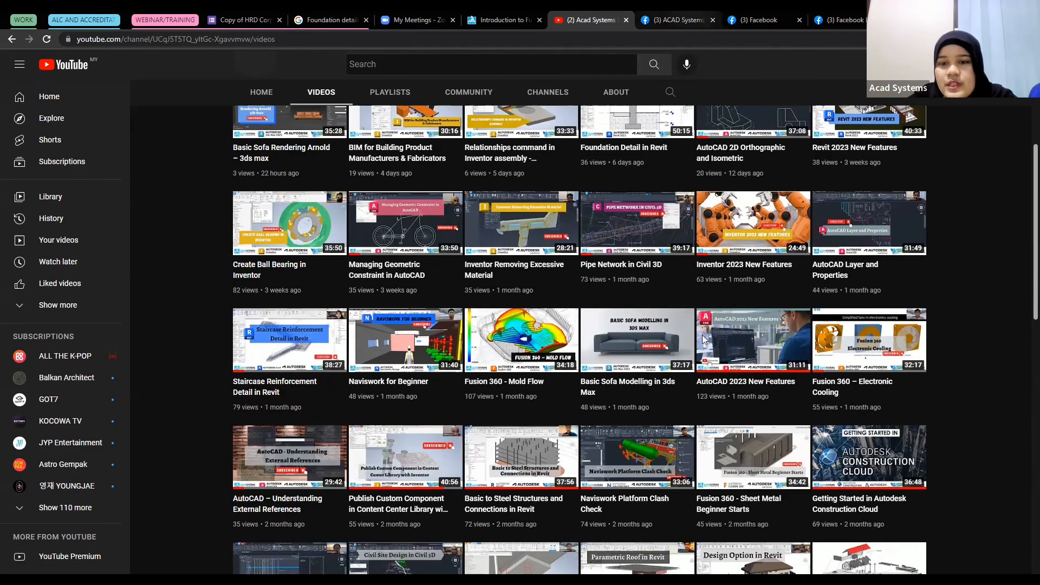
Look through the ACAD Systems Facebook page for the June 2022 free online lesson schedule and the Basic Roadway Design livestream post
key(ctrl+Tab)
scroll(703, 313, up, 1)
scroll(703, 313, down, 5)
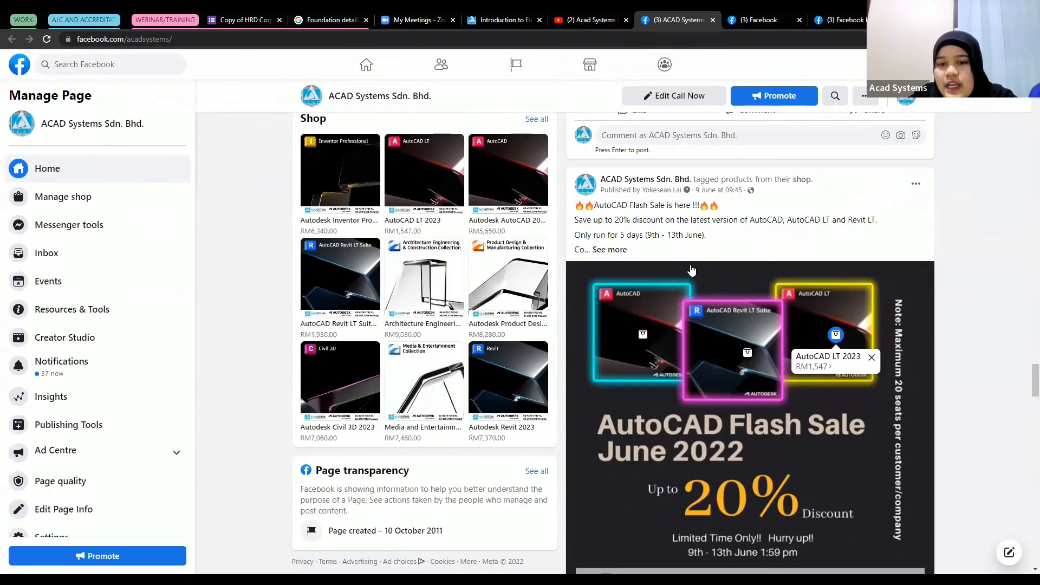
scroll(689, 272, up, 6)
scroll(696, 274, up, 12)
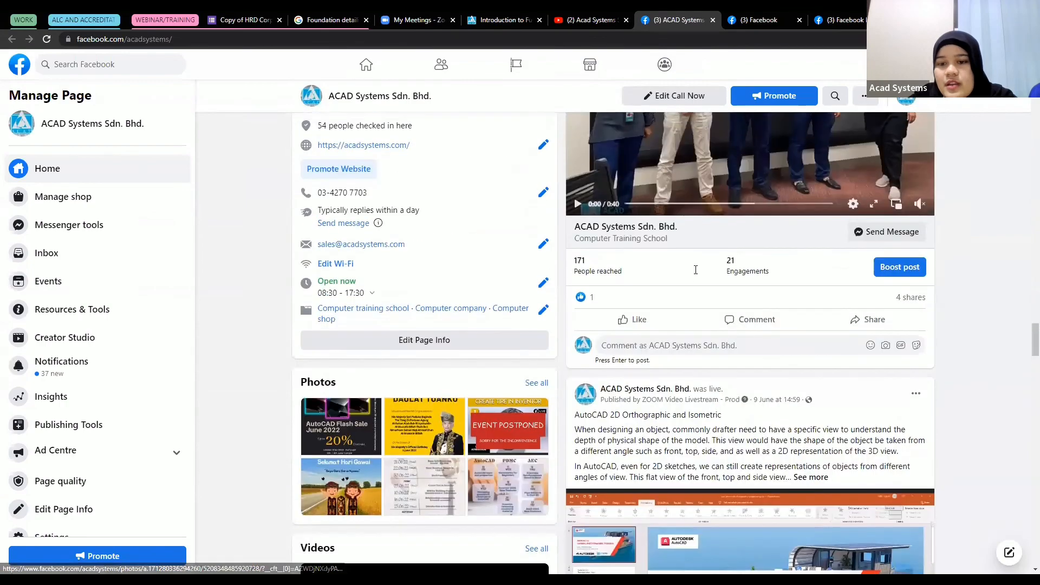
scroll(697, 274, up, 10)
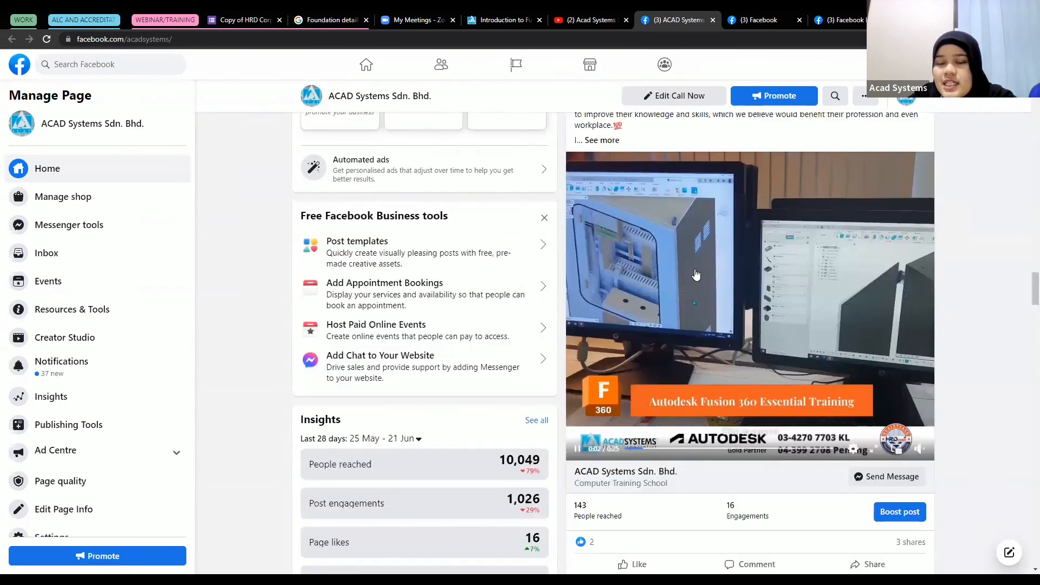
scroll(697, 275, up, 12)
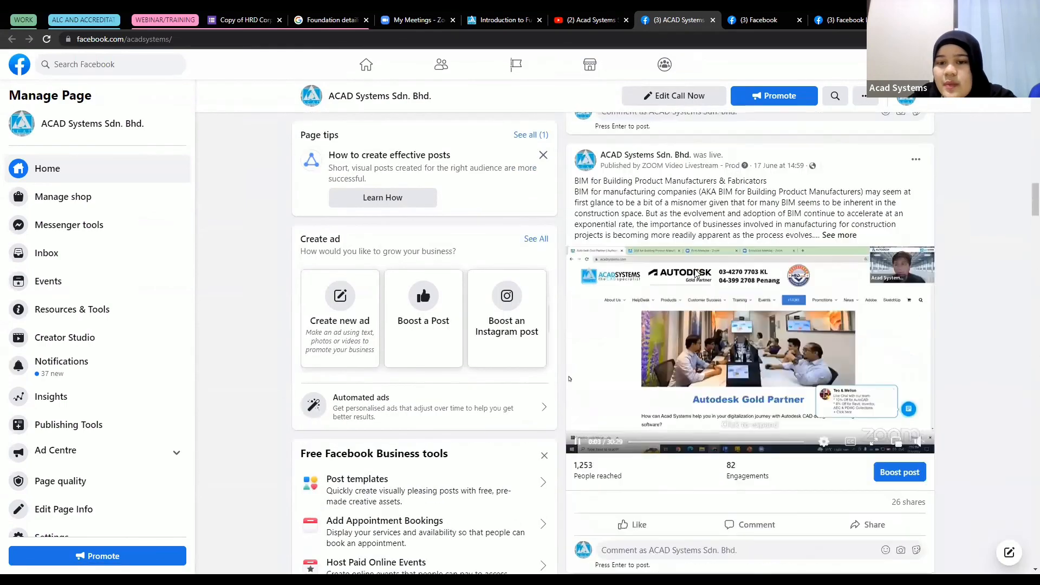
scroll(696, 274, up, 10)
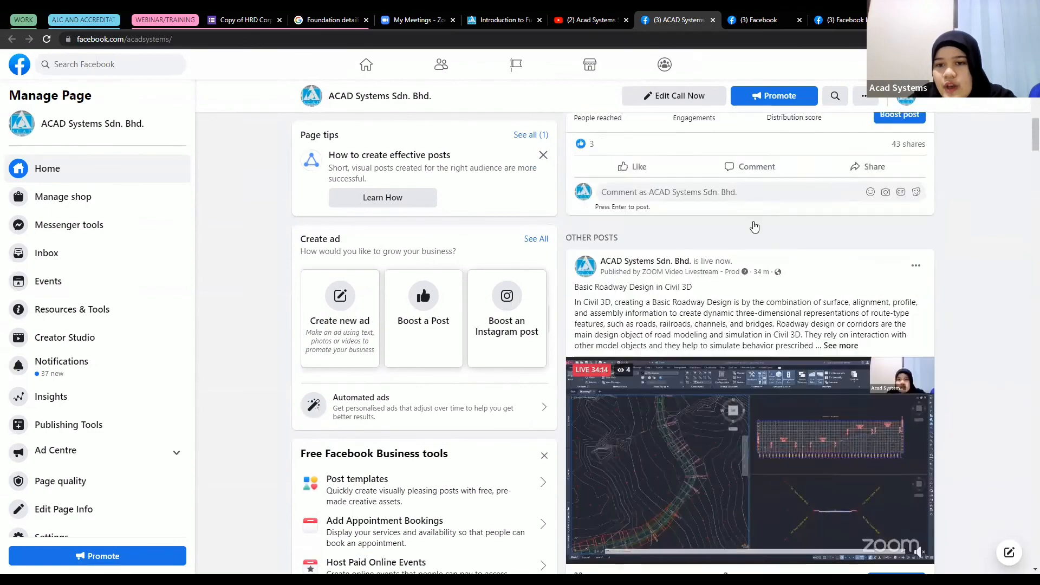
scroll(693, 274, up, 5)
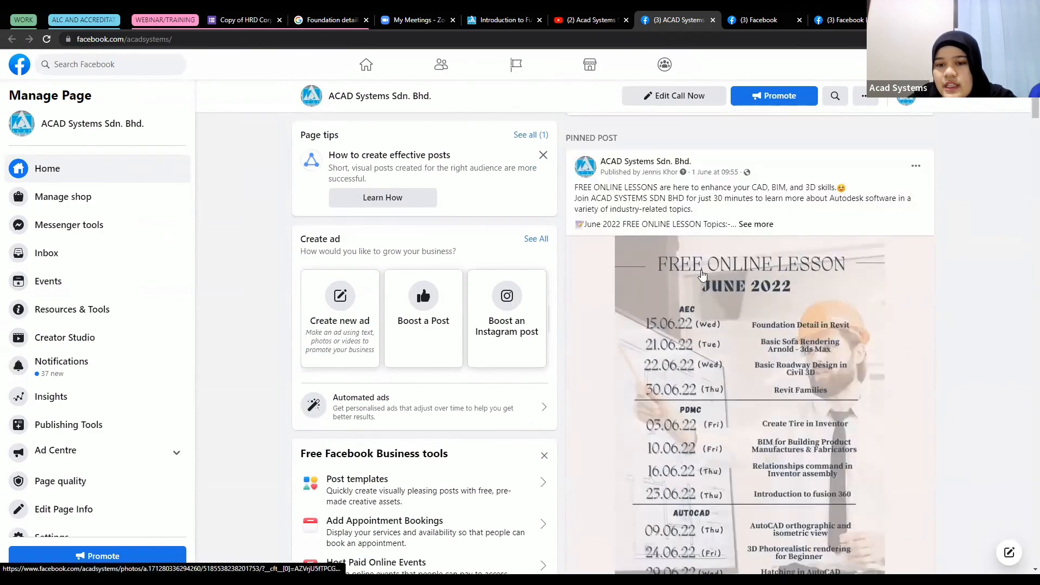
scroll(758, 309, down, 6)
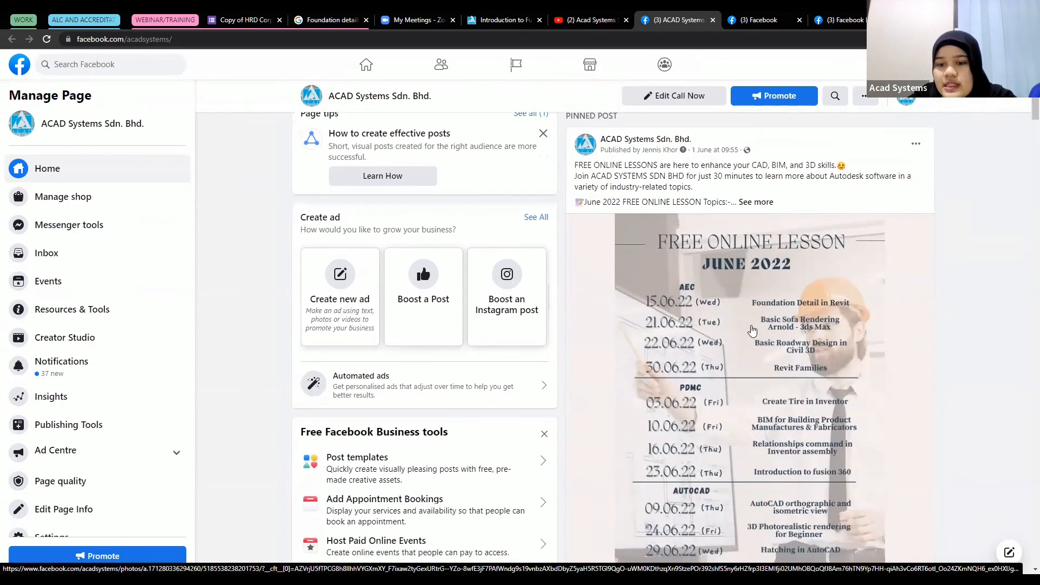
scroll(761, 229, down, 6)
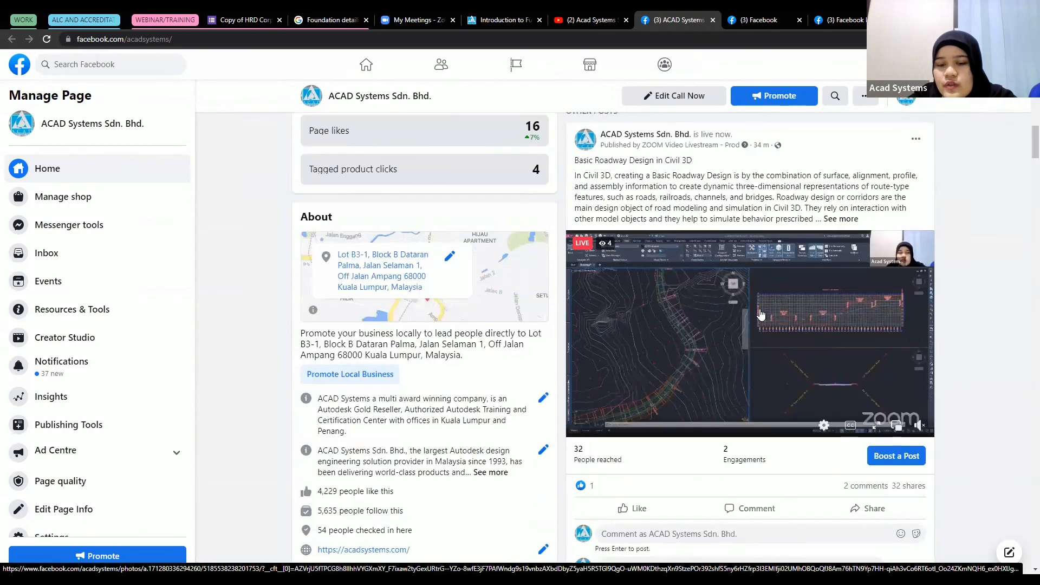
Look through the ACAD Systems Facebook posts from the Basic Roadway Design livestream down to the AutoCAD Flash Sale June 2022 post
scroll(761, 314, down, 3)
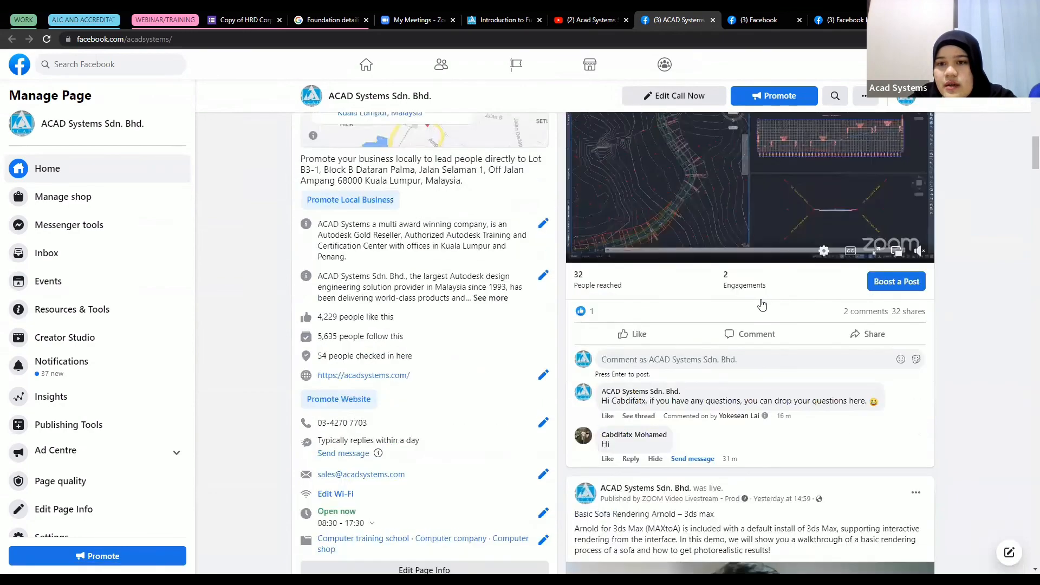
scroll(762, 305, up, 3)
scroll(755, 319, down, 6)
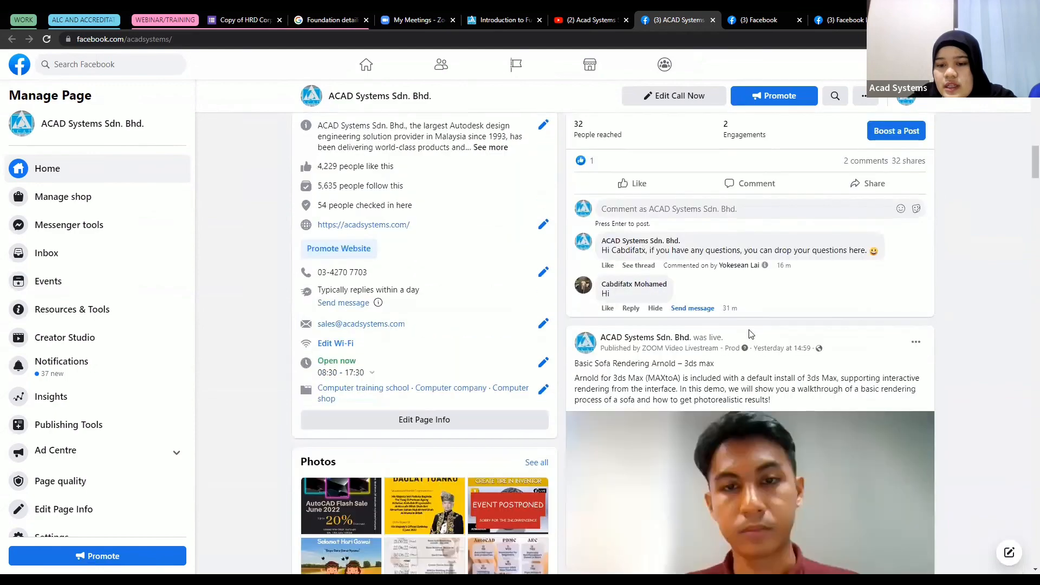
scroll(750, 334, down, 7)
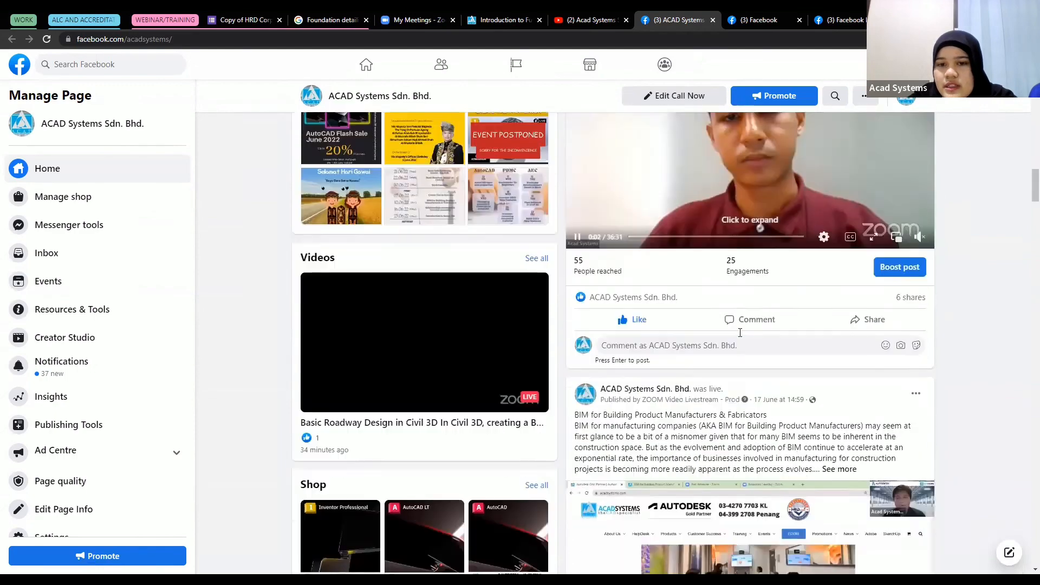
scroll(740, 332, down, 5)
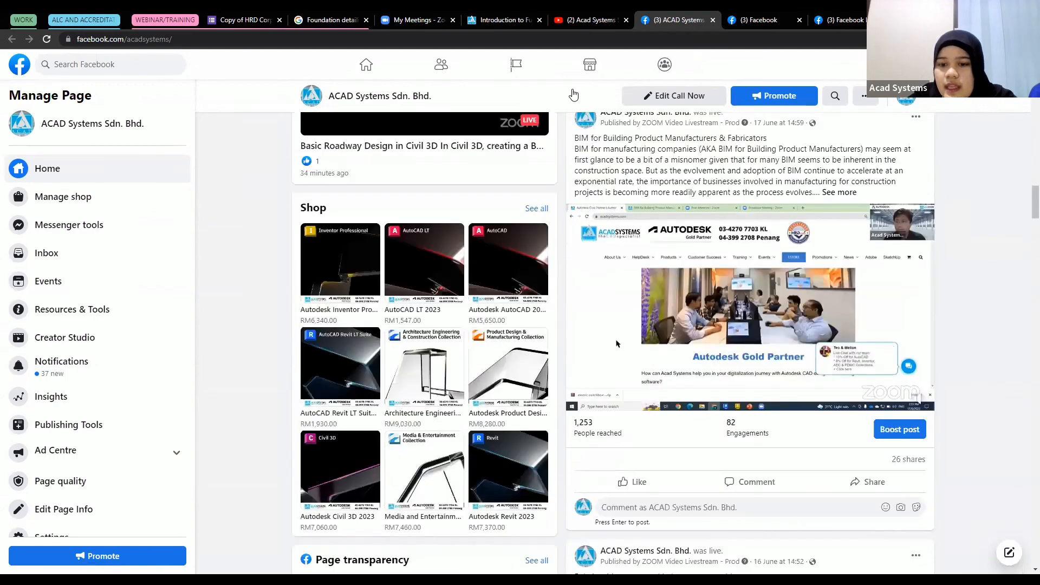
scroll(737, 321, down, 13)
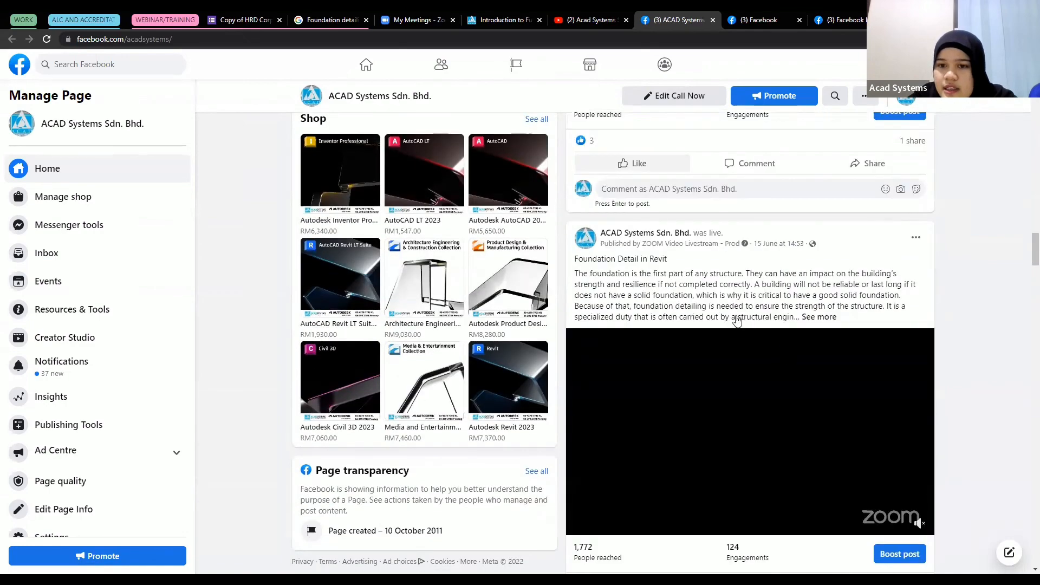
scroll(736, 321, down, 12)
scroll(738, 323, up, 4)
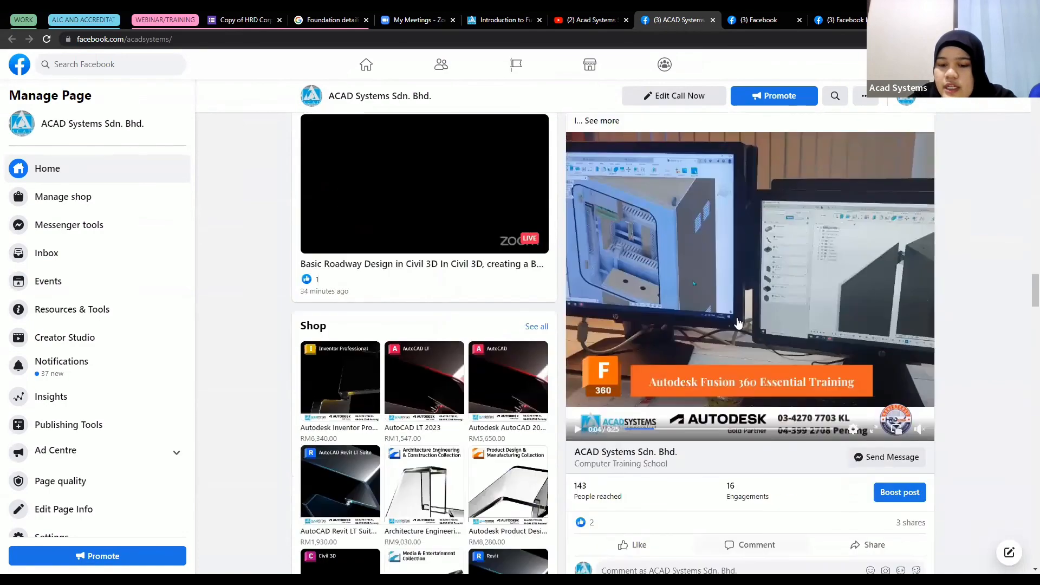
scroll(742, 314, down, 4)
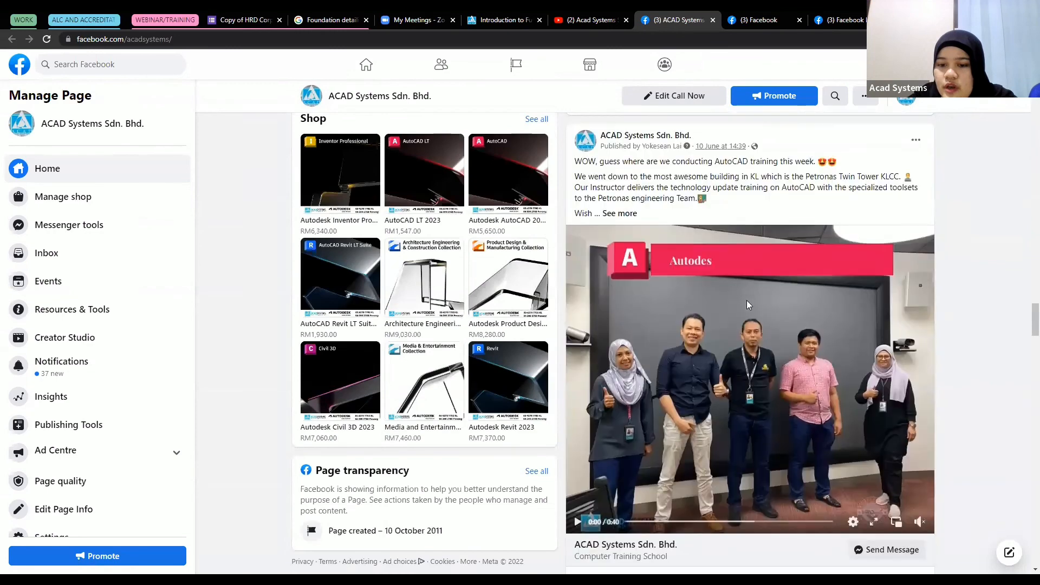
scroll(748, 305, down, 12)
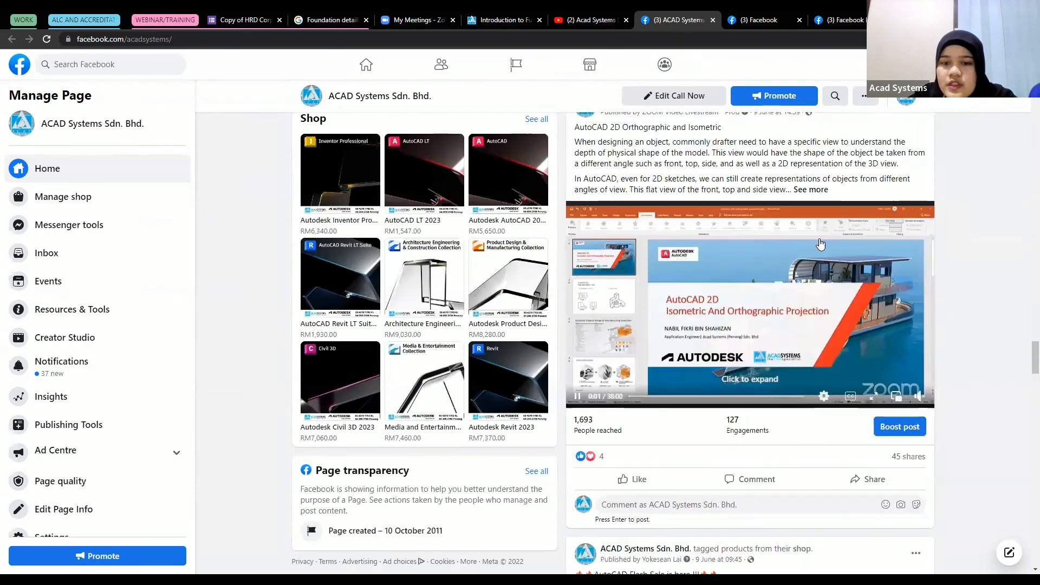
scroll(821, 244, down, 8)
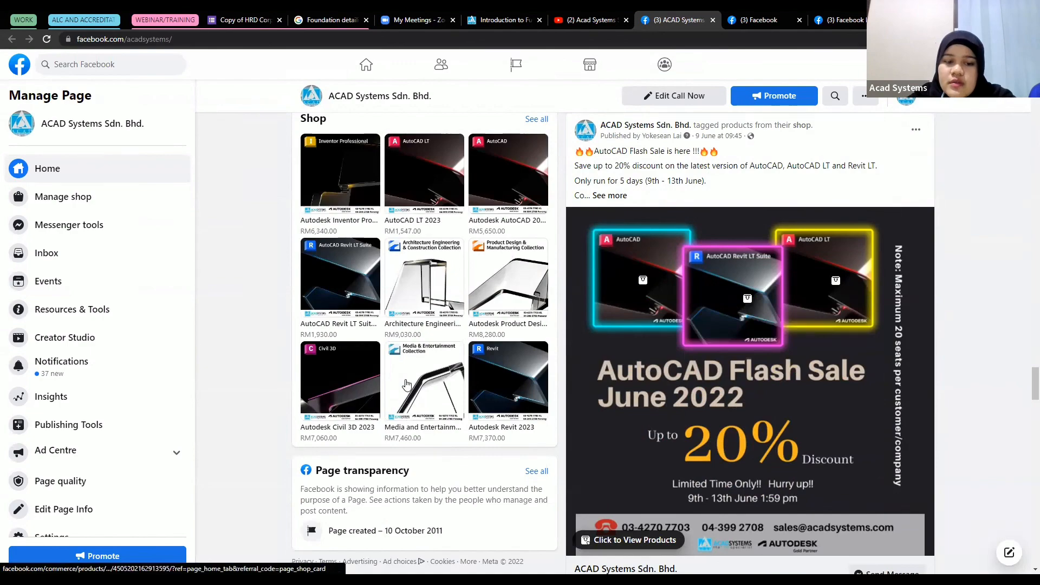
Review the Facebook posts in reverse, from the AutoCAD Flash Sale back to the Foundation Detail in Revit livestream
scroll(574, 325, up, 3)
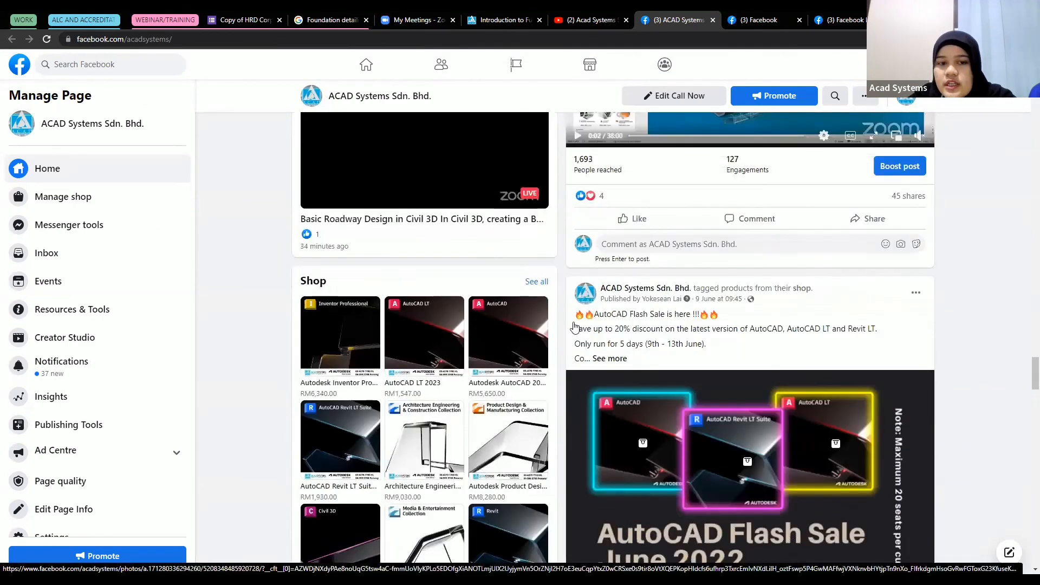
scroll(575, 328, up, 7)
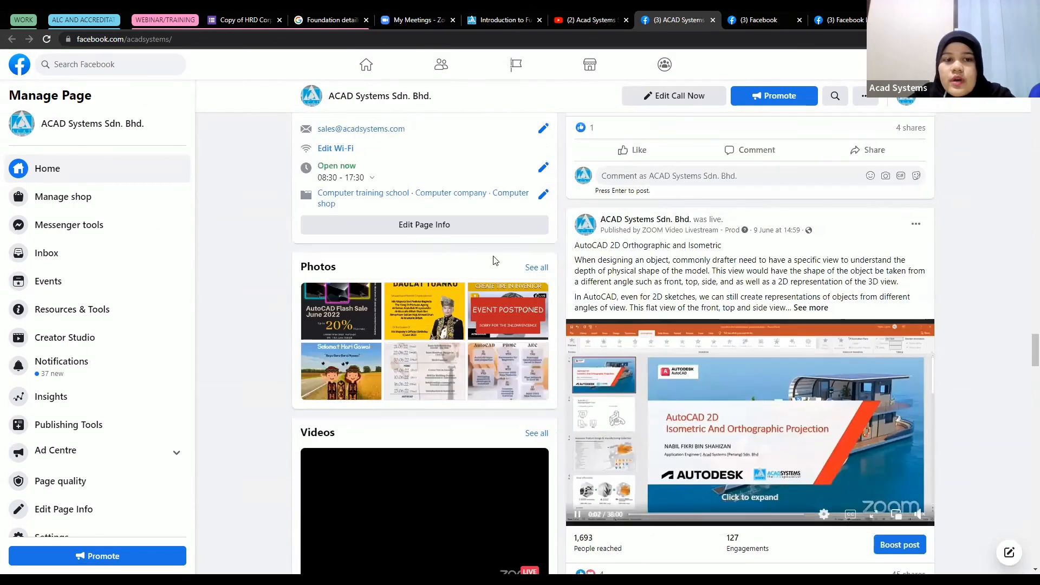
scroll(494, 260, up, 5)
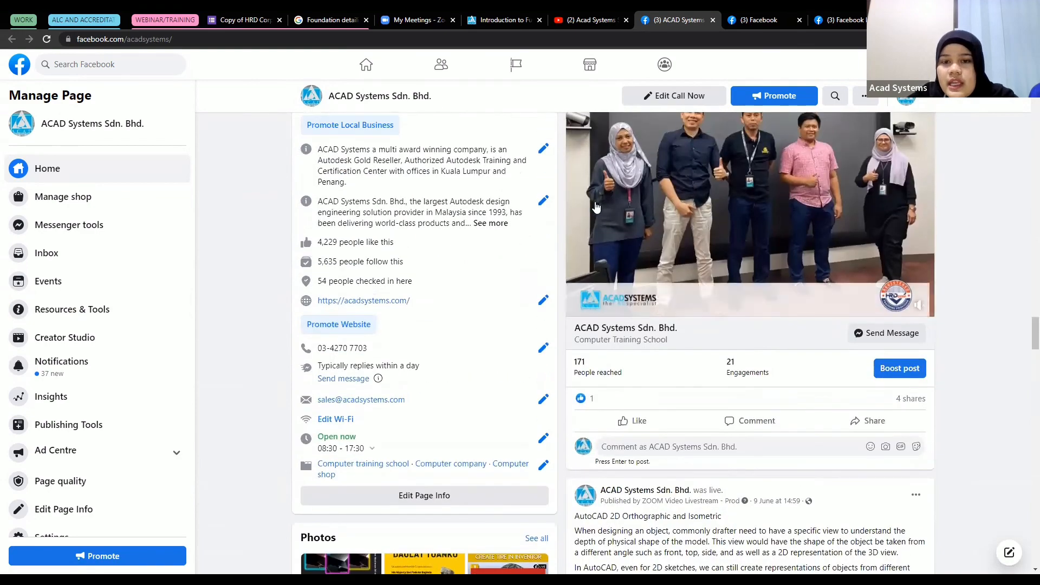
scroll(591, 243, up, 1)
scroll(589, 263, up, 4)
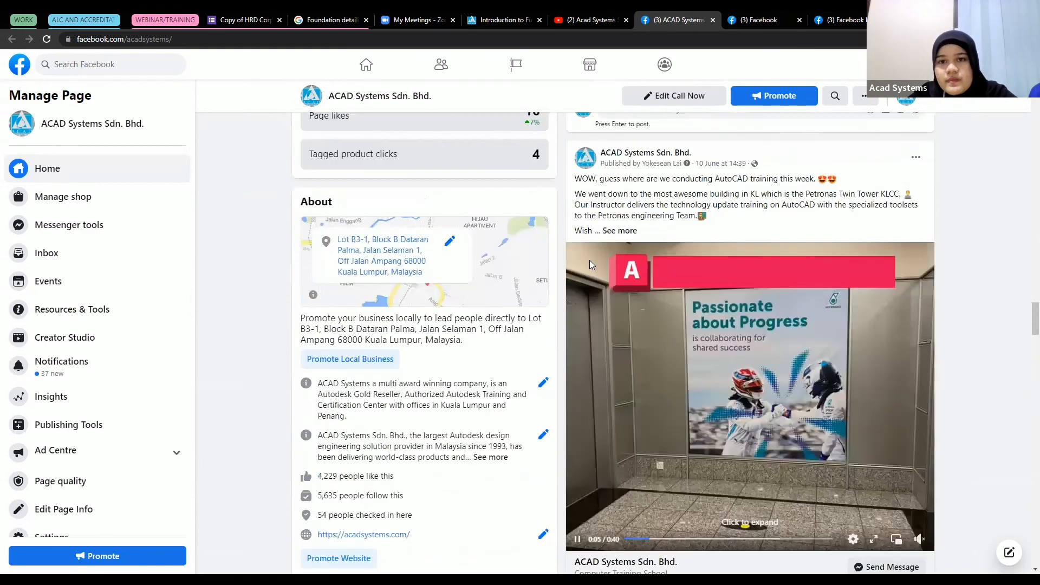
scroll(589, 265, up, 4)
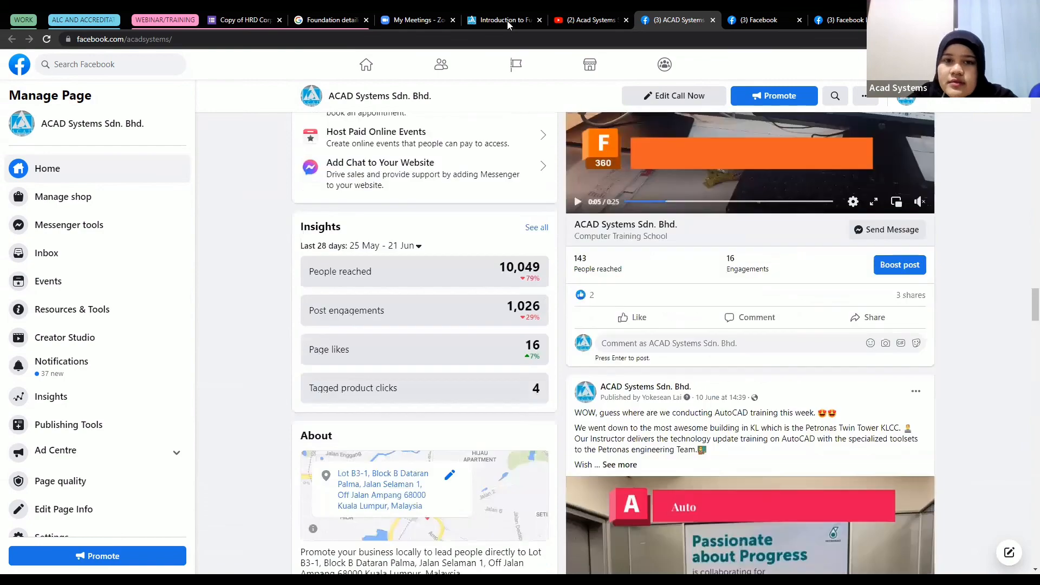
scroll(538, 526, up, 7)
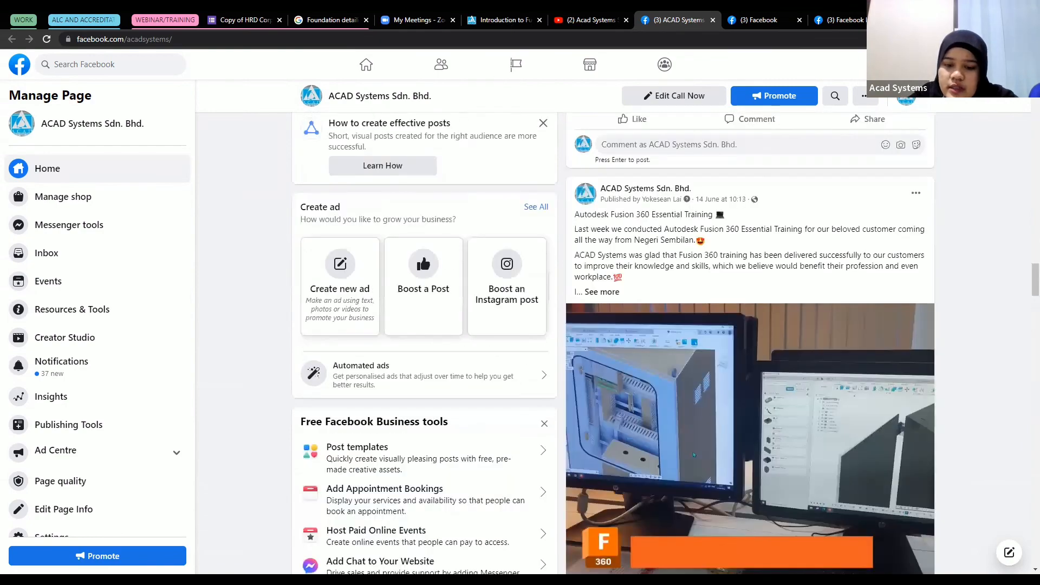
scroll(693, 454, up, 6)
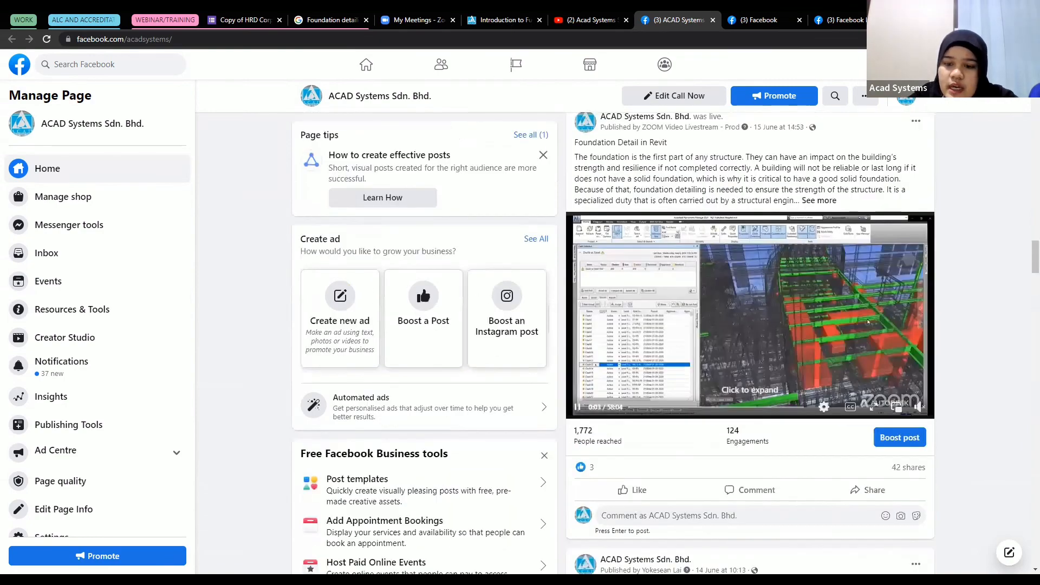
Show the Acad Systems YouTube video list again, and switch to the basic road.pptx presentation in WPS Office at its Thank you slide
click(592, 20)
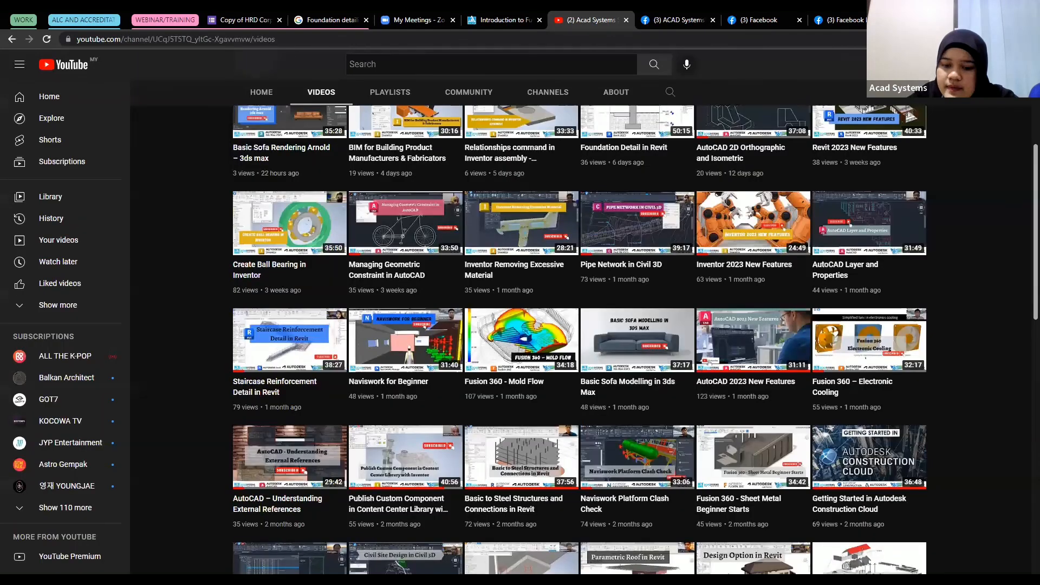
key(alt+Tab)
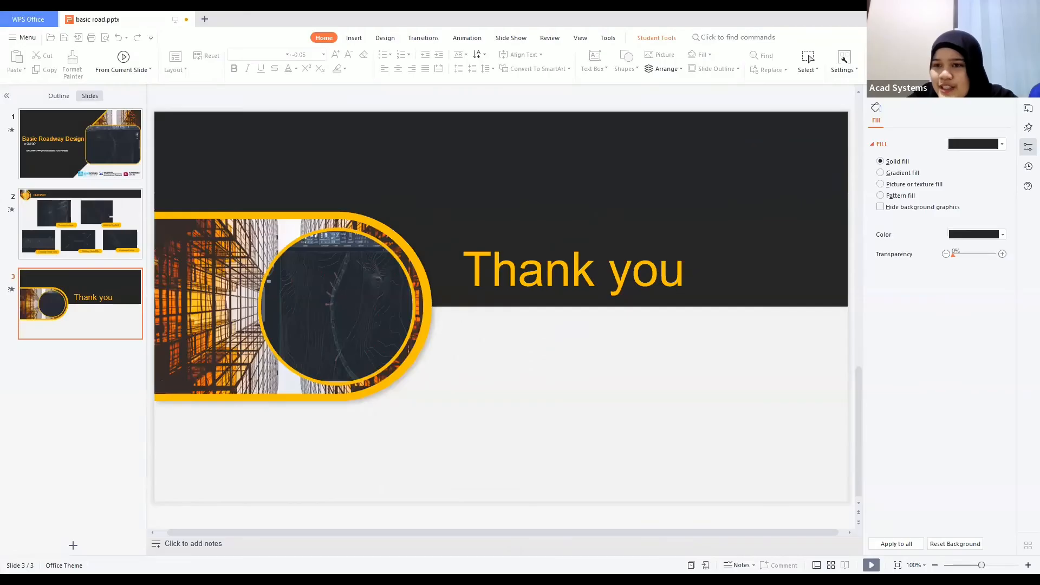